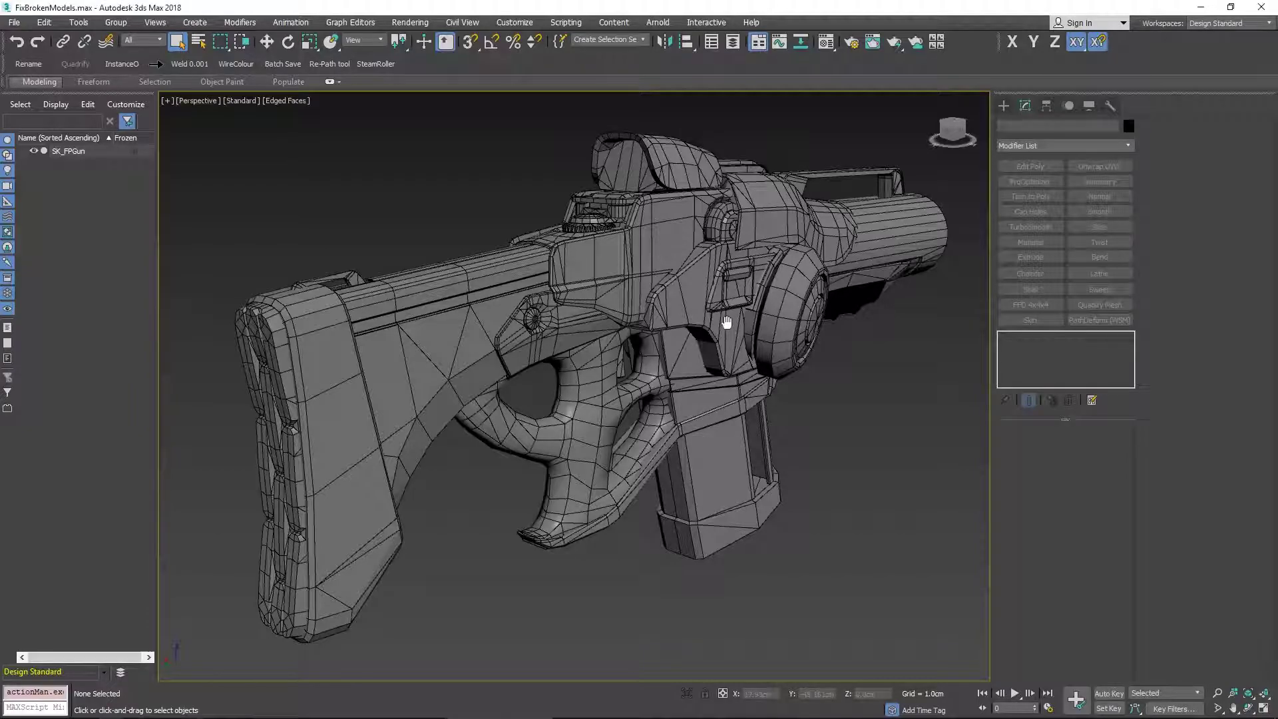
Step: Select all vertices of the gun mesh and weld them with a threshold of 0.01 cm
middle_drag(726, 322, 727, 324)
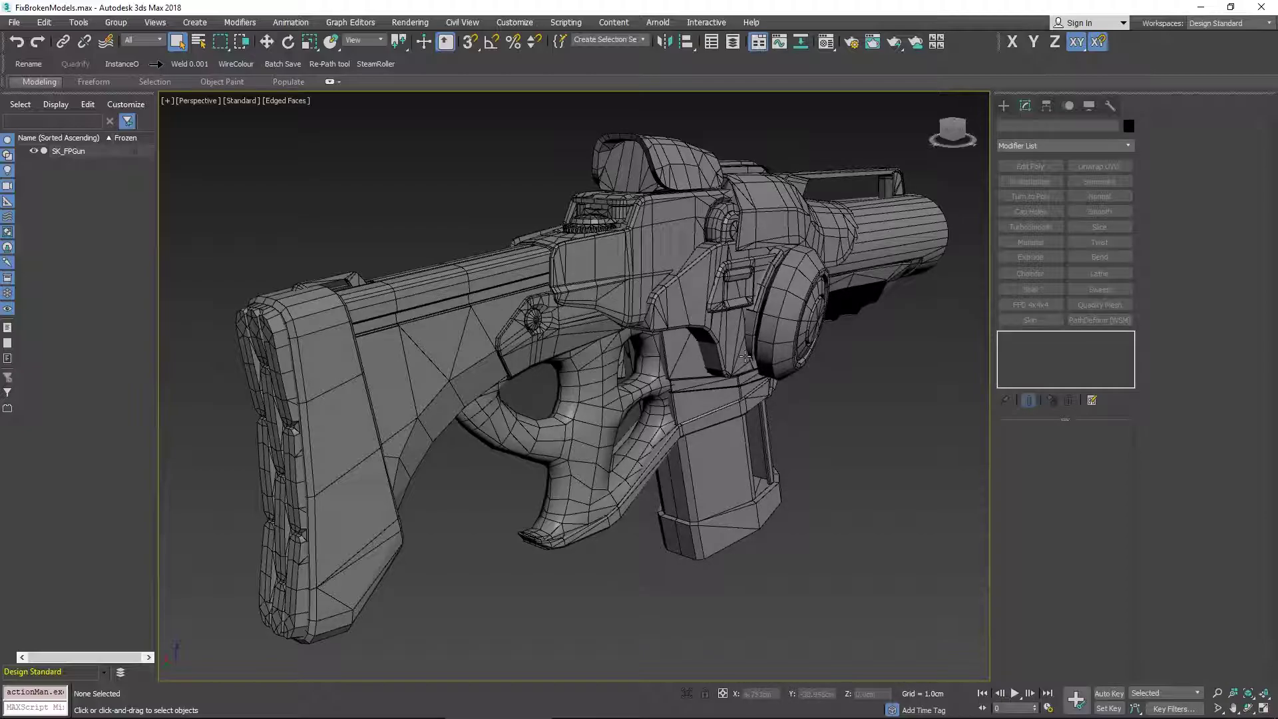
middle_drag(742, 344, 744, 347)
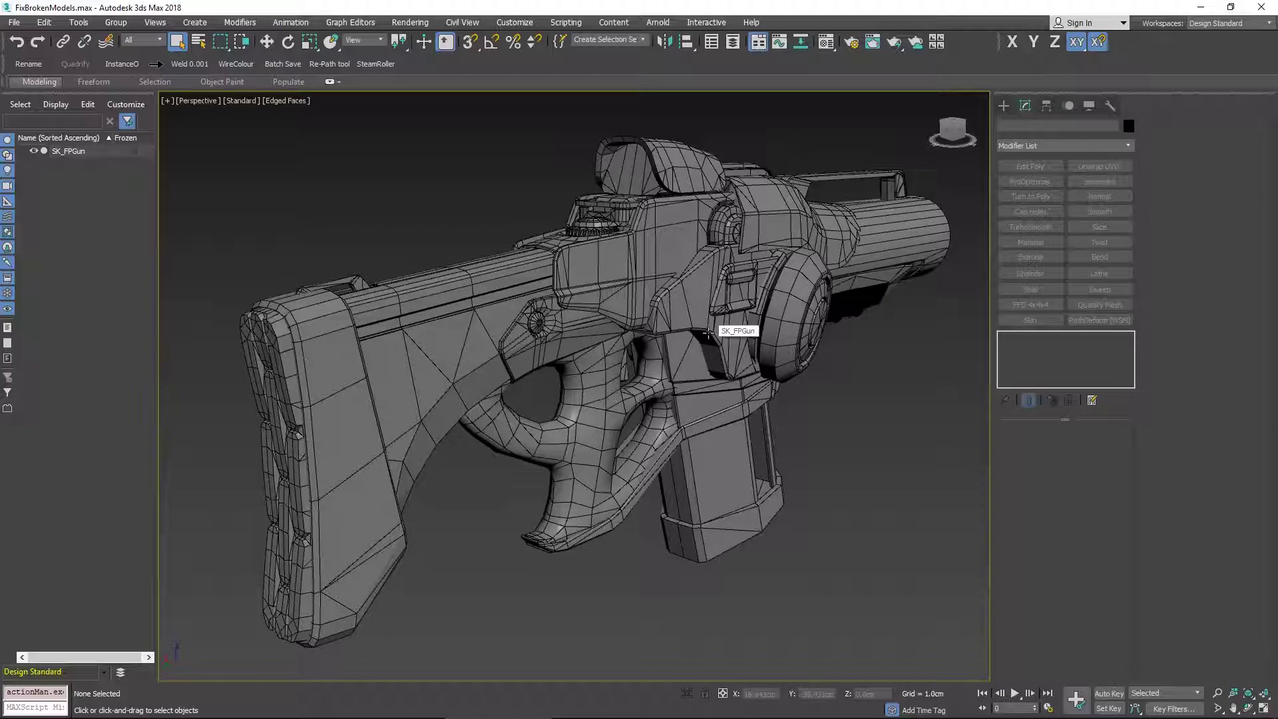
click(725, 335)
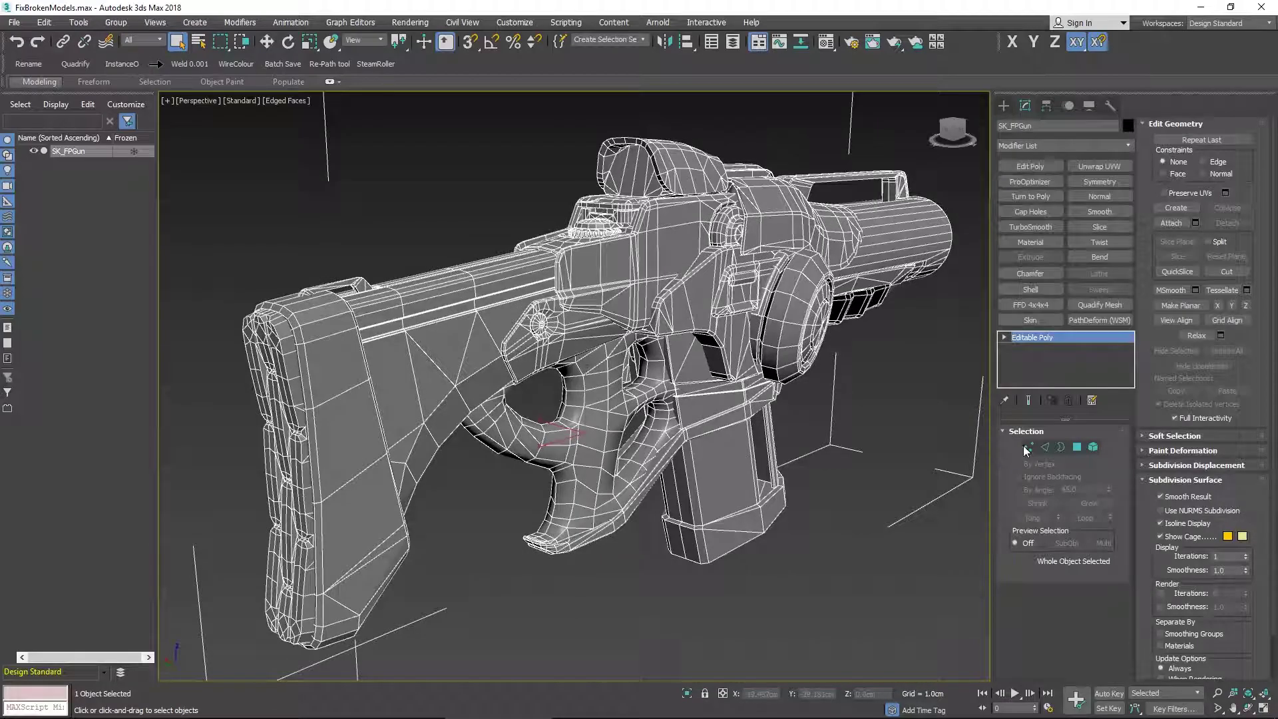
click(1028, 447)
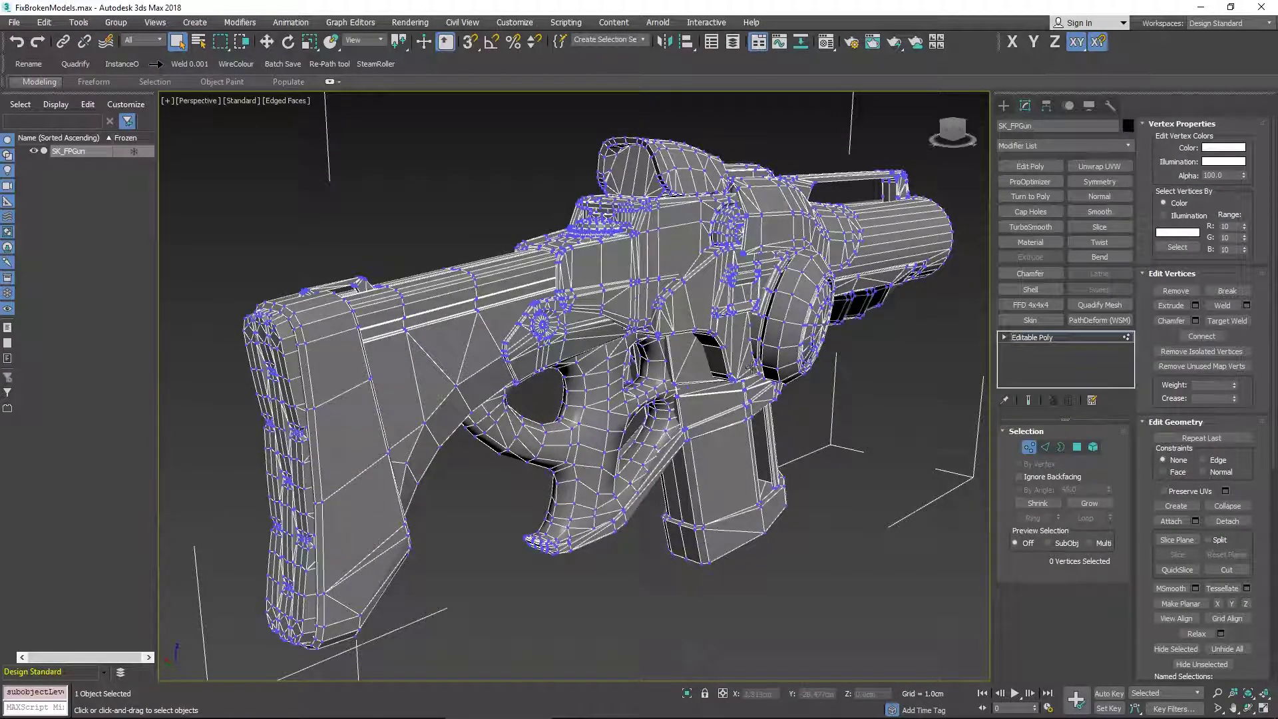
key(ctrl+a)
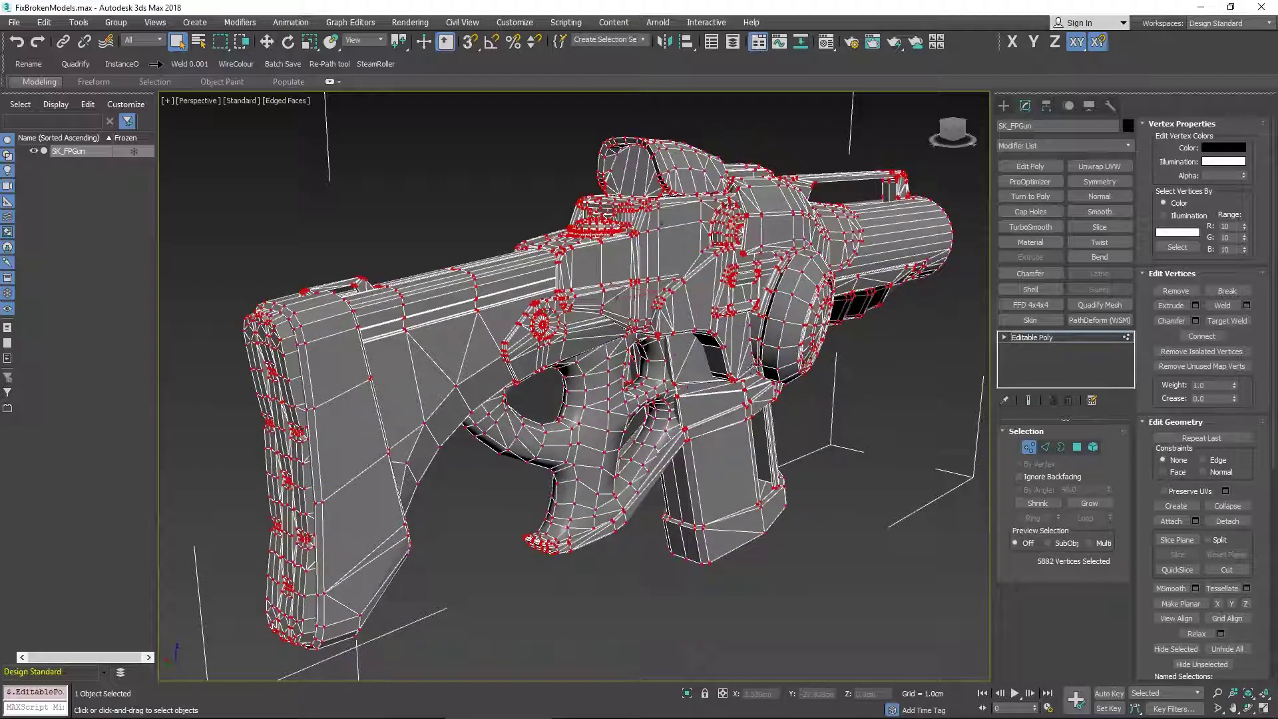
right_click(665, 293)
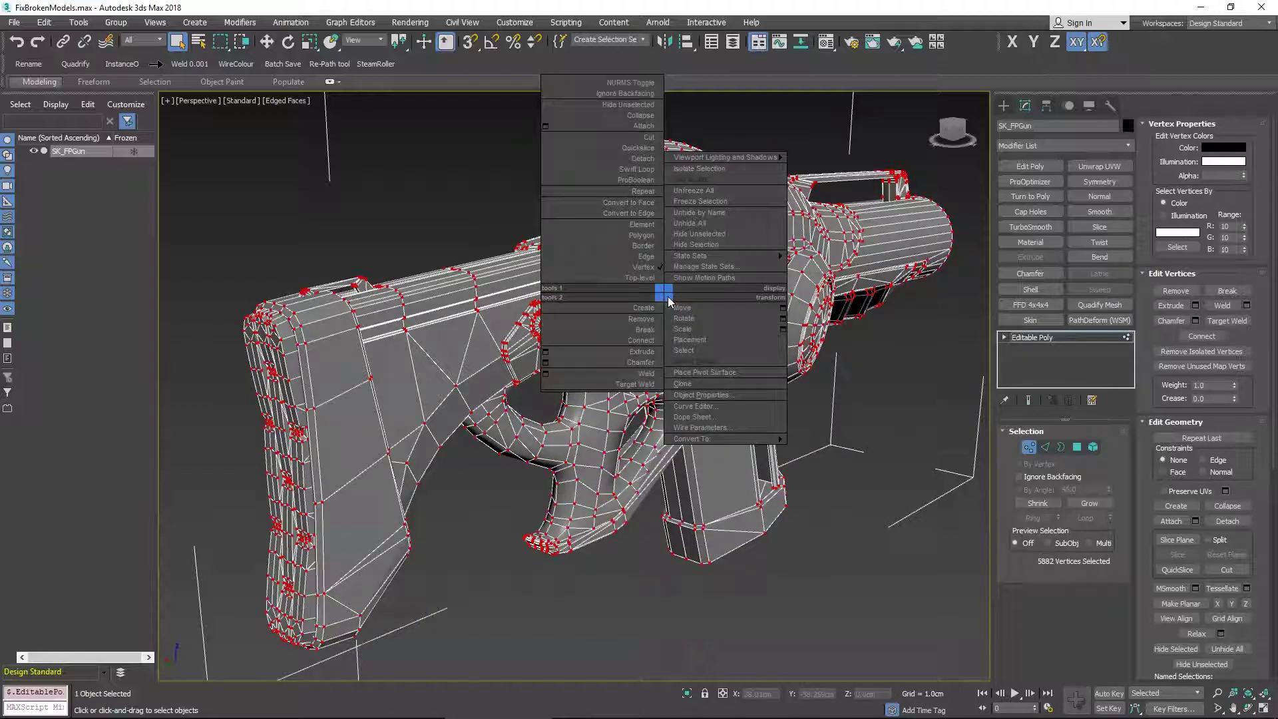
click(546, 377)
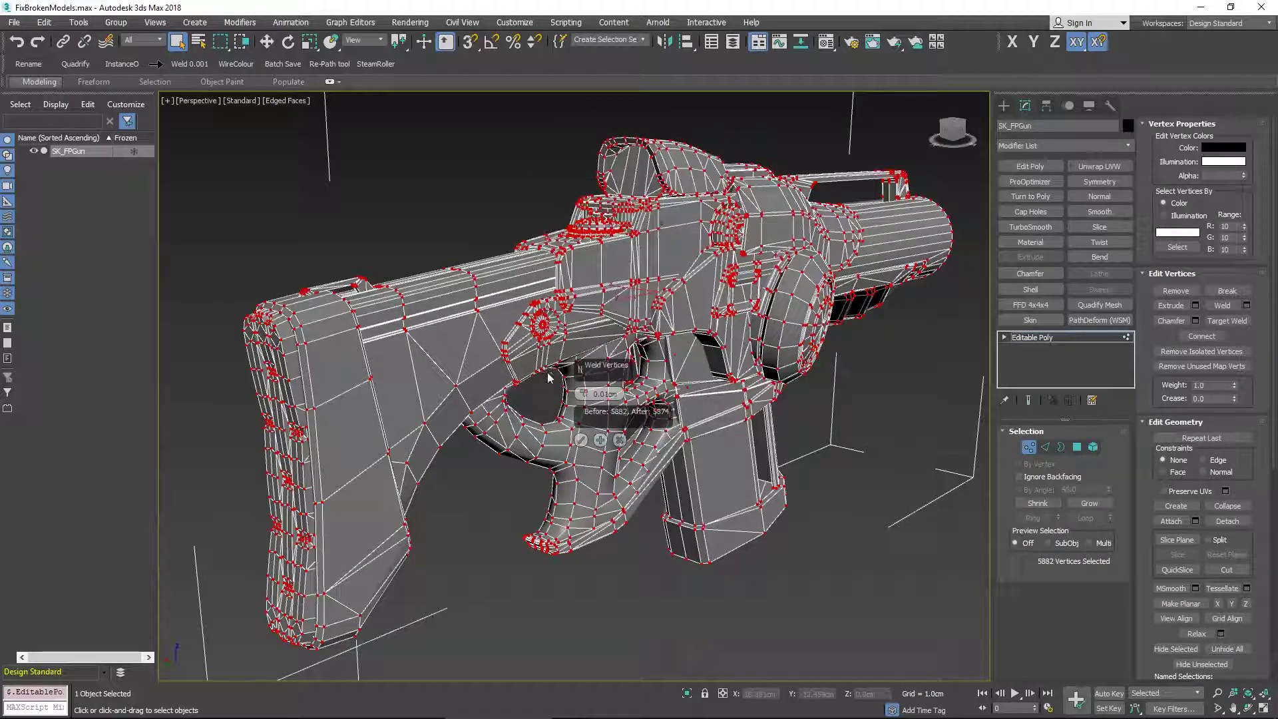
double_click(598, 395)
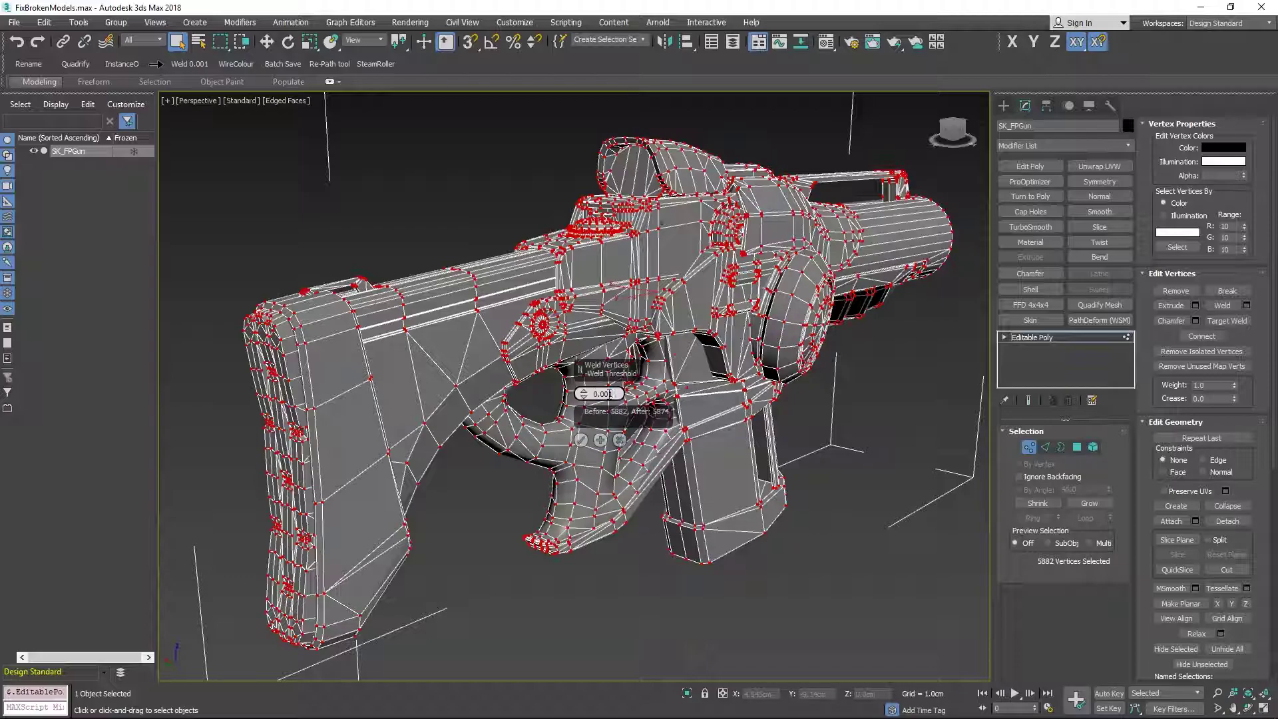
click(582, 441)
middle_drag(642, 374, 648, 387)
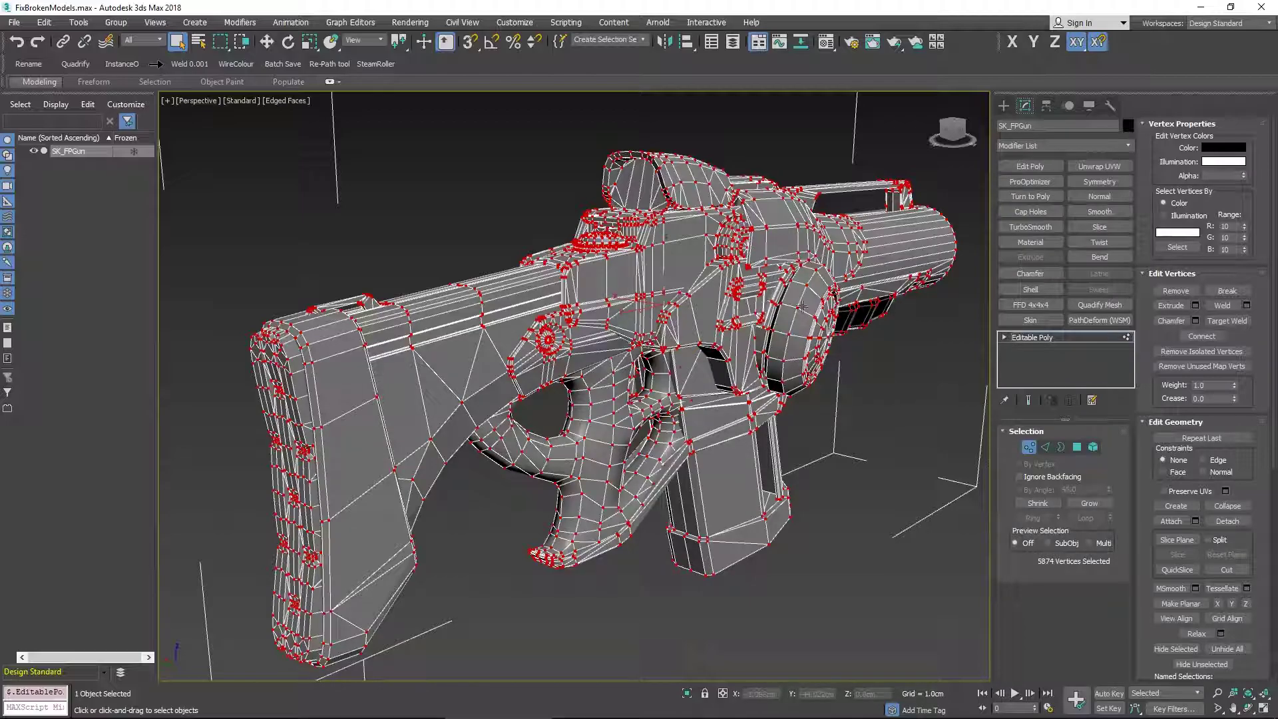
Step: Clone the vertices on top of the scope upward along Z as a new element in the gun mesh
alt+middle_drag(759, 272, 744, 368)
drag(748, 148, 501, 233)
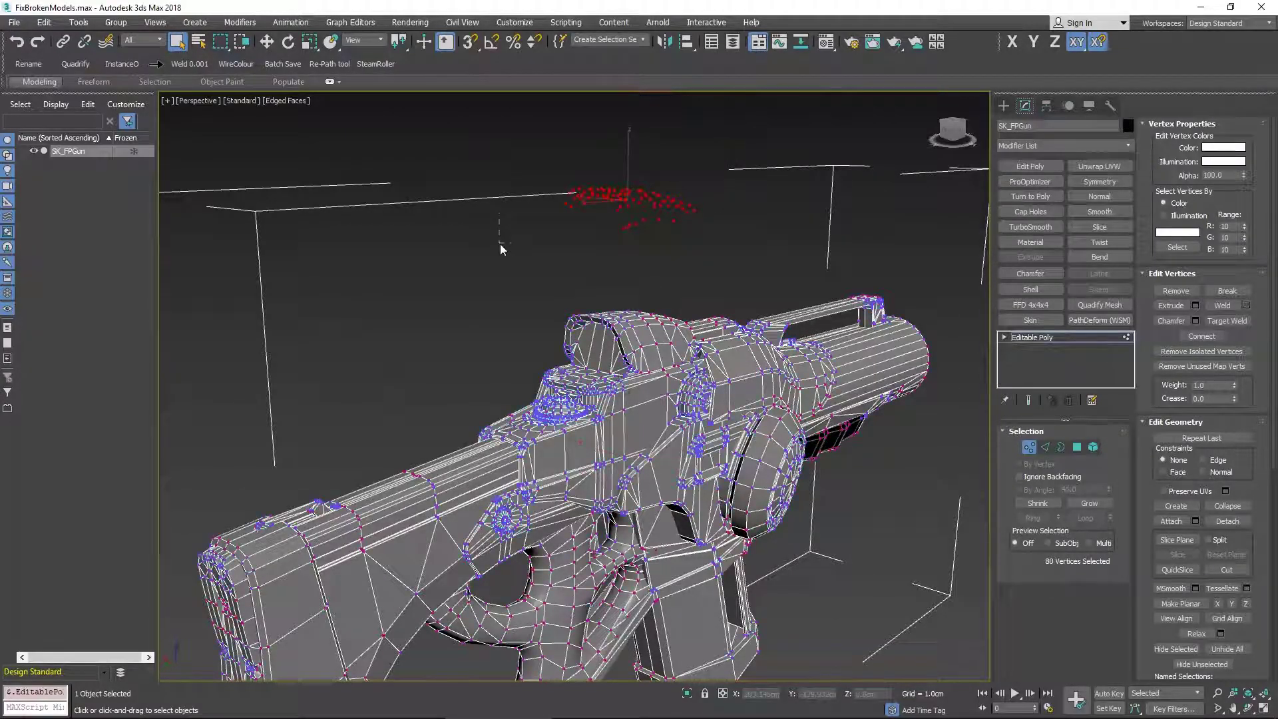
scroll(665, 302, up, 3)
double_click(591, 330)
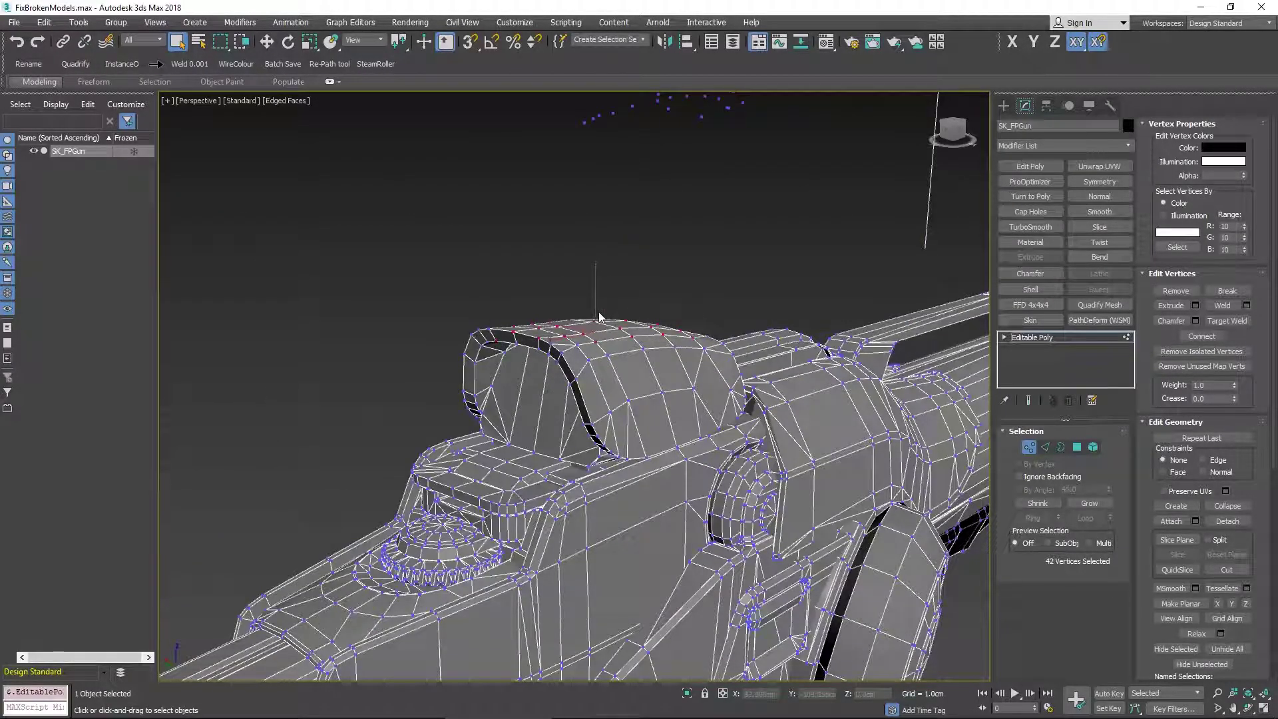
key(w)
drag(595, 298, 626, 180)
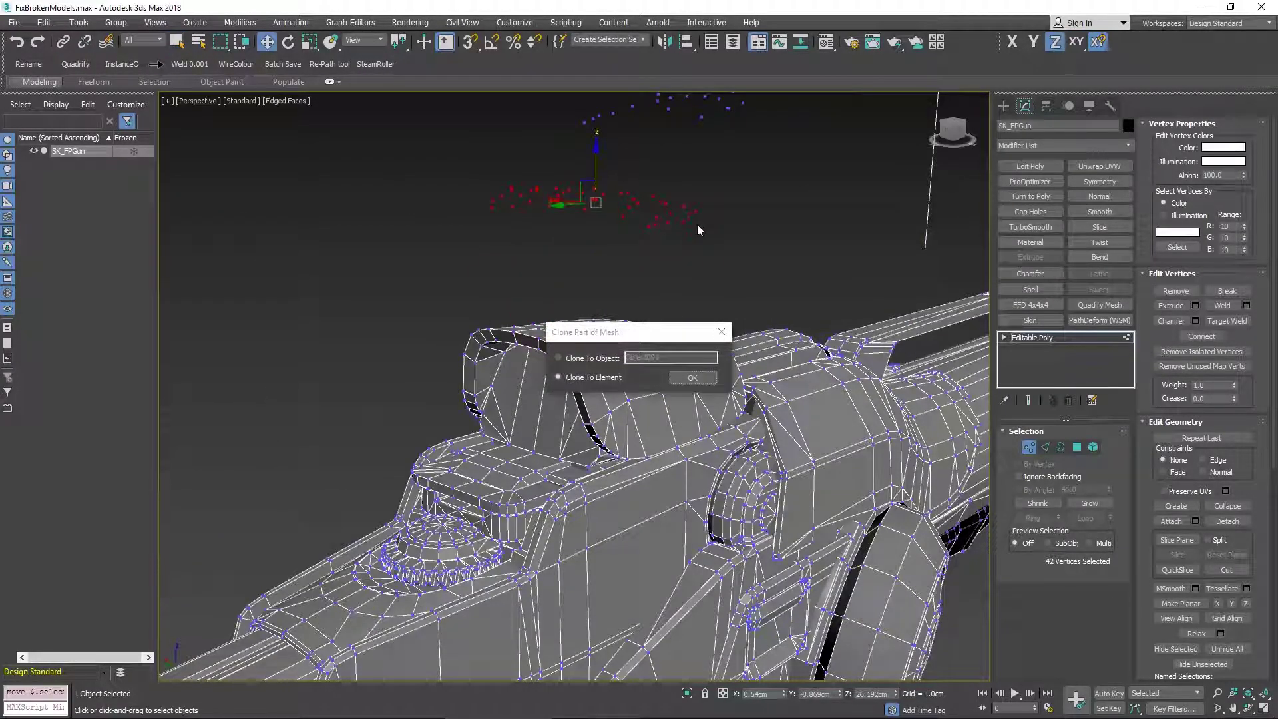
click(693, 374)
Step: Try deleting all the loose vertices floating above the scope, and undo the deletion
alt+middle_drag(721, 283, 650, 286)
middle_drag(647, 364, 651, 313)
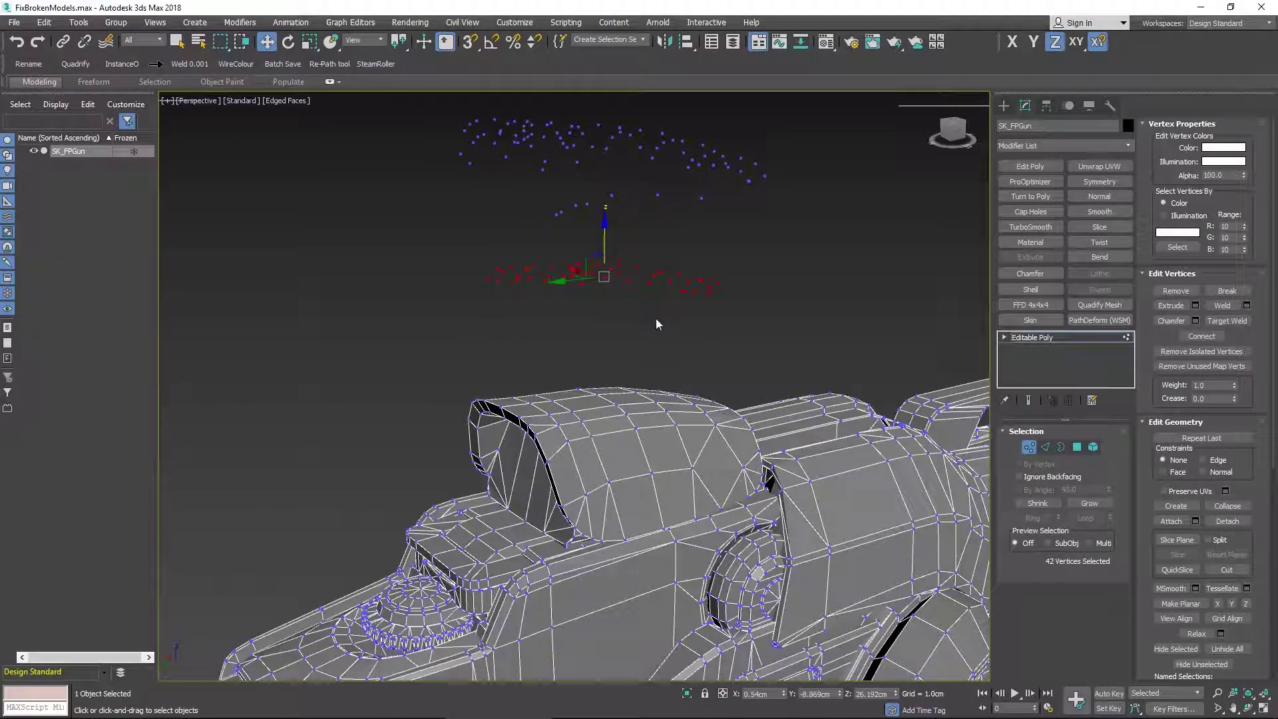
scroll(656, 324, down, 3)
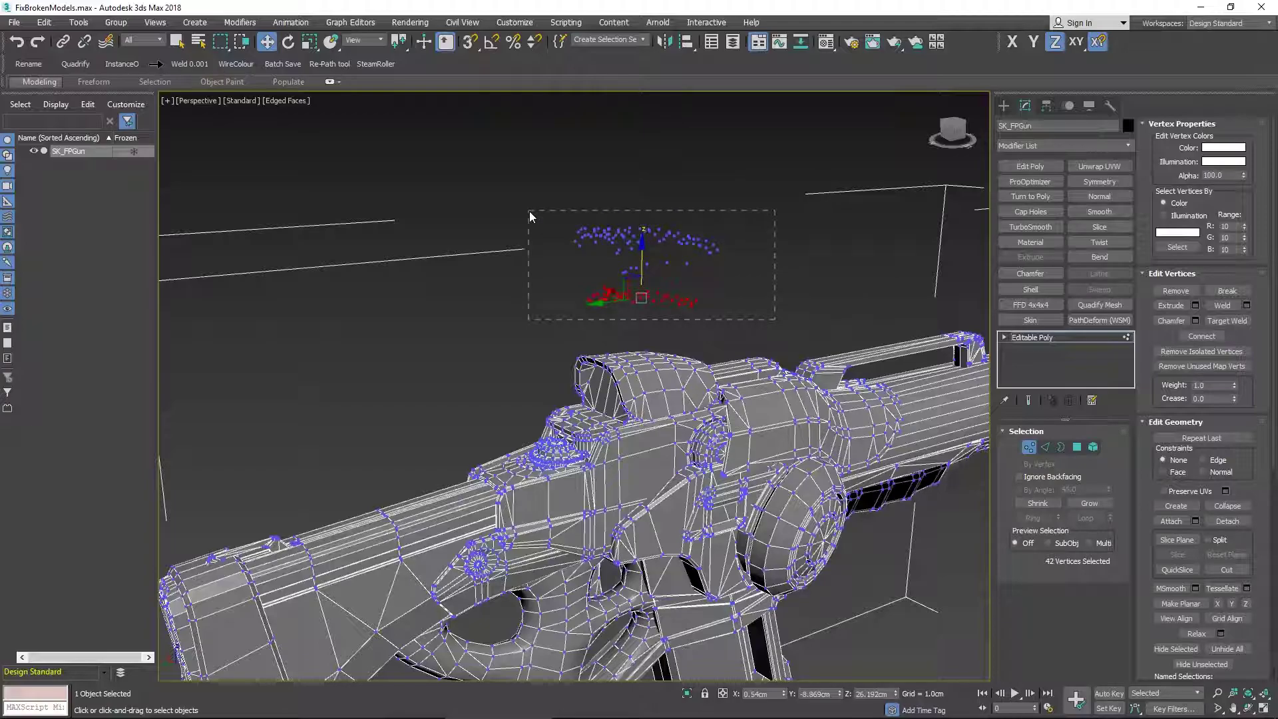
drag(529, 210, 529, 210)
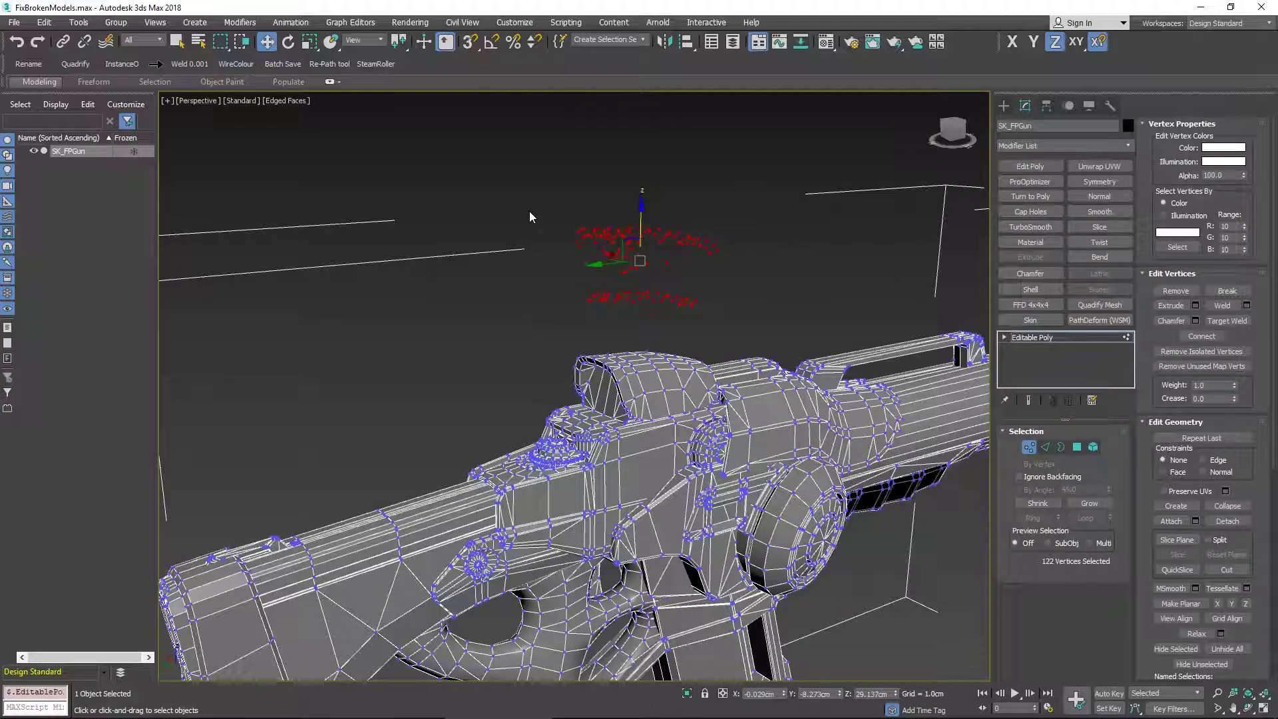
key(Delete)
scroll(626, 313, up, 3)
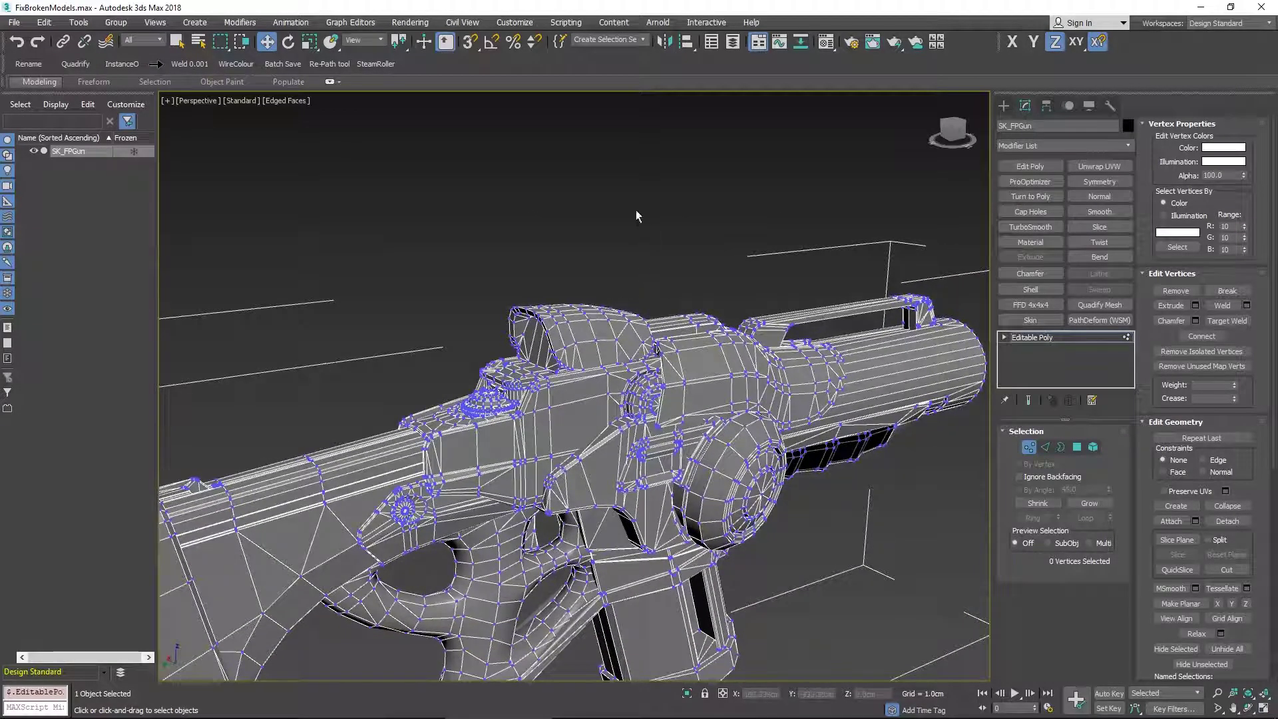
key(ctrl+z)
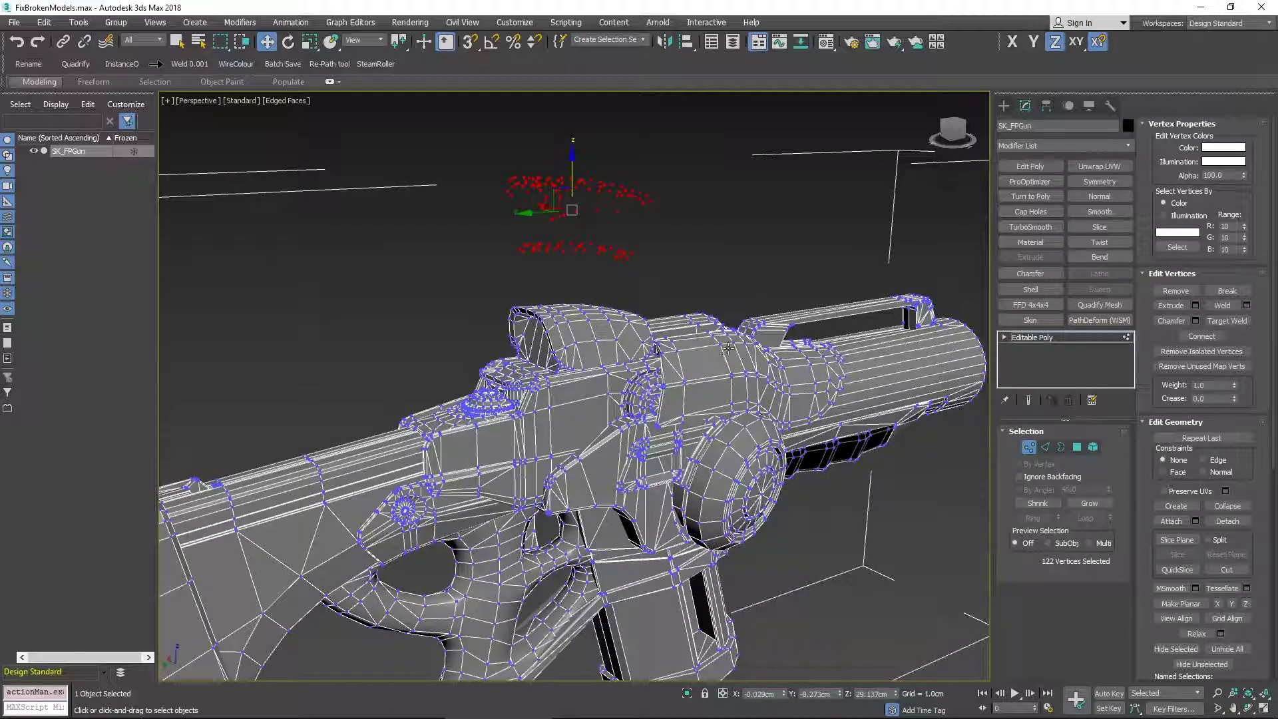
Step: Move the floating vertices about 15.9 cm down along Z into the gun body and display the viewport polygon and vertex statistics
alt+middle_drag(729, 353, 706, 334)
drag(572, 169, 598, 380)
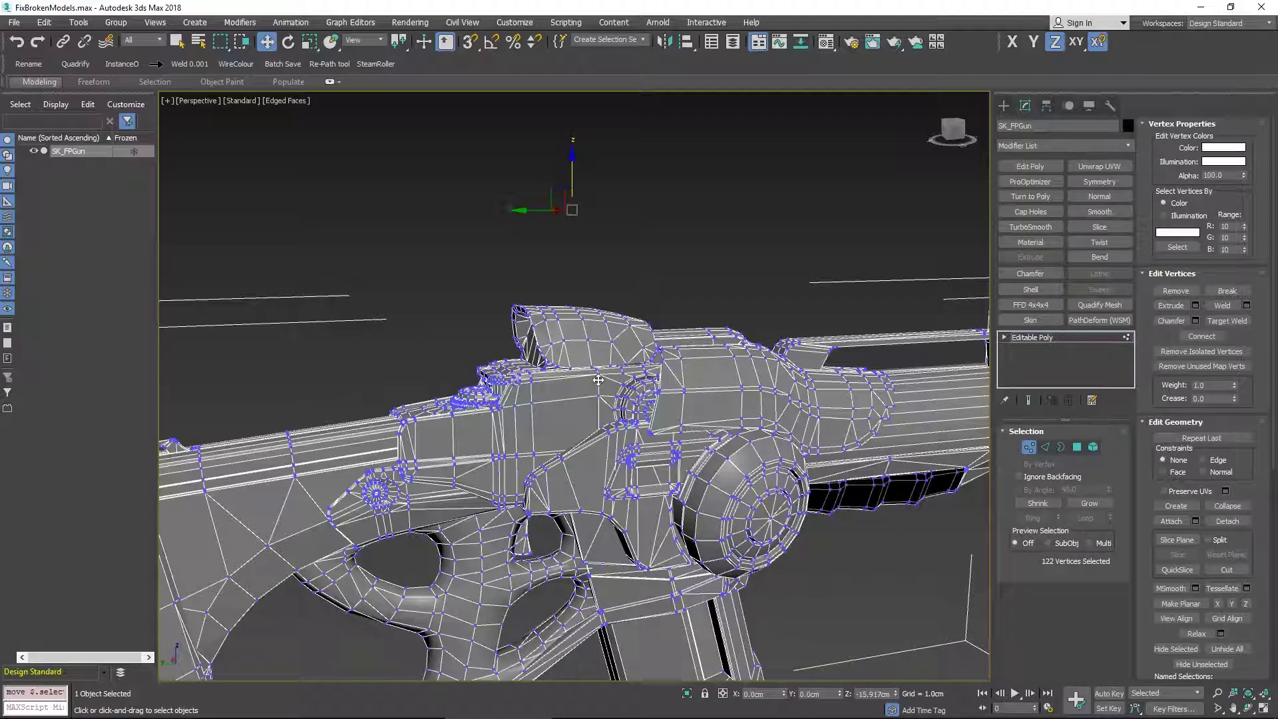
middle_drag(667, 293, 674, 297)
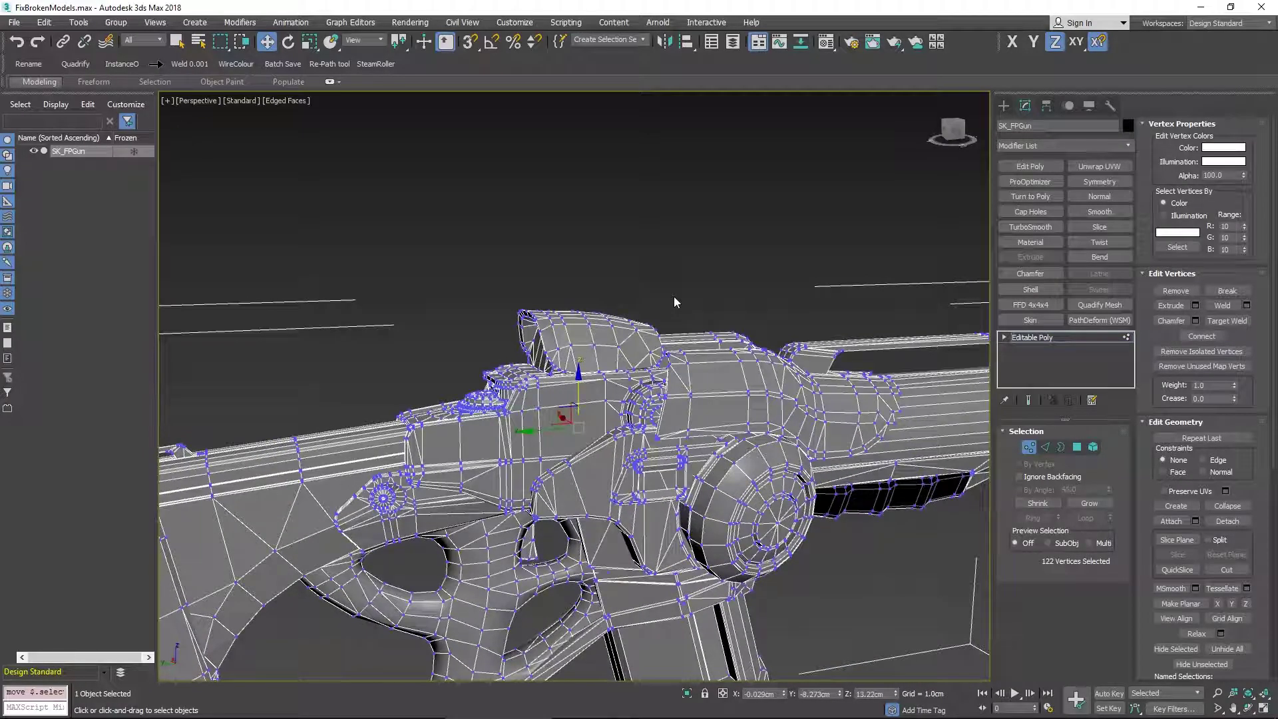
key(7)
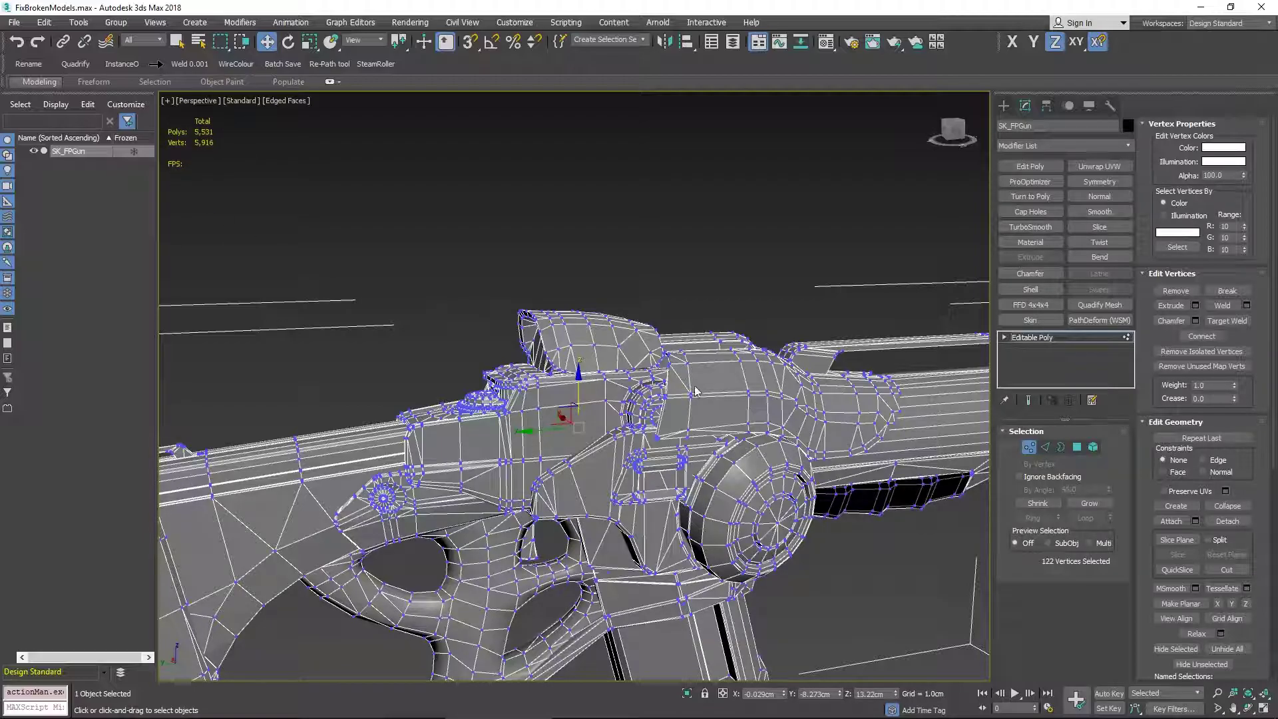
middle_drag(694, 386, 708, 359)
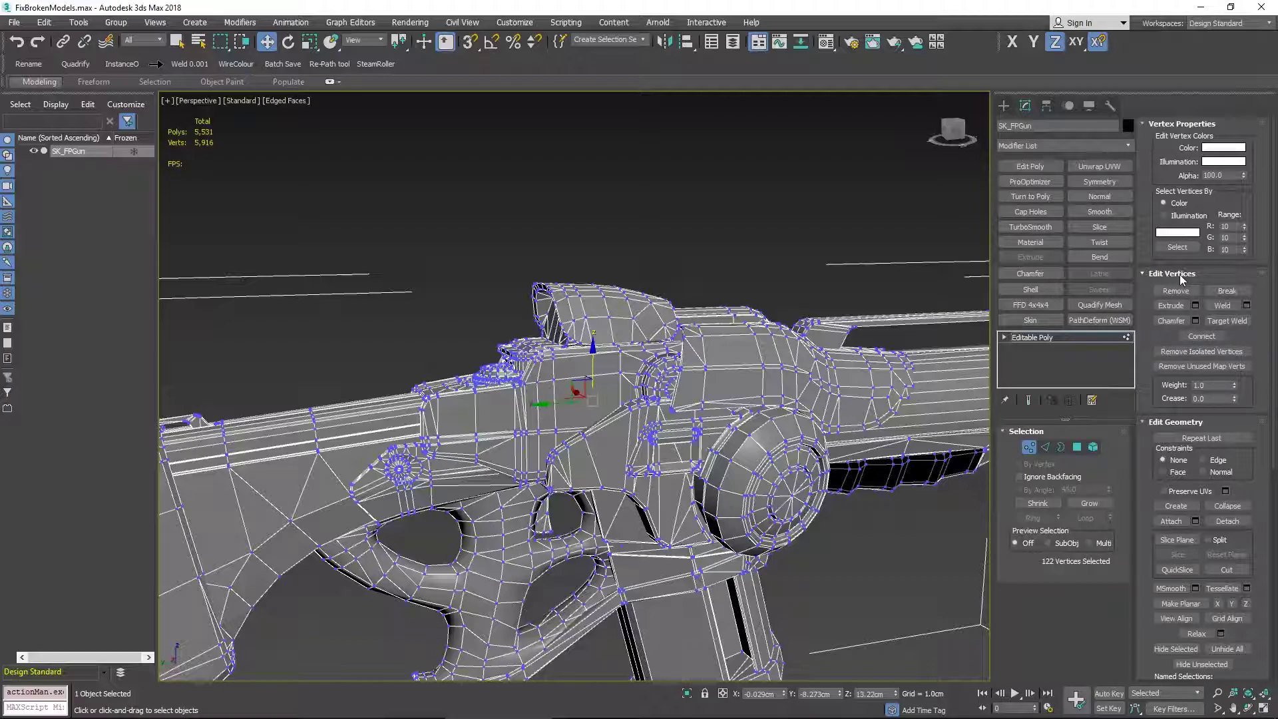
Step: Try Remove Isolated Vertices on the gun mesh and undo the removal
click(1197, 352)
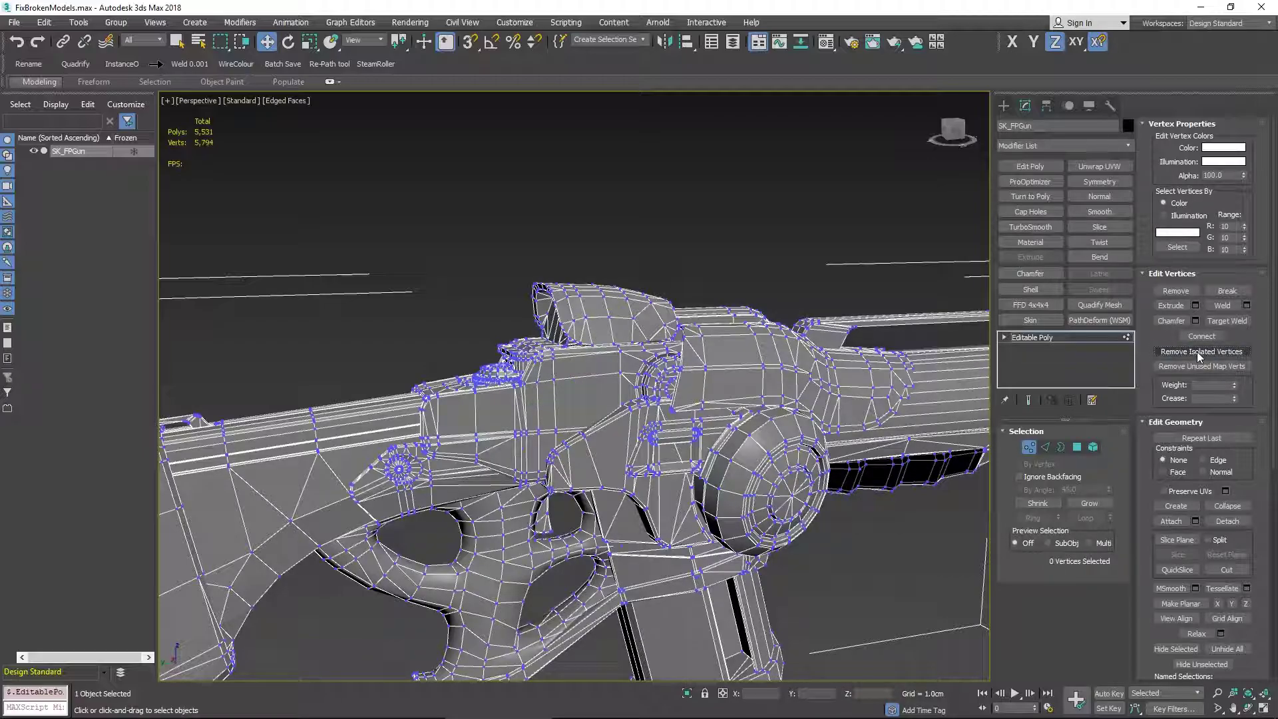
middle_drag(686, 366, 701, 364)
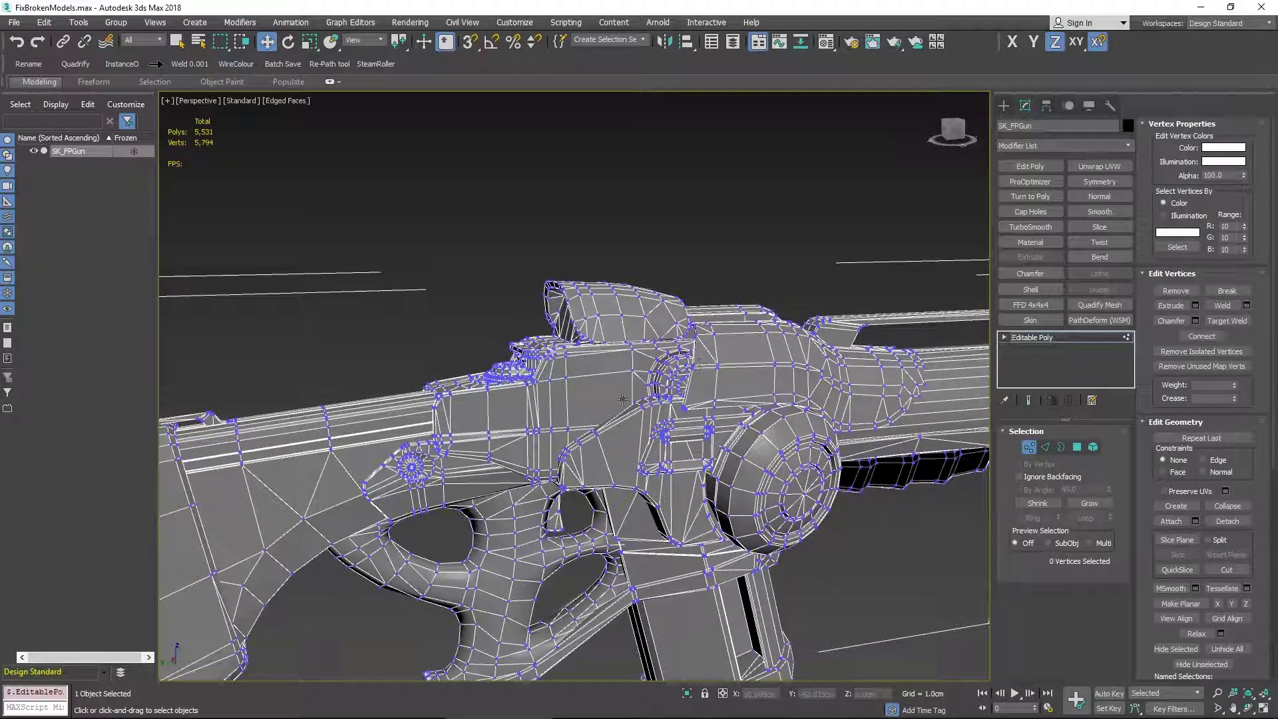
key(ctrl+z)
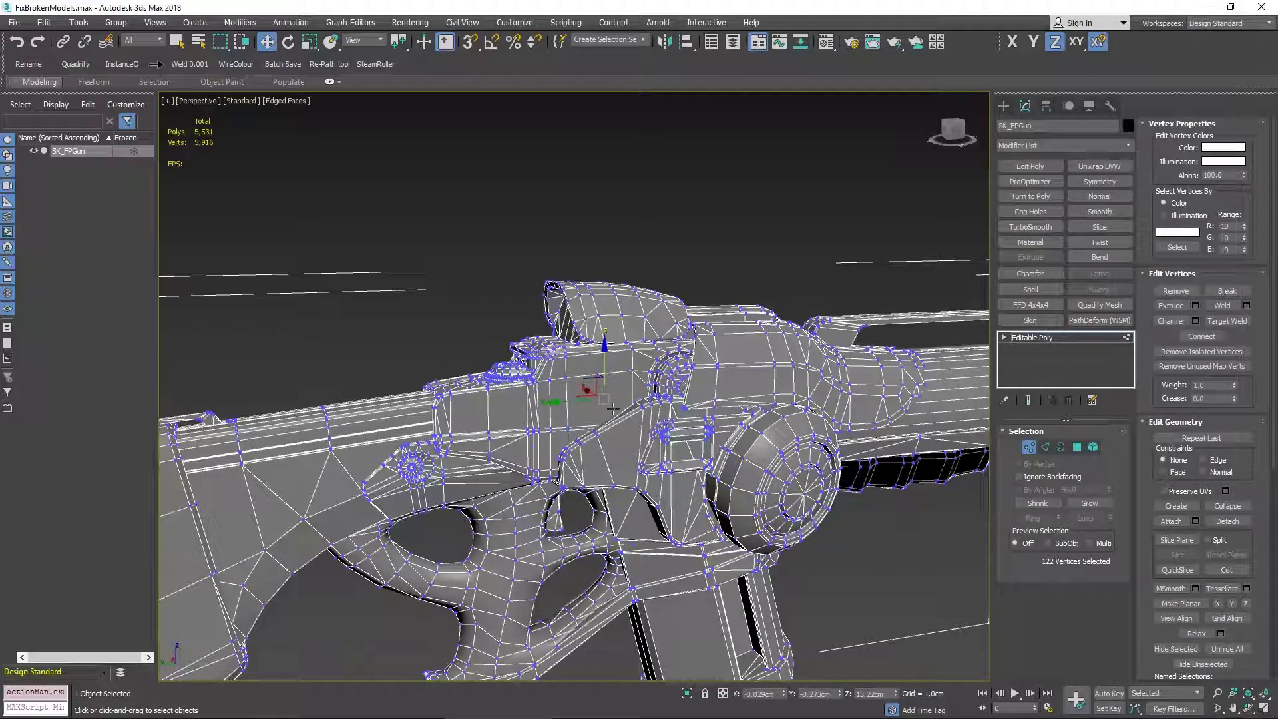
Step: Expose the loose vertices inside the gun in wireframe, remove all isolated vertices with nothing selected, and restore shaded display
key(F3)
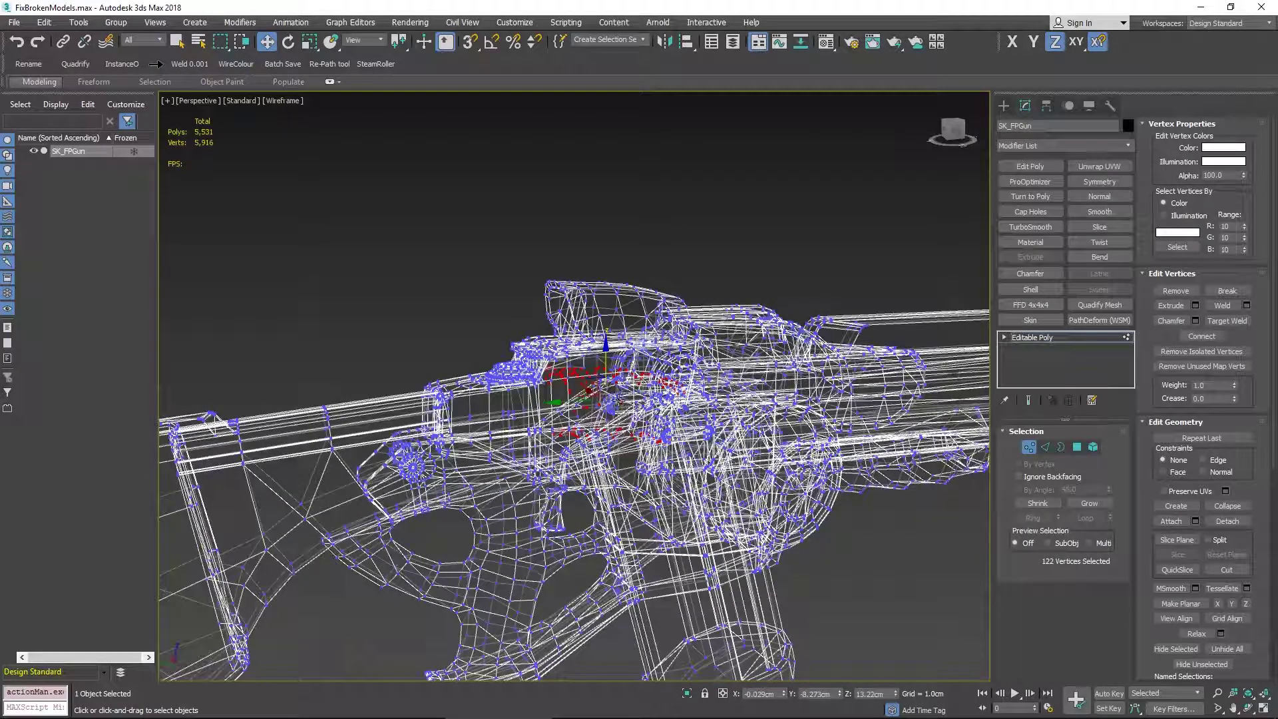
alt+middle_drag(620, 400, 598, 386)
drag(598, 369, 601, 364)
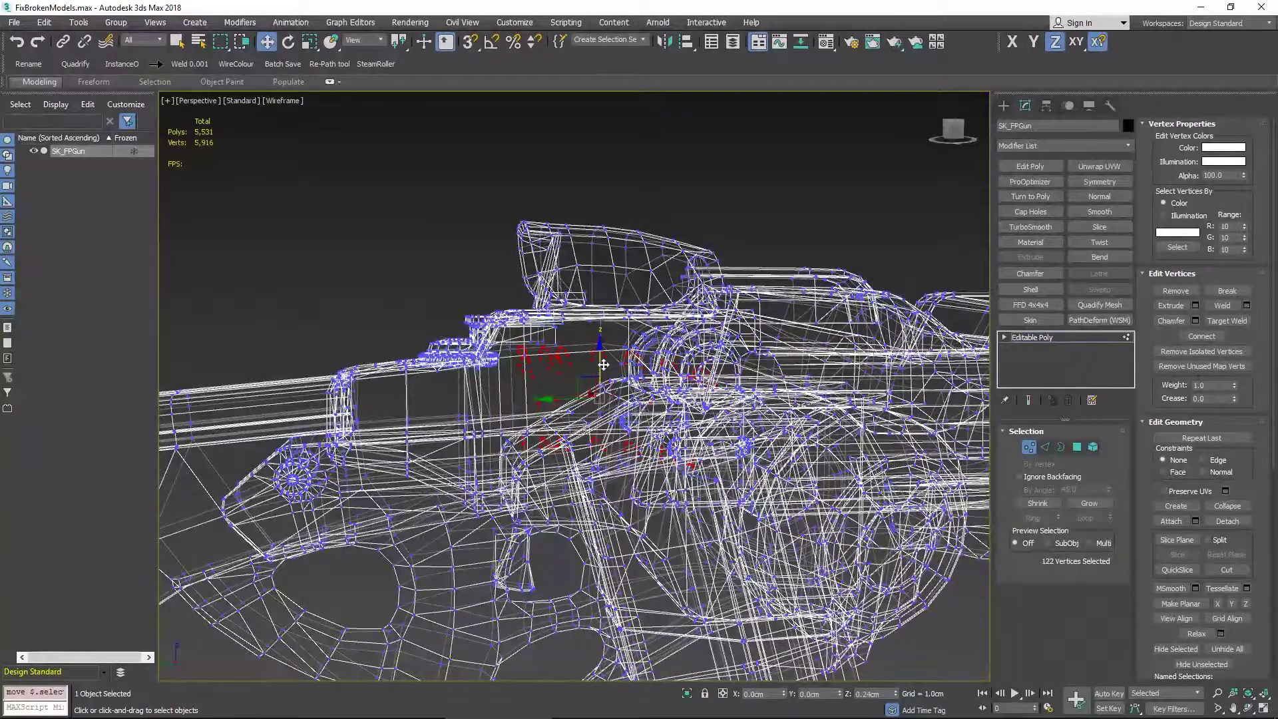
click(853, 249)
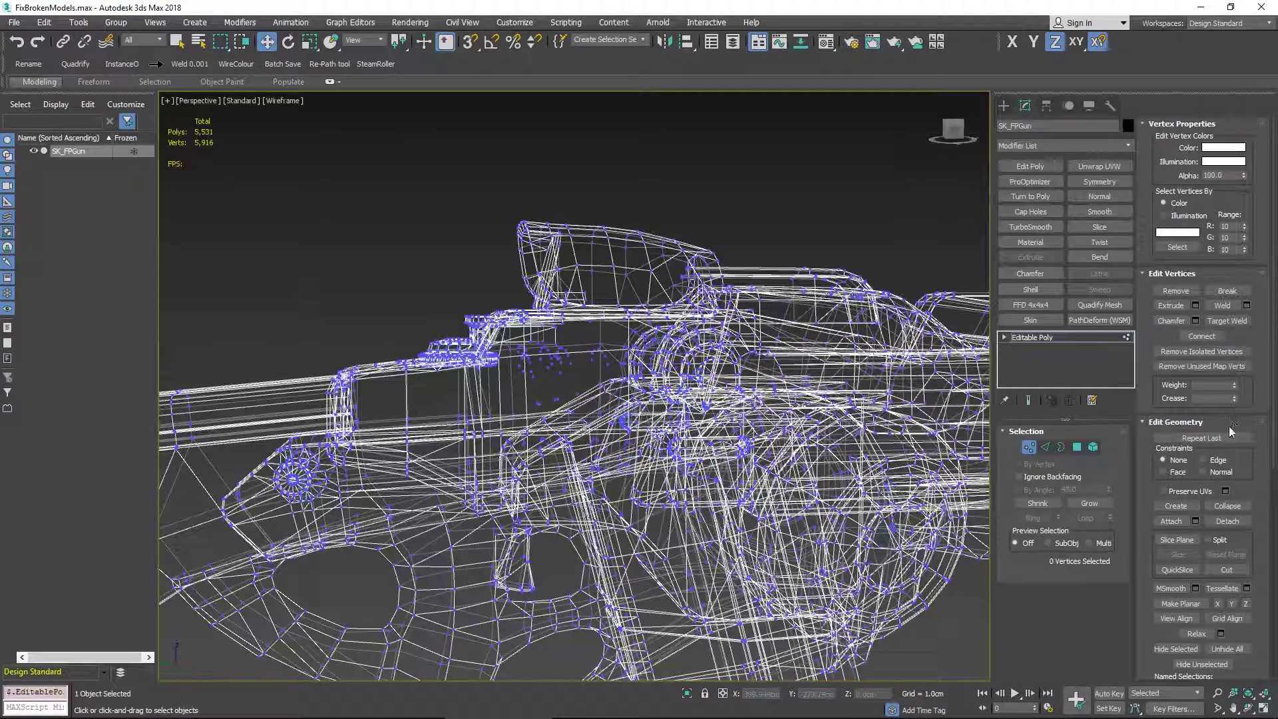
click(1207, 353)
alt+middle_drag(587, 386, 589, 376)
mouse_move(652, 403)
alt+middle_down()
mouse_move(702, 391)
mouse_move(697, 371)
alt+middle_up()
key(F3)
scroll(698, 370, down, 3)
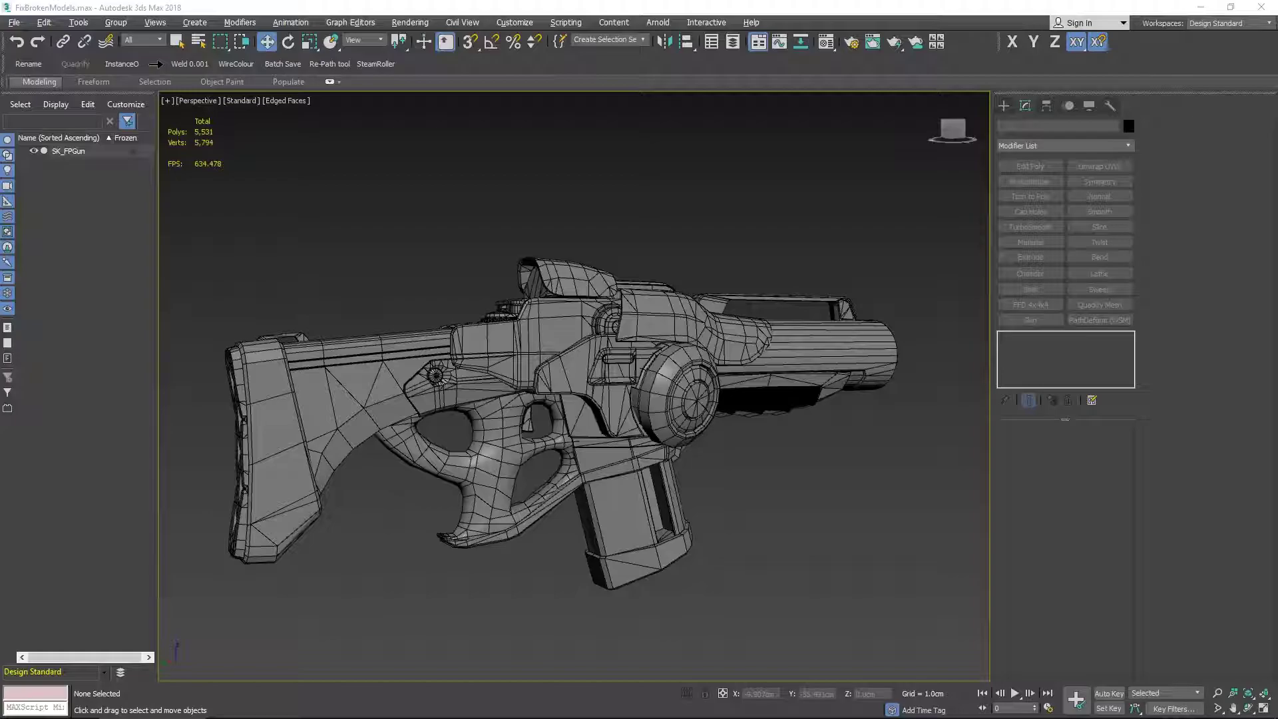
Step: Select the black grip element under the barrel at the element level of the gun mesh
alt+middle_drag(784, 436, 707, 388)
scroll(728, 356, up, 5)
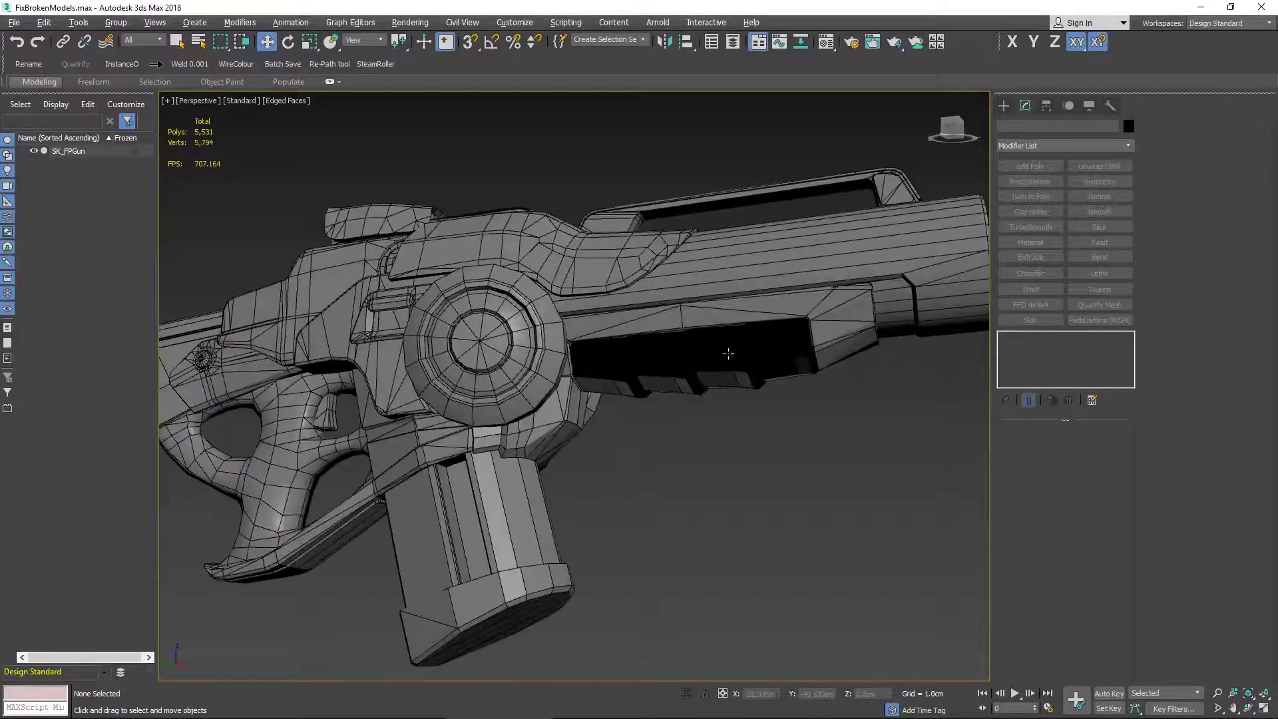
middle_drag(769, 332, 747, 366)
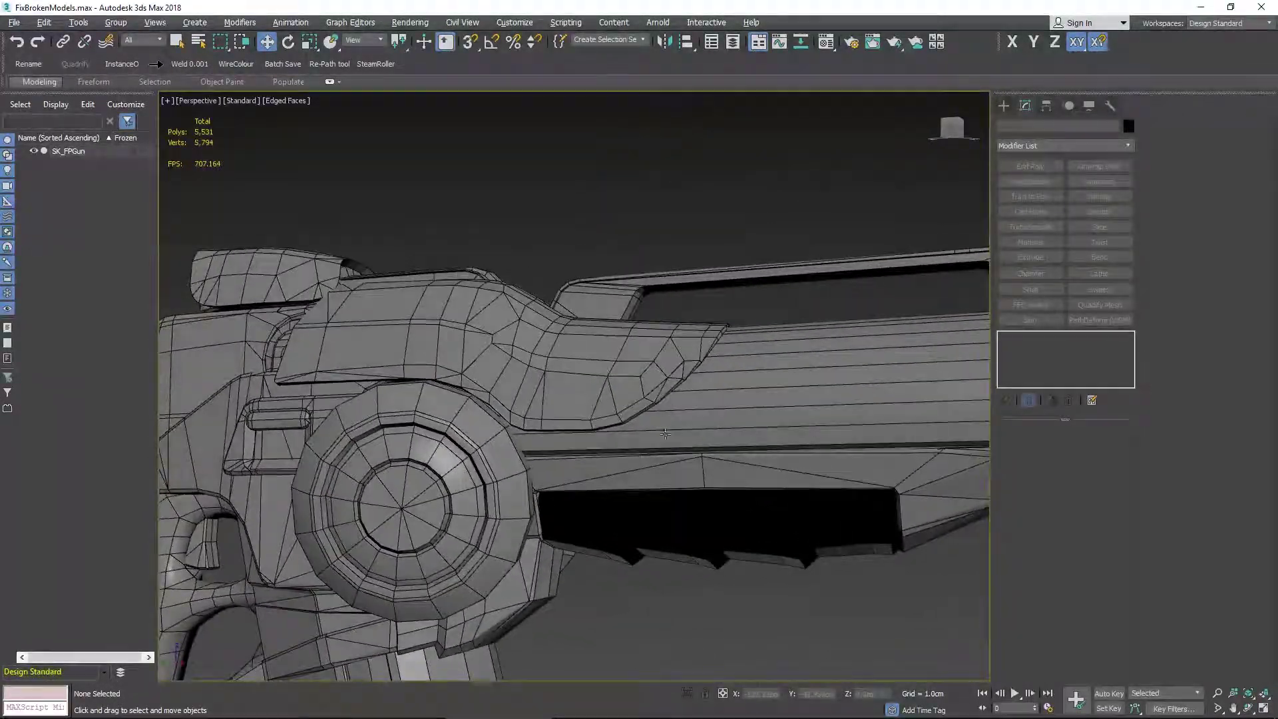
scroll(657, 463, up, 4)
scroll(657, 463, down, 3)
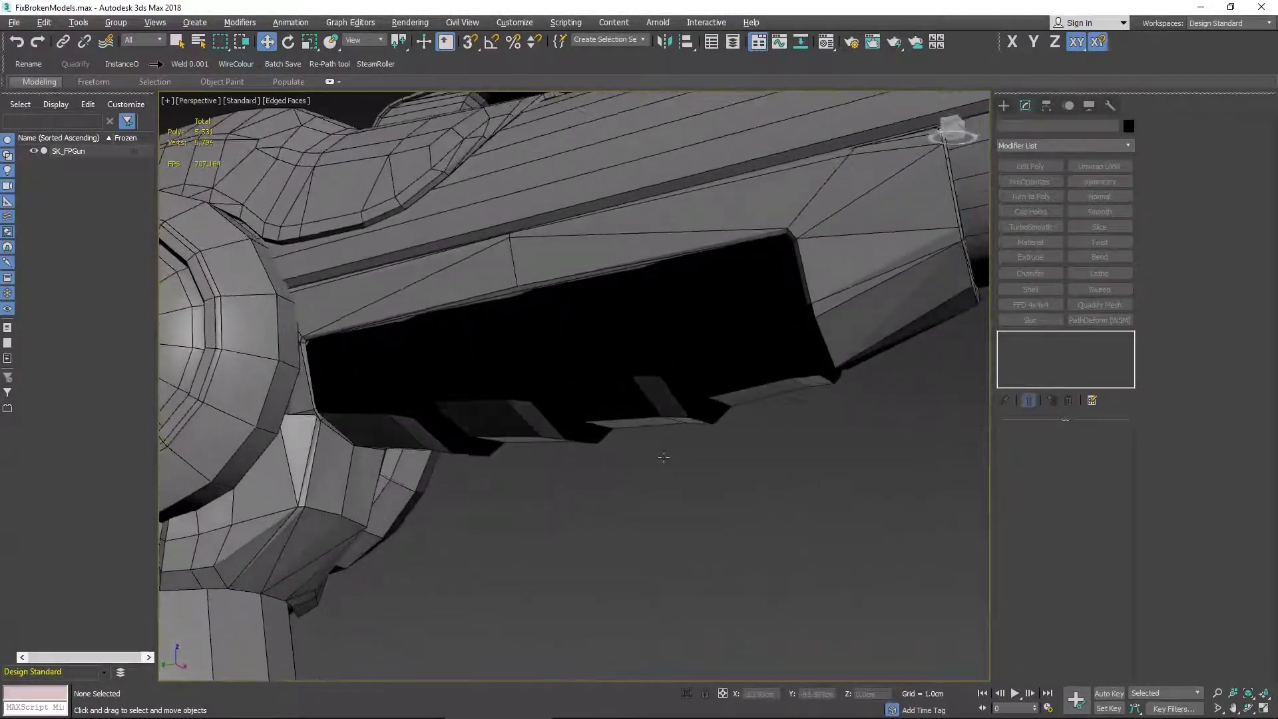
click(699, 358)
scroll(801, 489, down, 6)
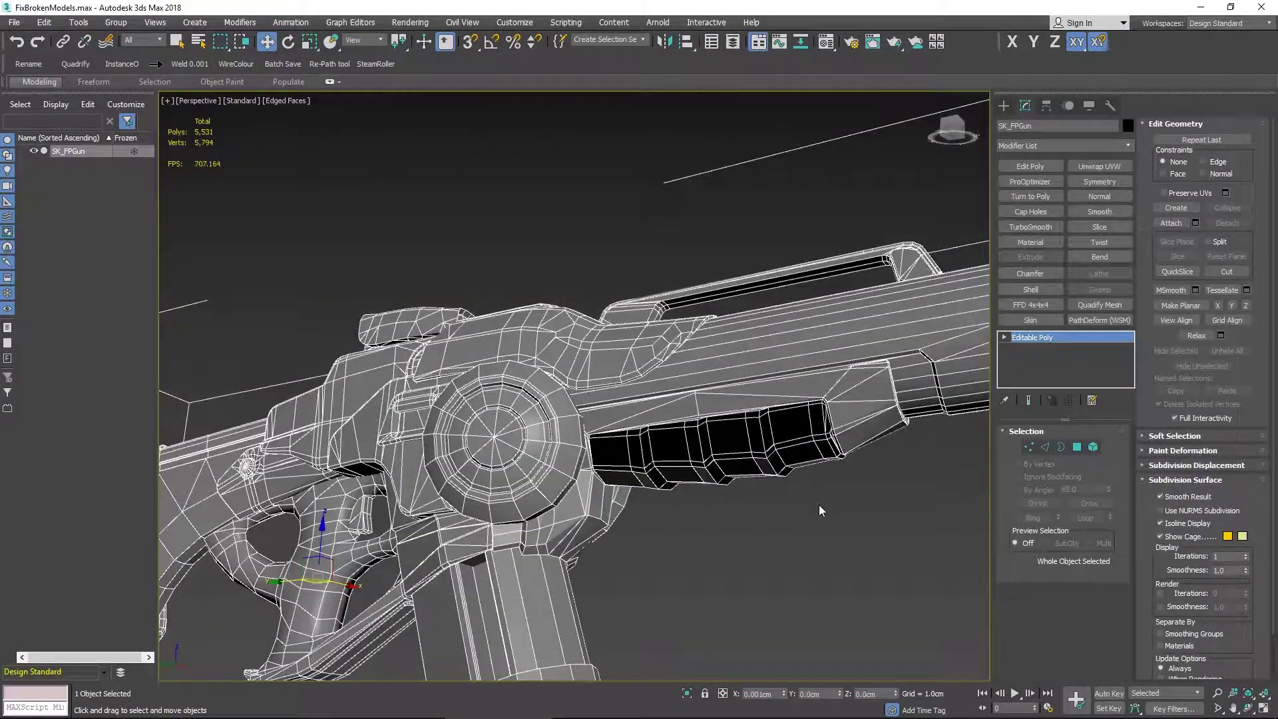
click(819, 504)
click(767, 455)
click(1094, 448)
click(748, 459)
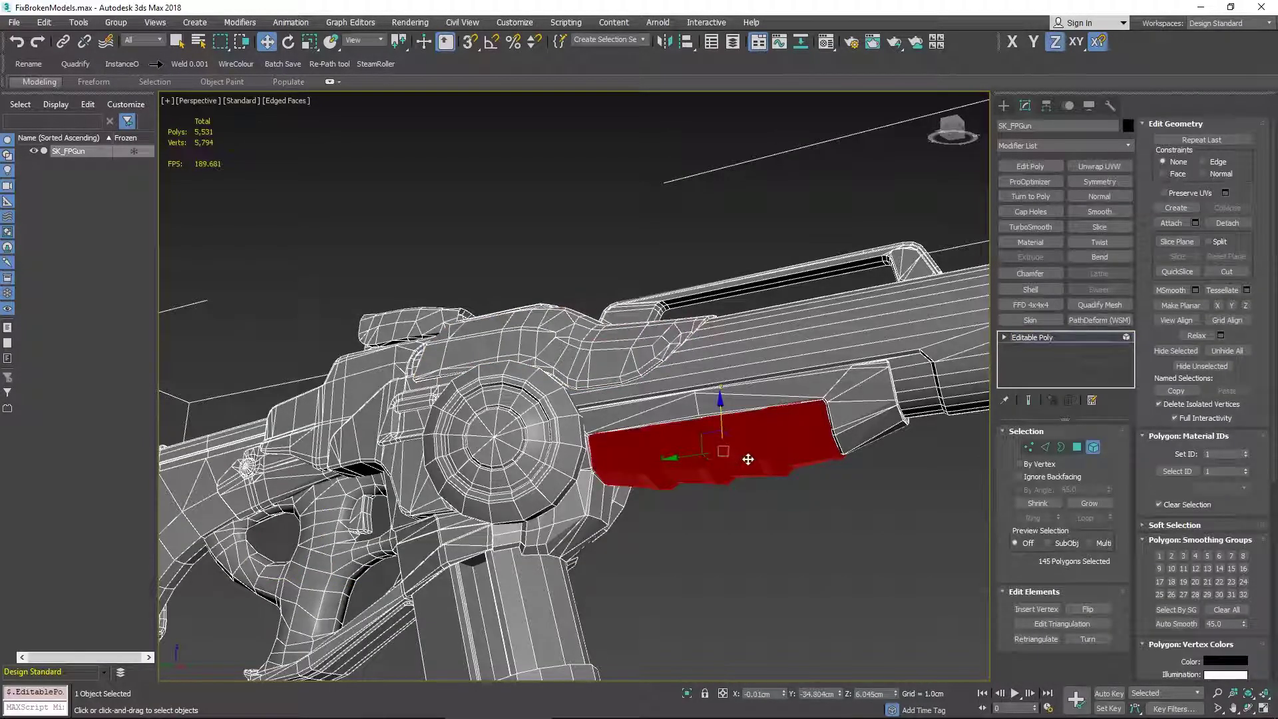
Step: Compare the grip with the neighbouring barrel housing by selecting the housing element, and reselect the grip element
scroll(748, 459, up, 5)
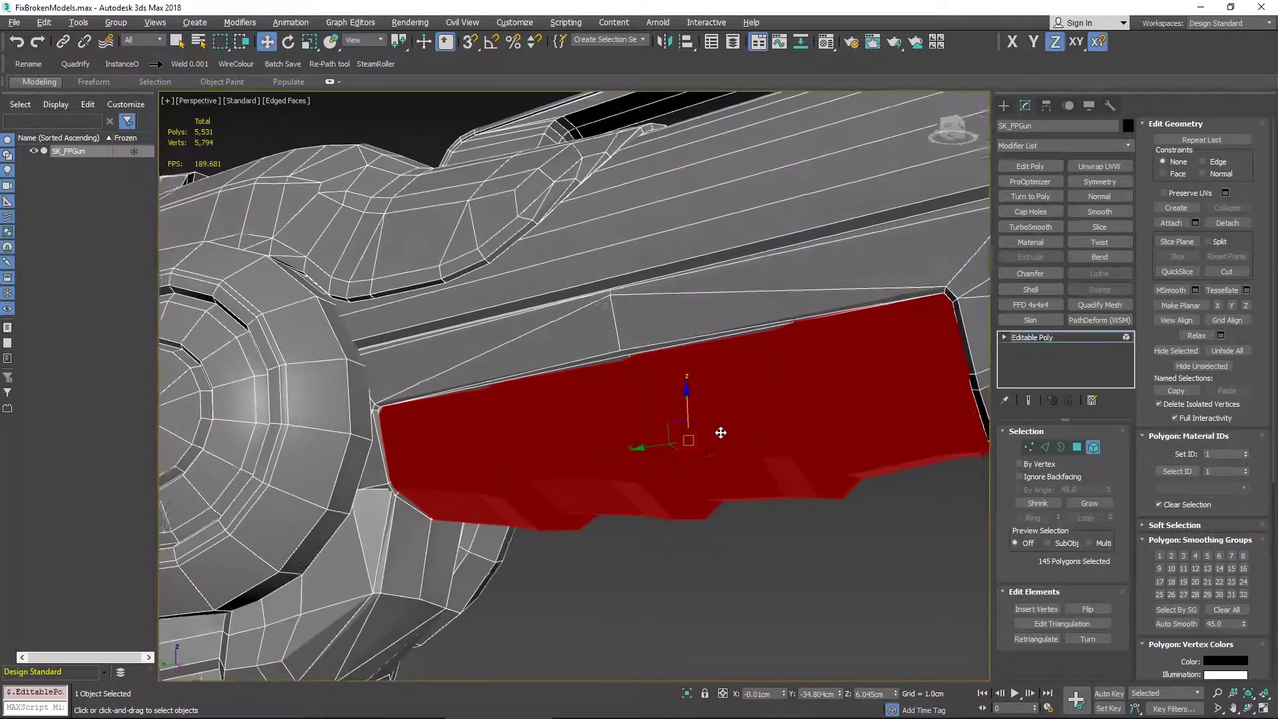
alt+middle_drag(721, 433, 711, 432)
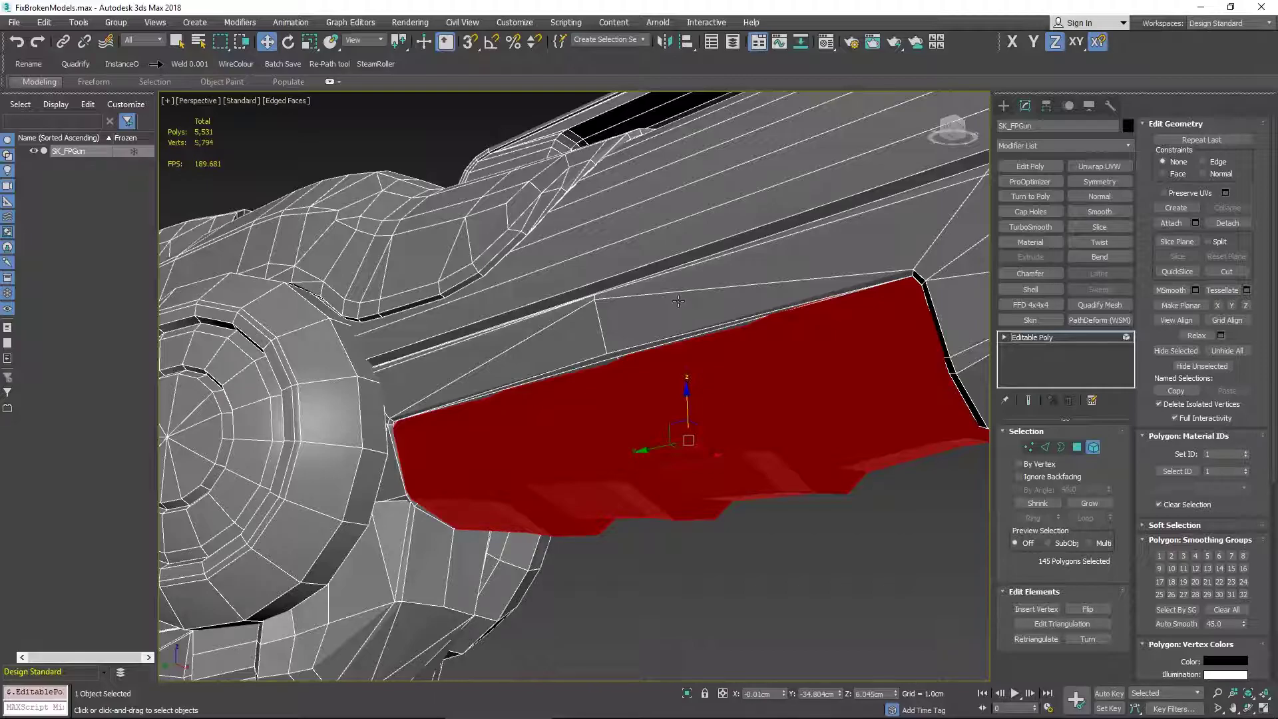
click(678, 301)
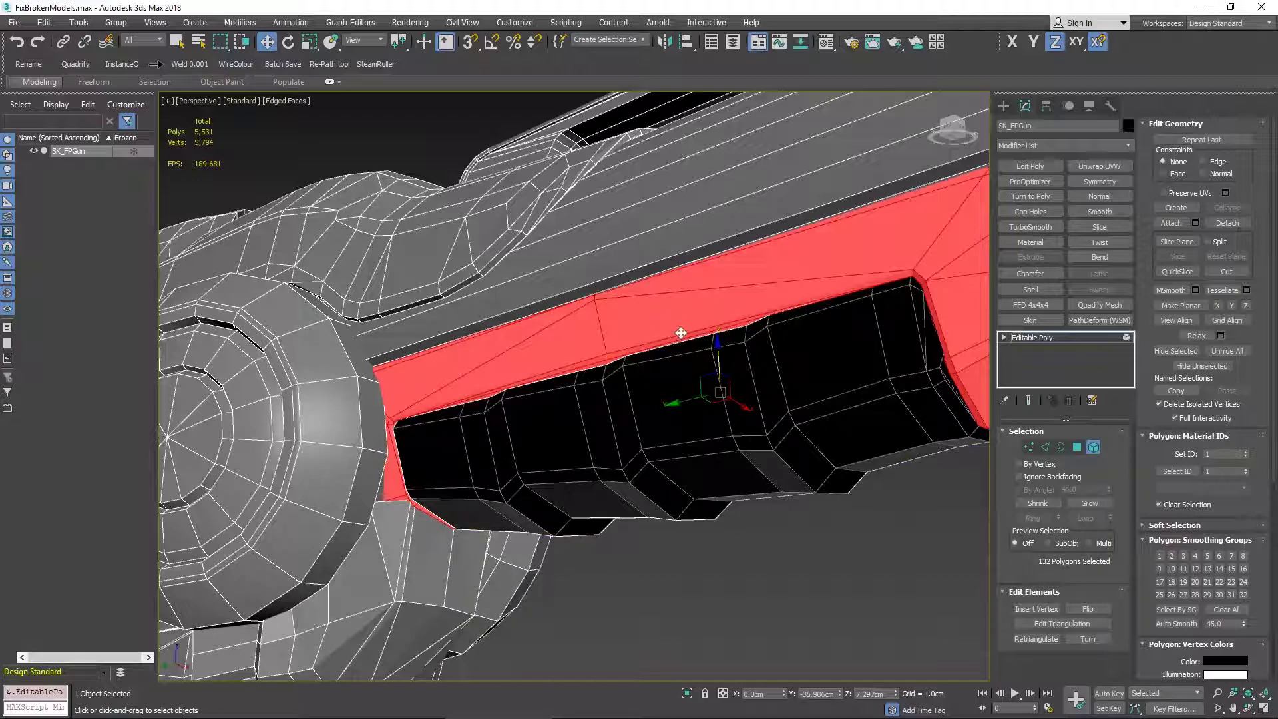
click(659, 400)
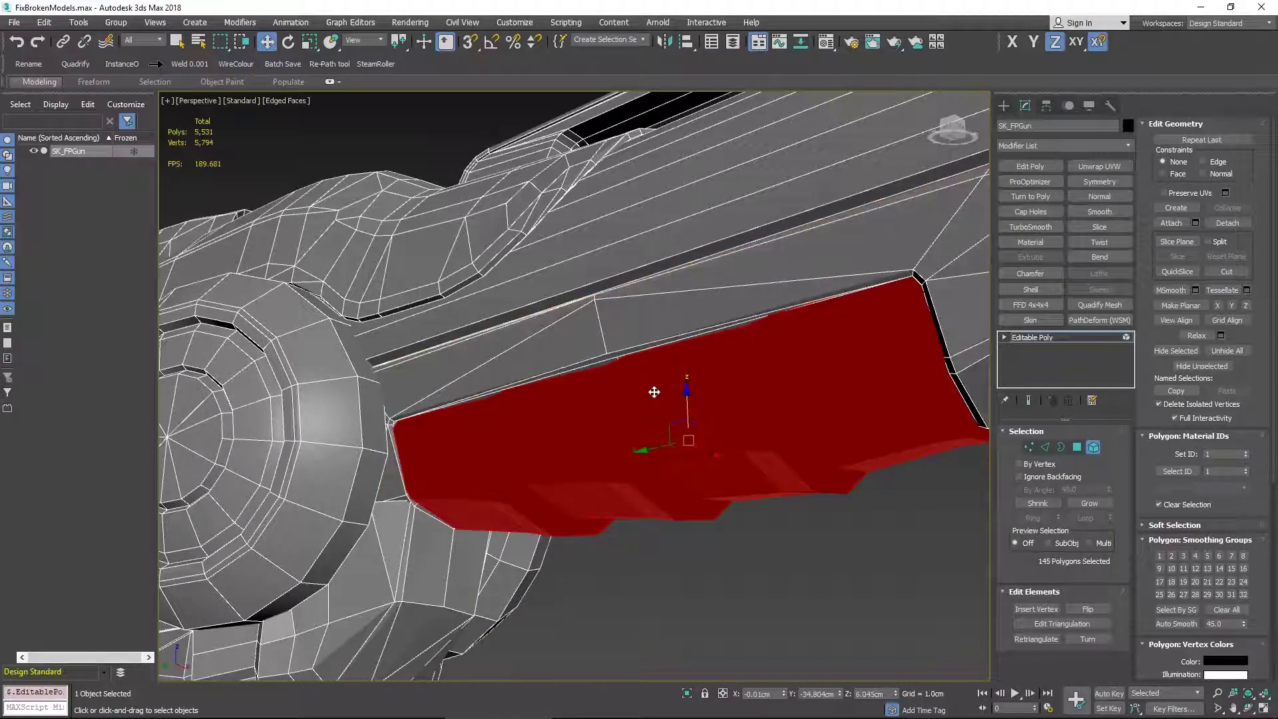
Step: Try Flip Normals on the selected grip element, and undo the flip
right_click(729, 397)
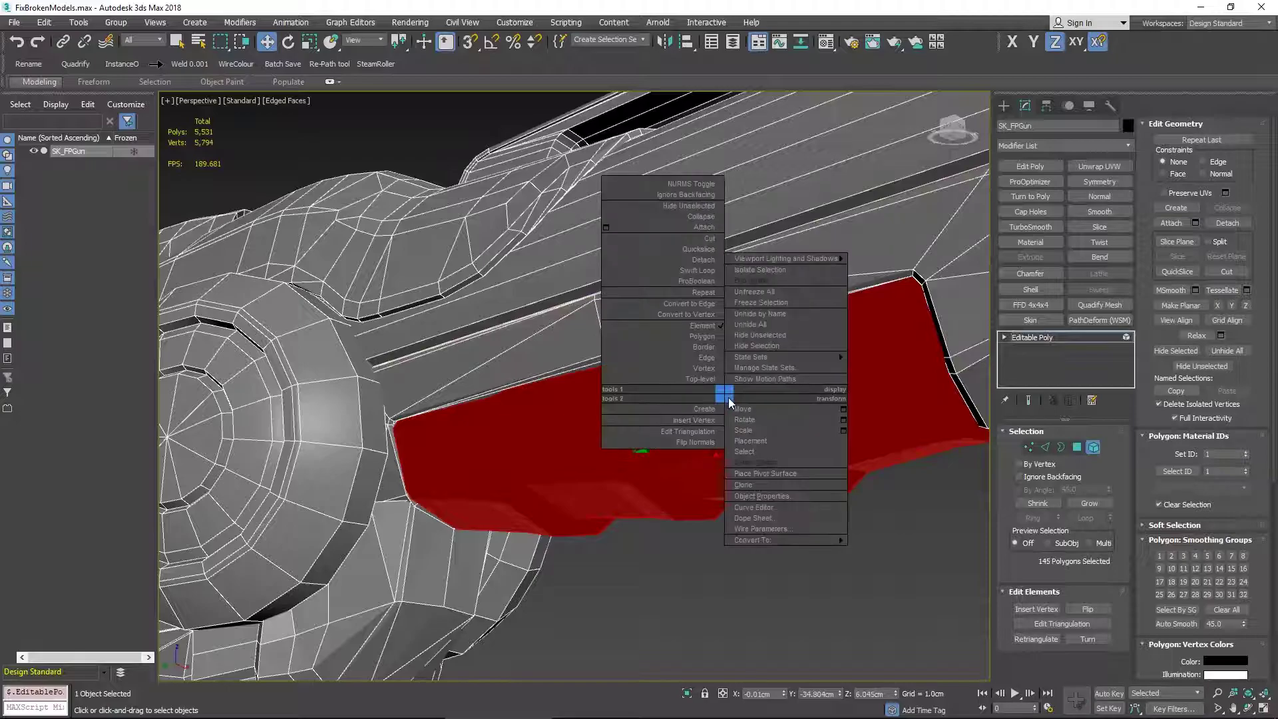
click(701, 444)
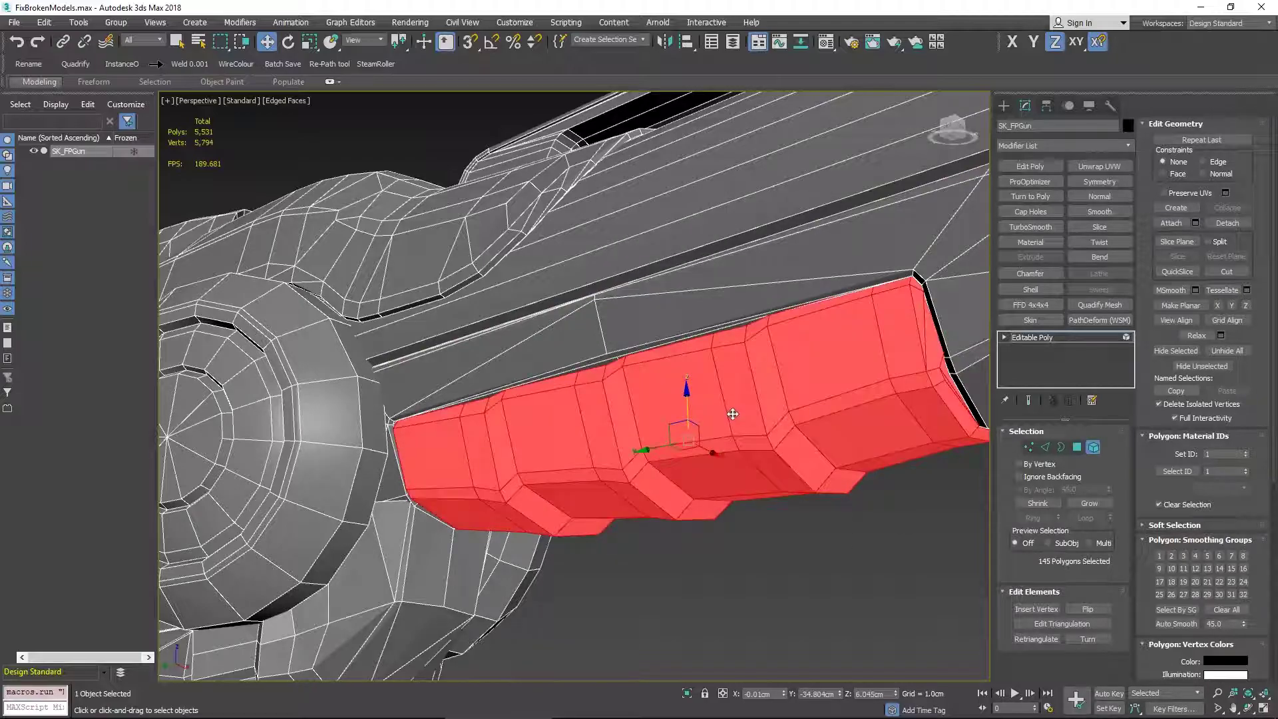
middle_drag(733, 414, 736, 415)
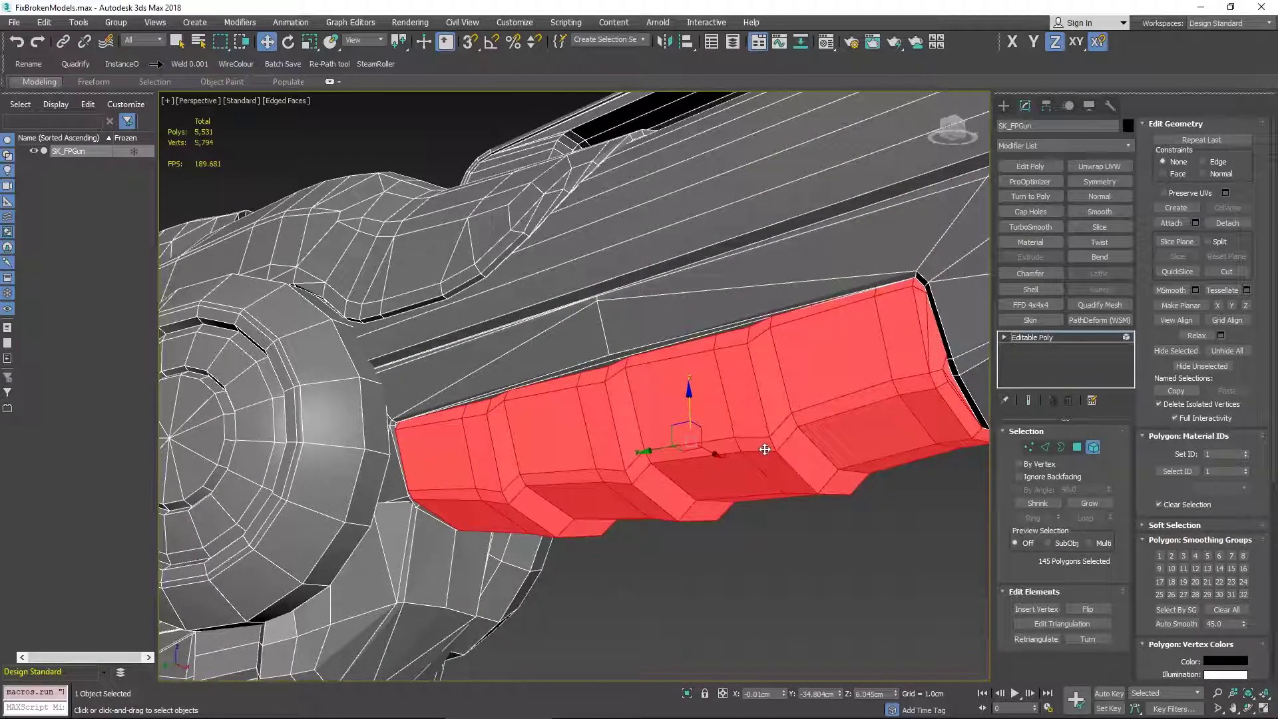
key(ctrl+z)
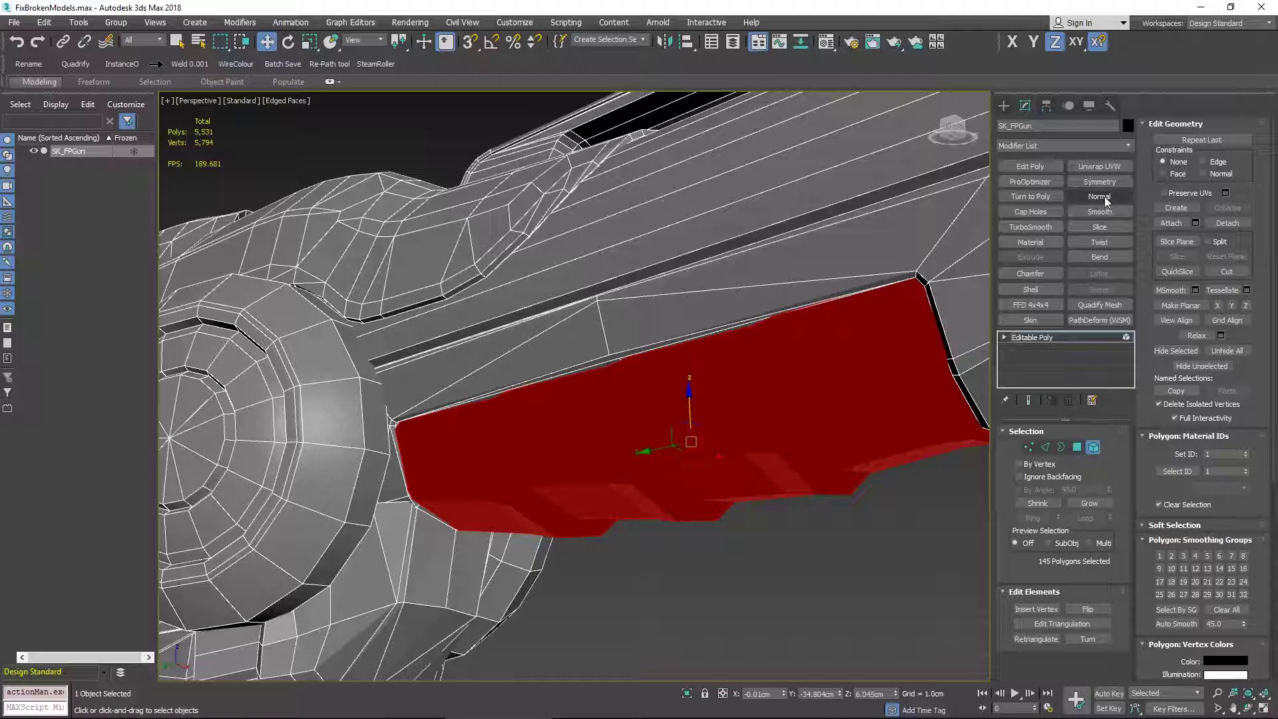
Step: Apply a Normal modifier with Flip Normals enabled to the selected grip element
click(1100, 197)
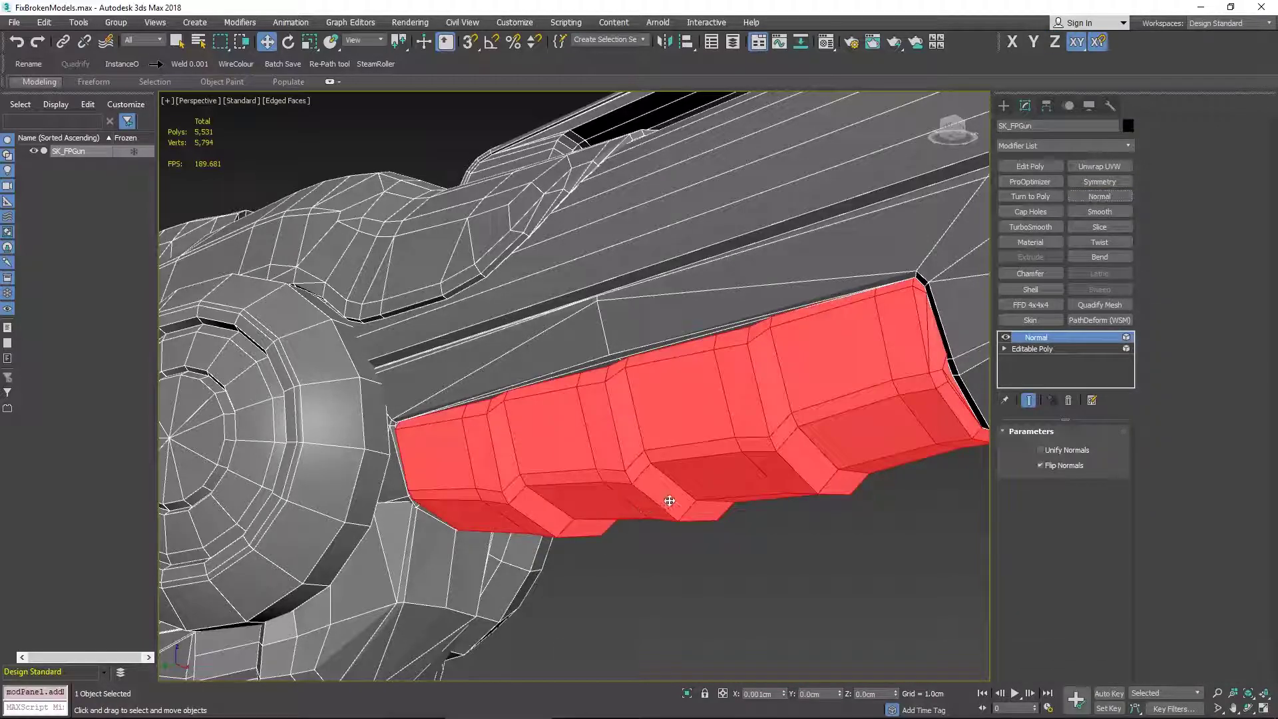
alt+middle_drag(670, 500, 666, 504)
middle_drag(873, 414, 865, 420)
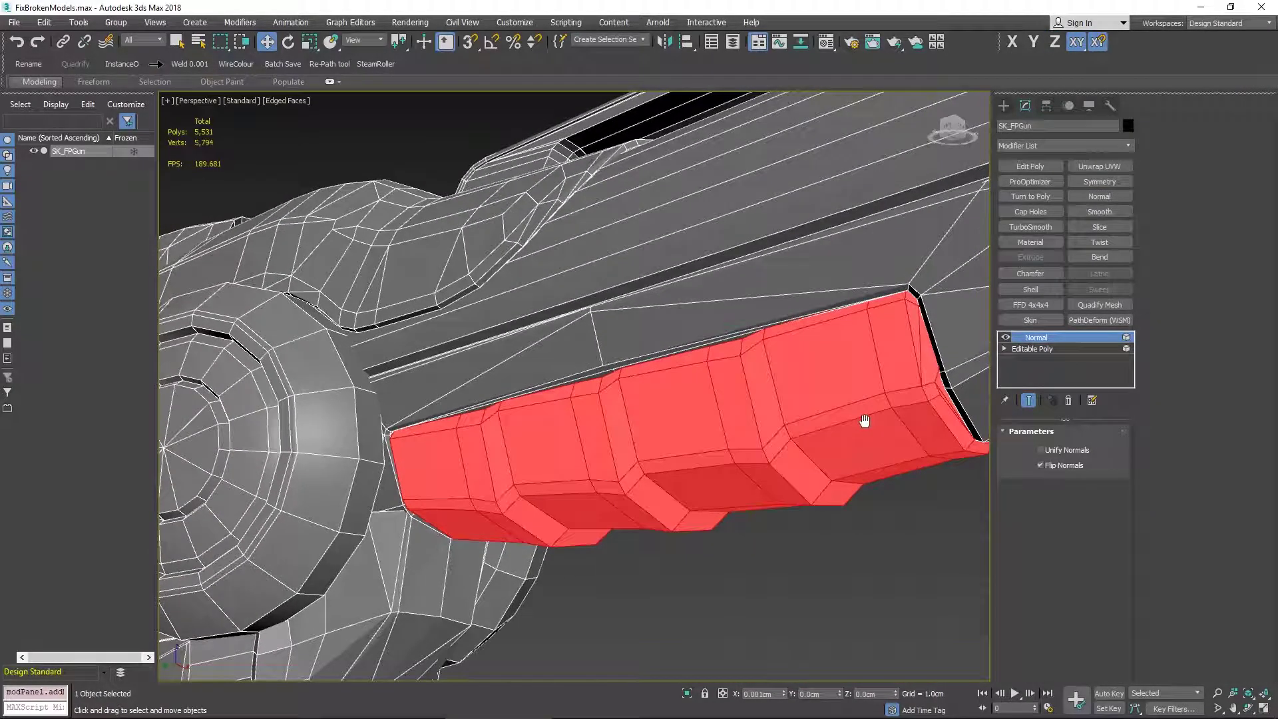
Step: Stack two more Normal modifiers with Flip Normals enabled on top of the first one
click(1107, 198)
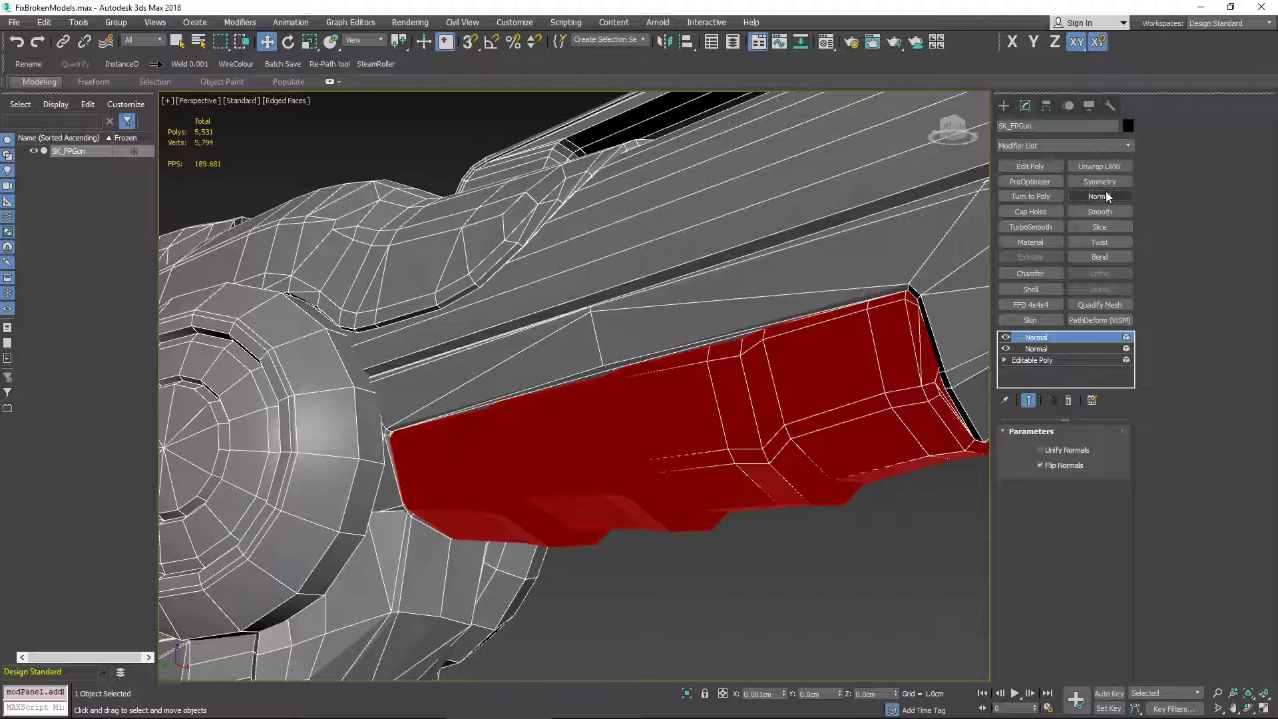
click(1105, 194)
middle_drag(876, 366, 869, 367)
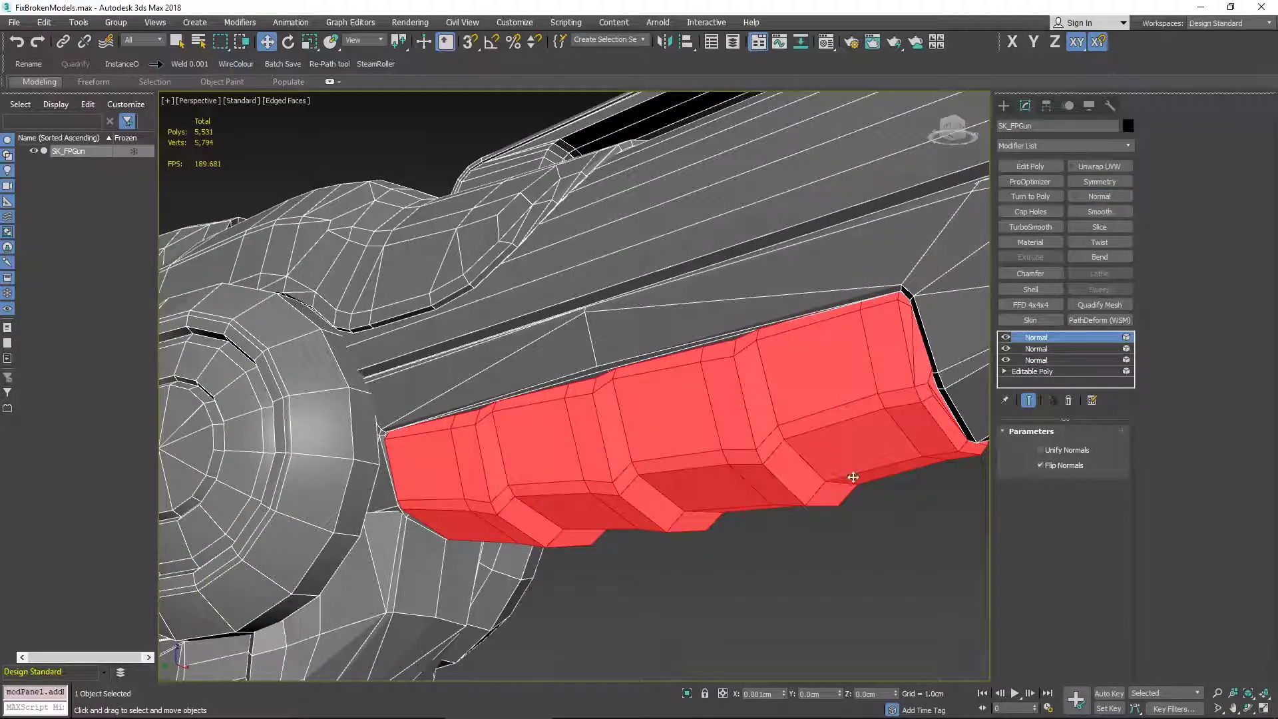
alt+middle_drag(786, 472, 759, 477)
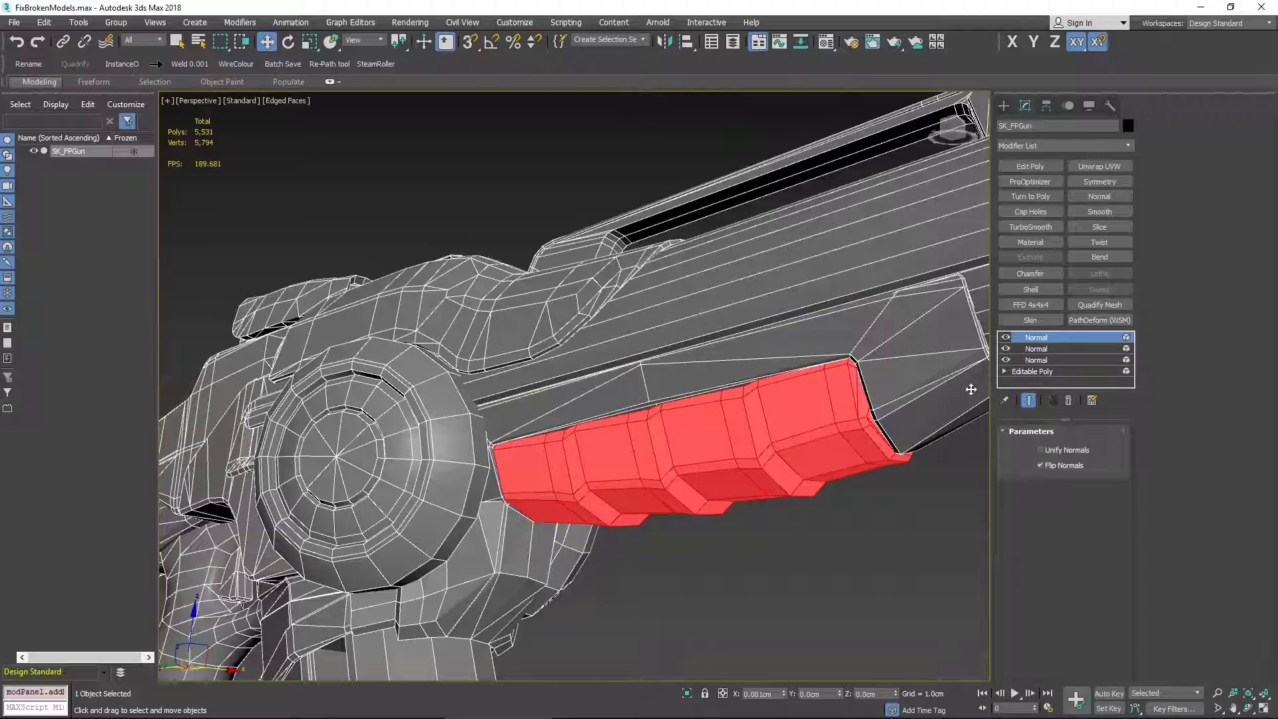
Step: Collapse the gun's entire modifier stack and deselect the gun
right_click(1048, 339)
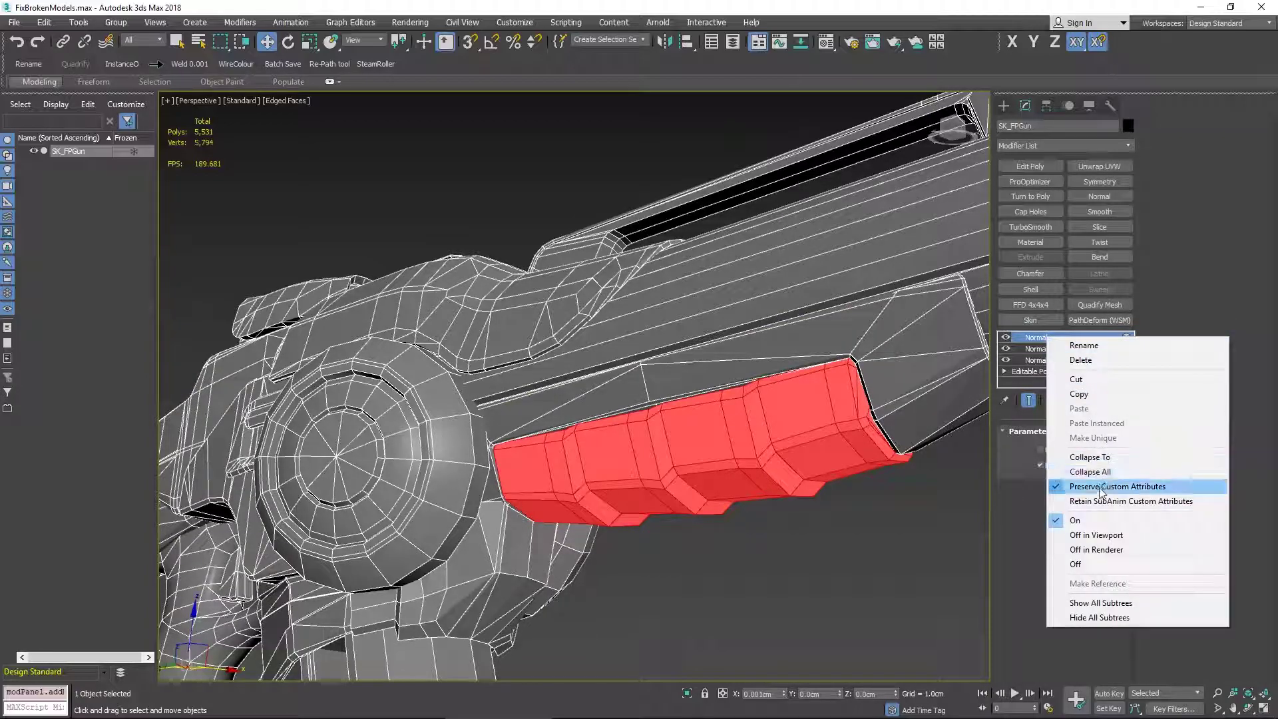
click(1095, 473)
click(861, 543)
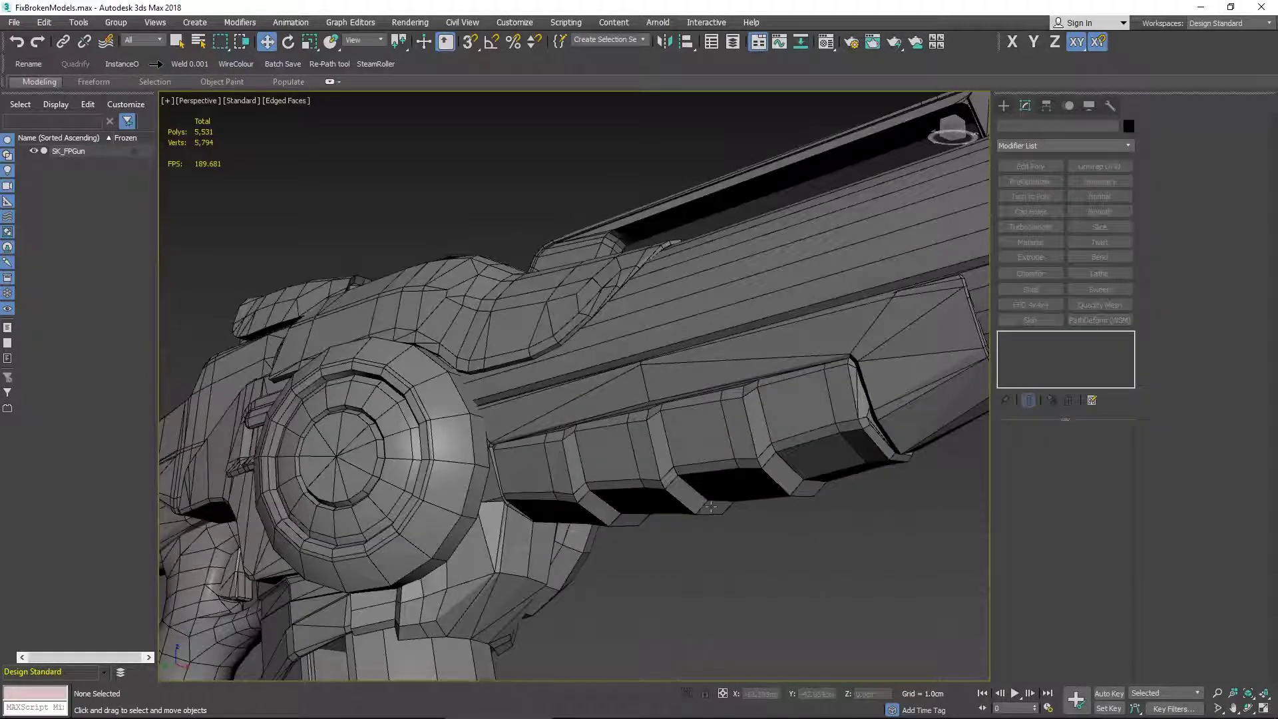
Step: Examine the opposite side of the gun around the round drum, magazine and trigger guard
alt+middle_drag(593, 466, 460, 490)
scroll(681, 466, up, 6)
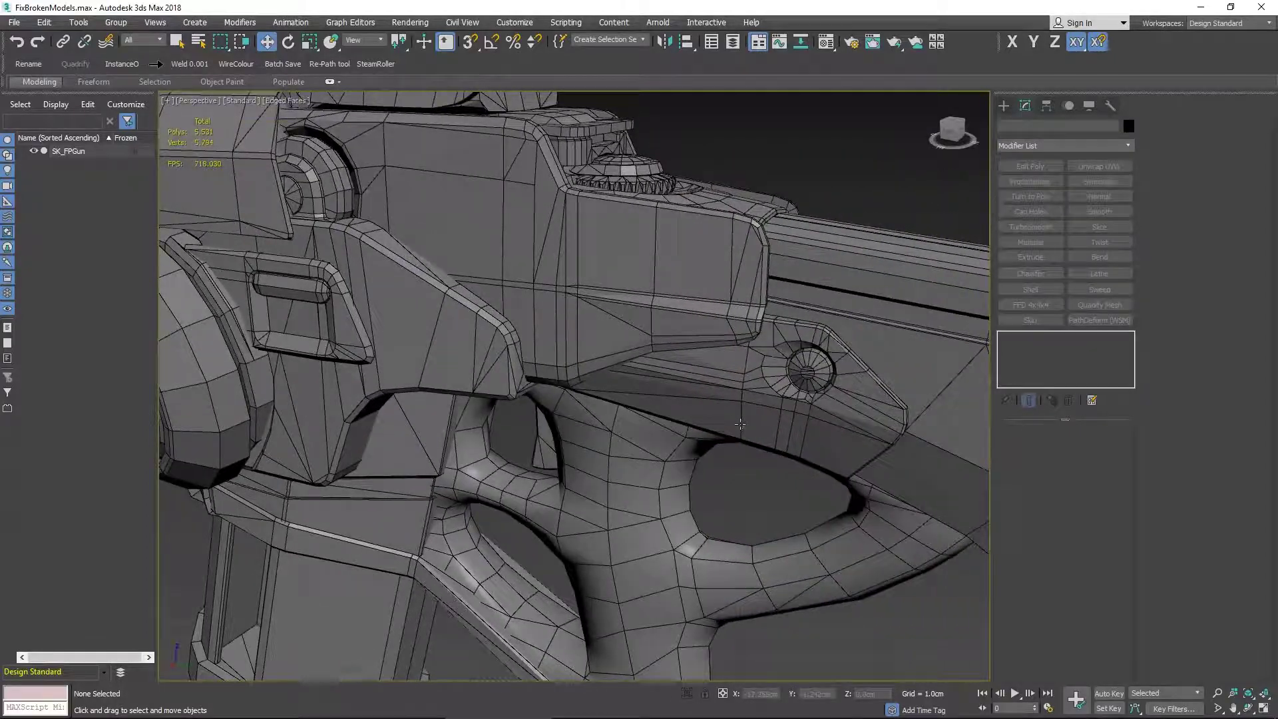
scroll(661, 401, up, 2)
scroll(661, 400, down, 5)
alt+middle_drag(685, 457, 753, 434)
scroll(626, 415, down, 3)
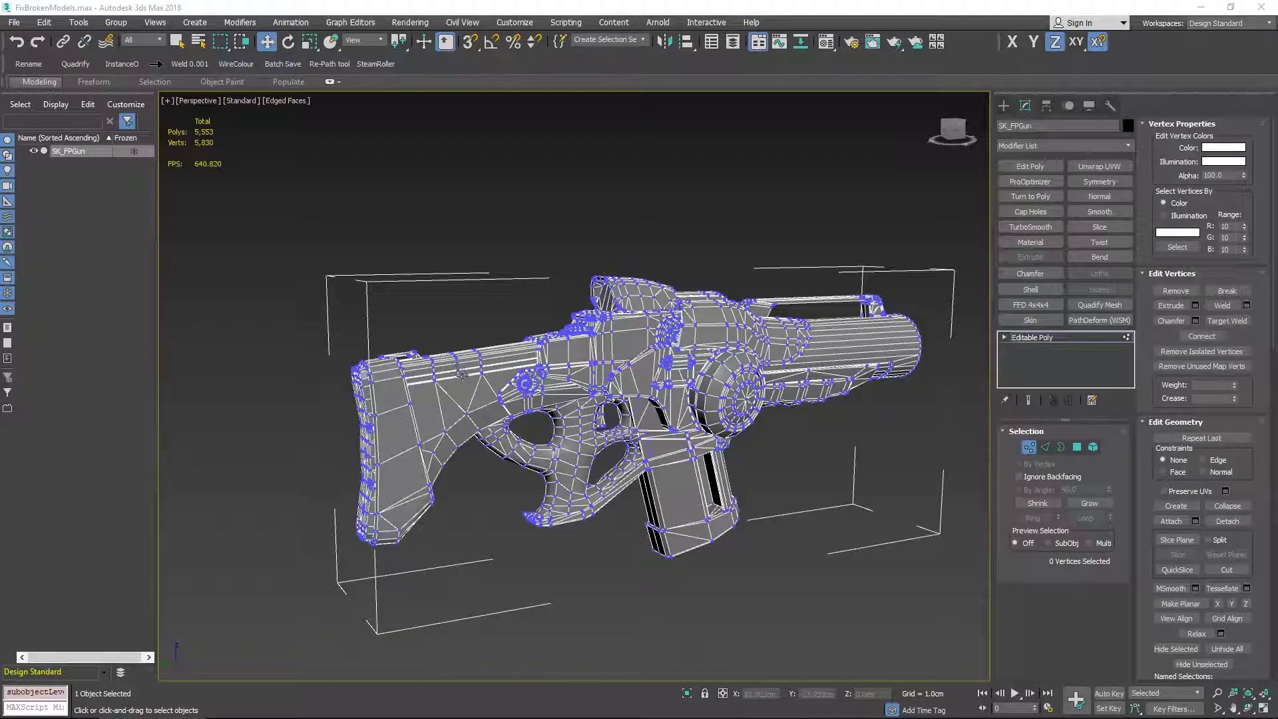
Step: Select three unconnected vertices lying on the long horizontal edges halfway along the upper stock
scroll(443, 372, up, 2)
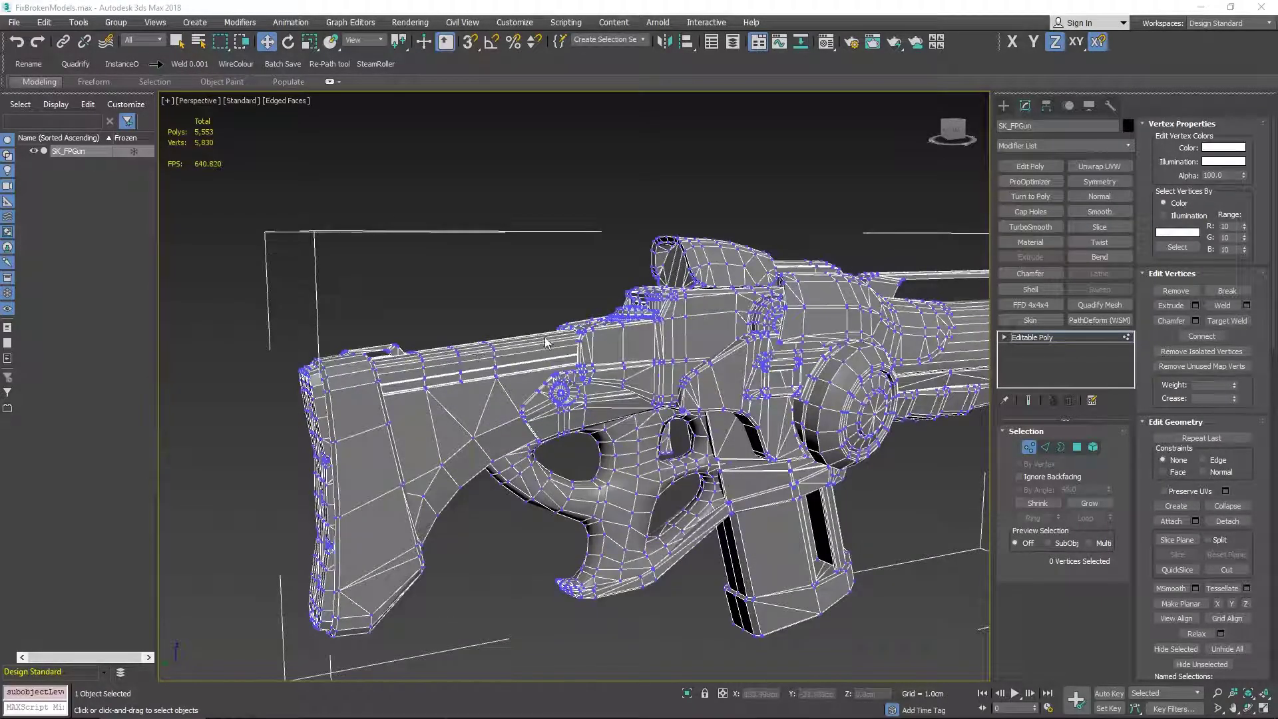
middle_drag(546, 343, 554, 375)
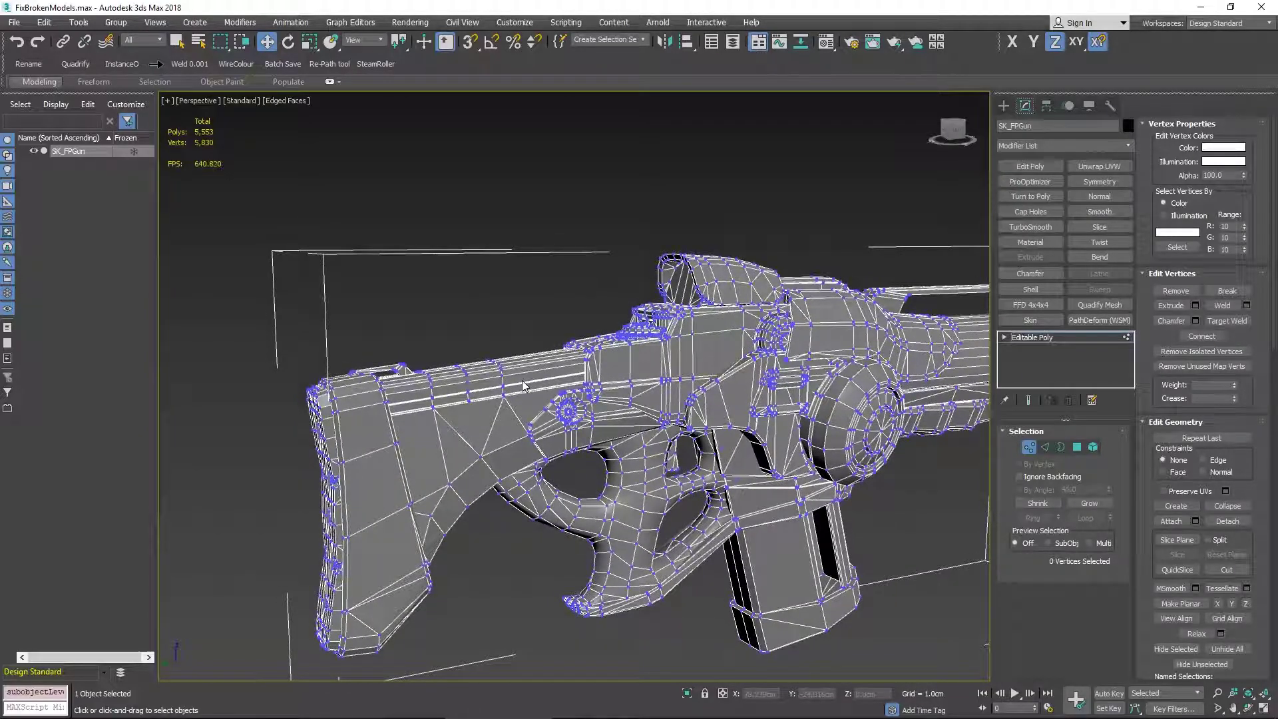
scroll(447, 405, up, 5)
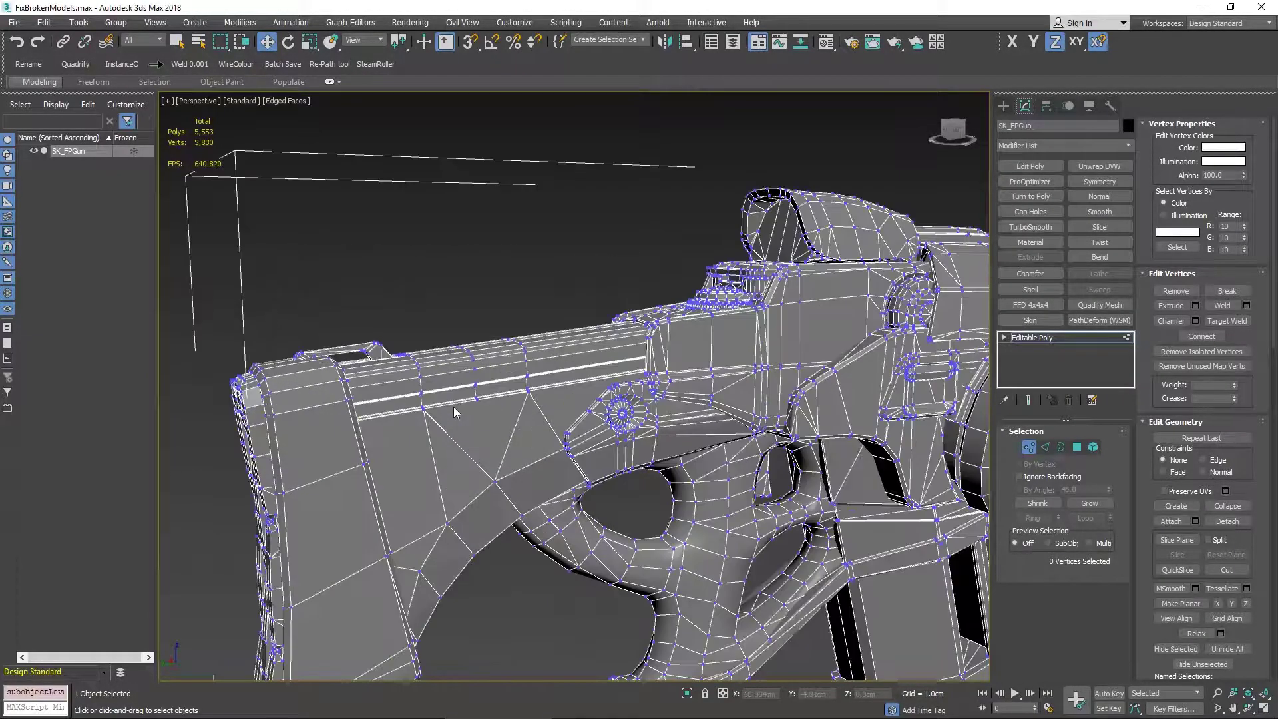
scroll(534, 336, up, 2)
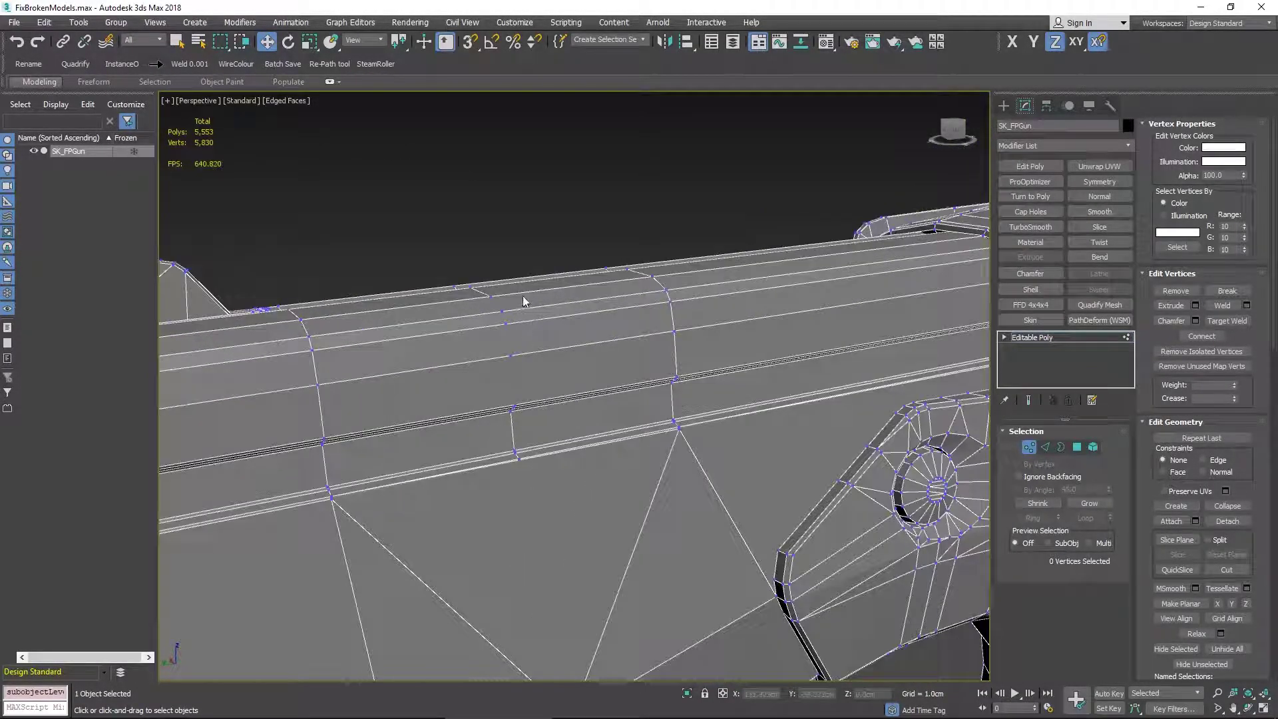
mouse_move(567, 332)
alt+middle_down()
mouse_move(557, 353)
mouse_move(572, 352)
mouse_move(577, 319)
alt+middle_up()
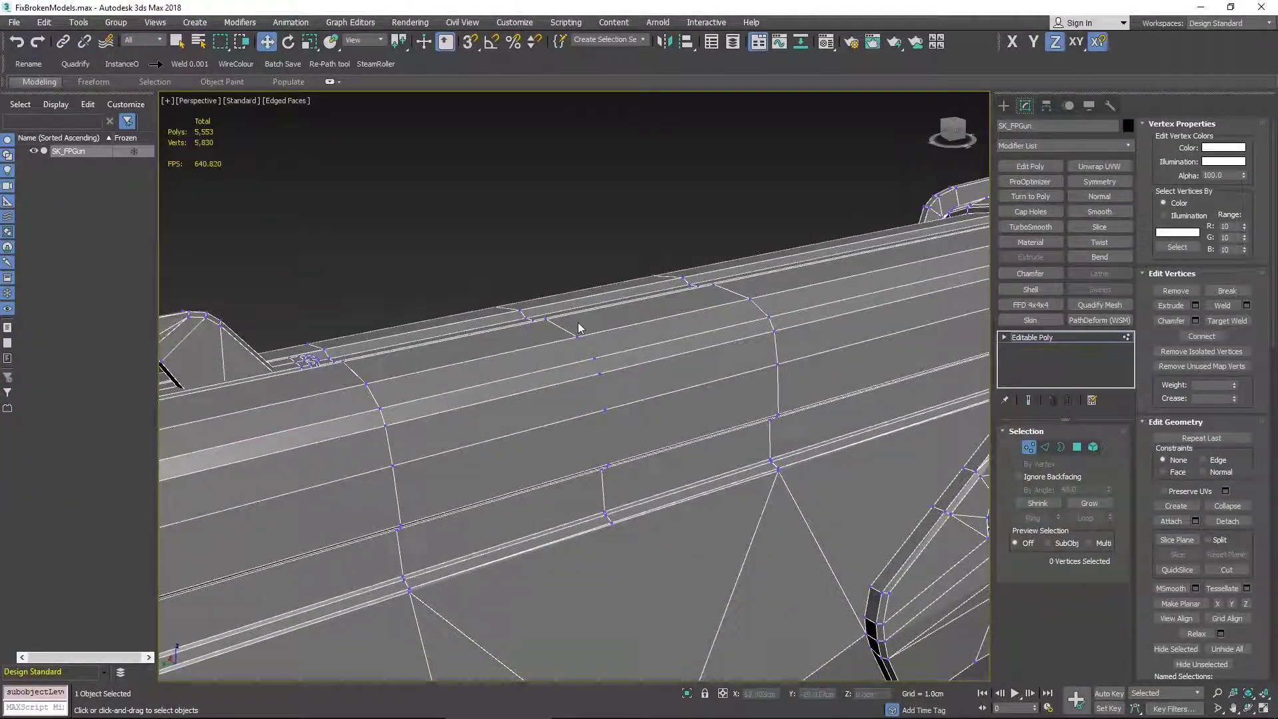
click(595, 360)
ctrl+click(601, 375)
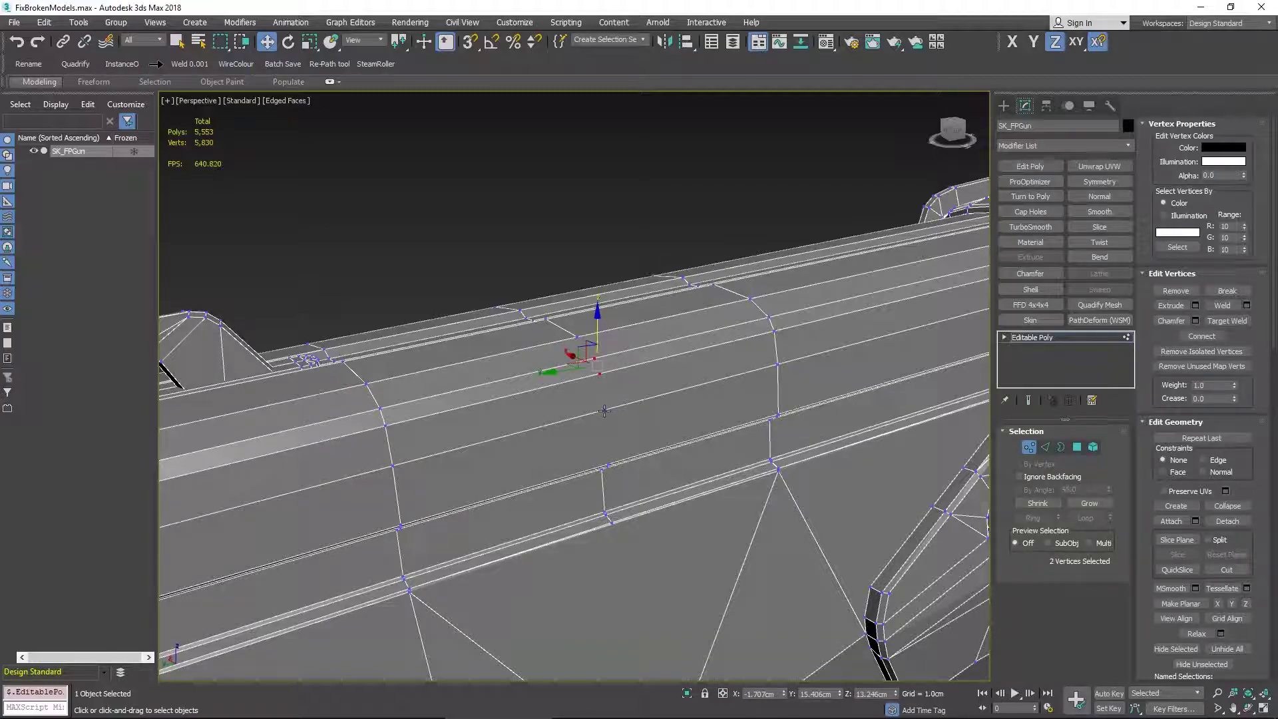
ctrl+click(606, 410)
Step: Add the vertices at the groove and at the top edge to the selection, try Weld on all five, and undo it
alt+middle_drag(620, 442, 656, 453)
scroll(622, 502, up, 8)
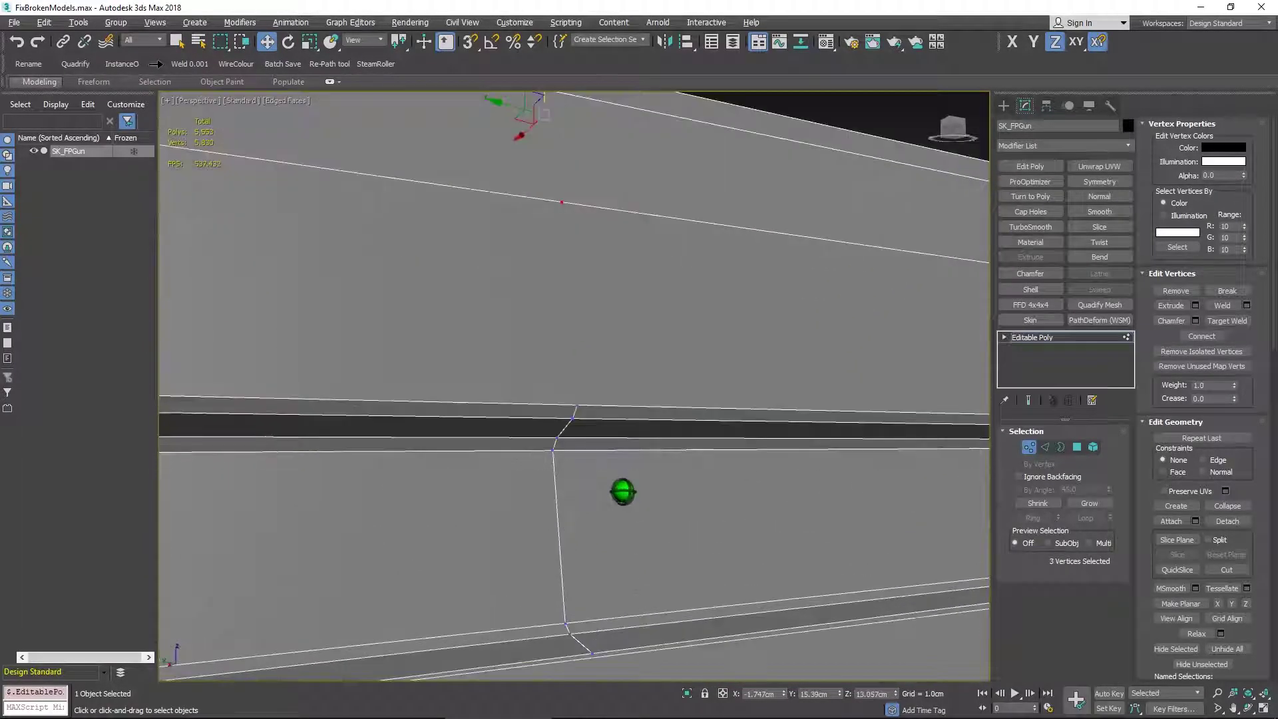
middle_drag(585, 414, 586, 427)
ctrl+click(580, 420)
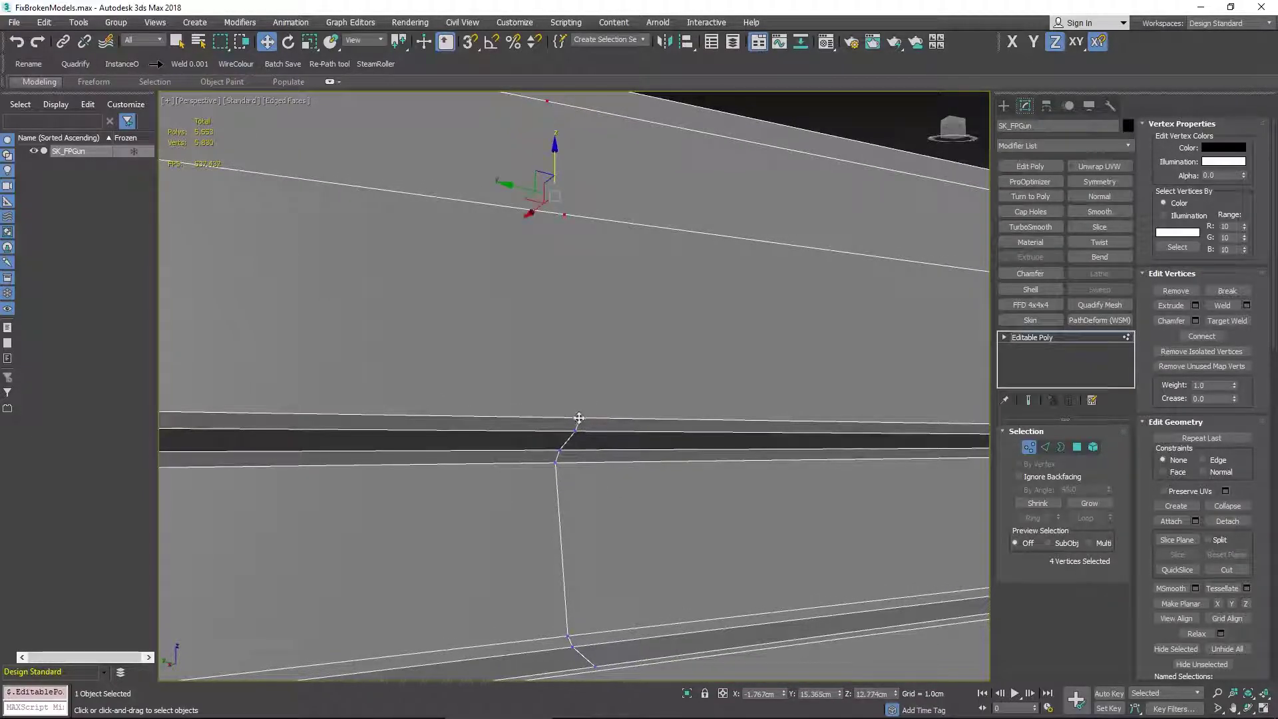
scroll(605, 414, down, 3)
mouse_move(603, 405)
alt+middle_down()
mouse_move(610, 394)
mouse_move(600, 430)
alt+middle_up()
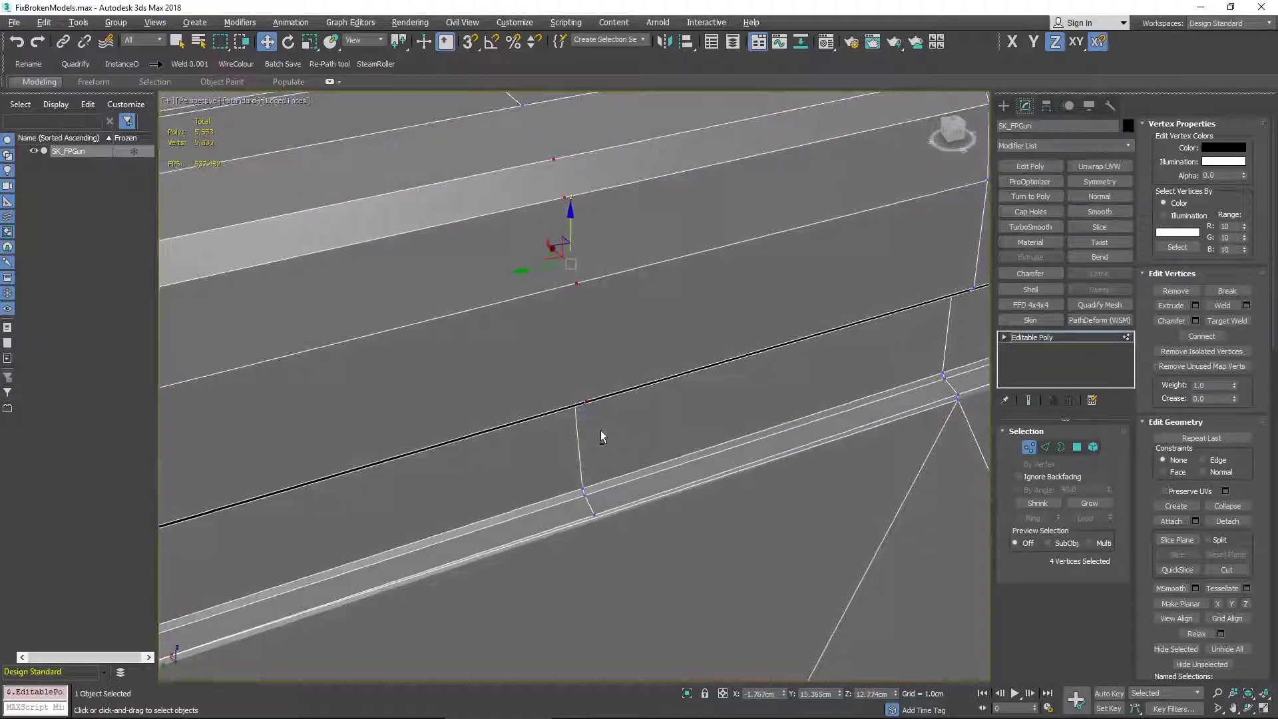
ctrl+click(523, 105)
right_click(536, 218)
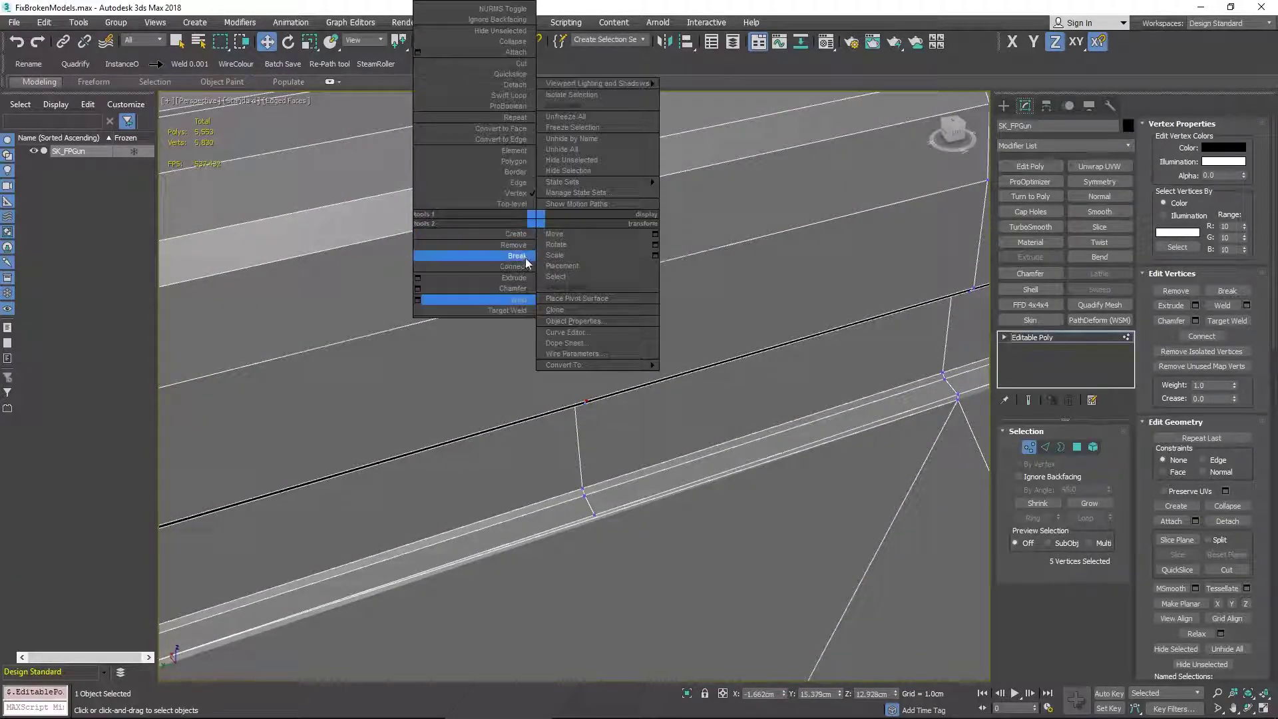
click(517, 295)
alt+middle_drag(520, 183, 611, 265)
key(ctrl+z)
Step: Select only the three unconnected vertices on the long horizontal edges of the upper stock and remove them
alt+middle_drag(628, 397, 597, 383)
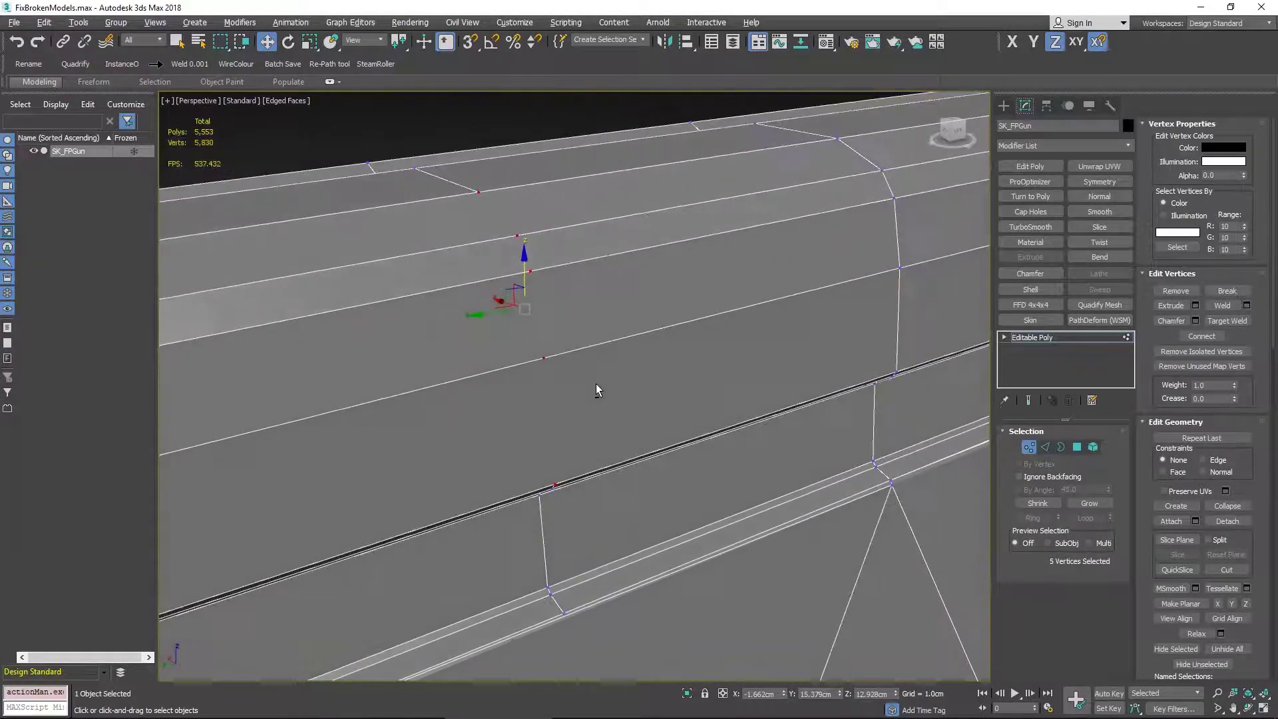
click(544, 357)
ctrl+click(531, 271)
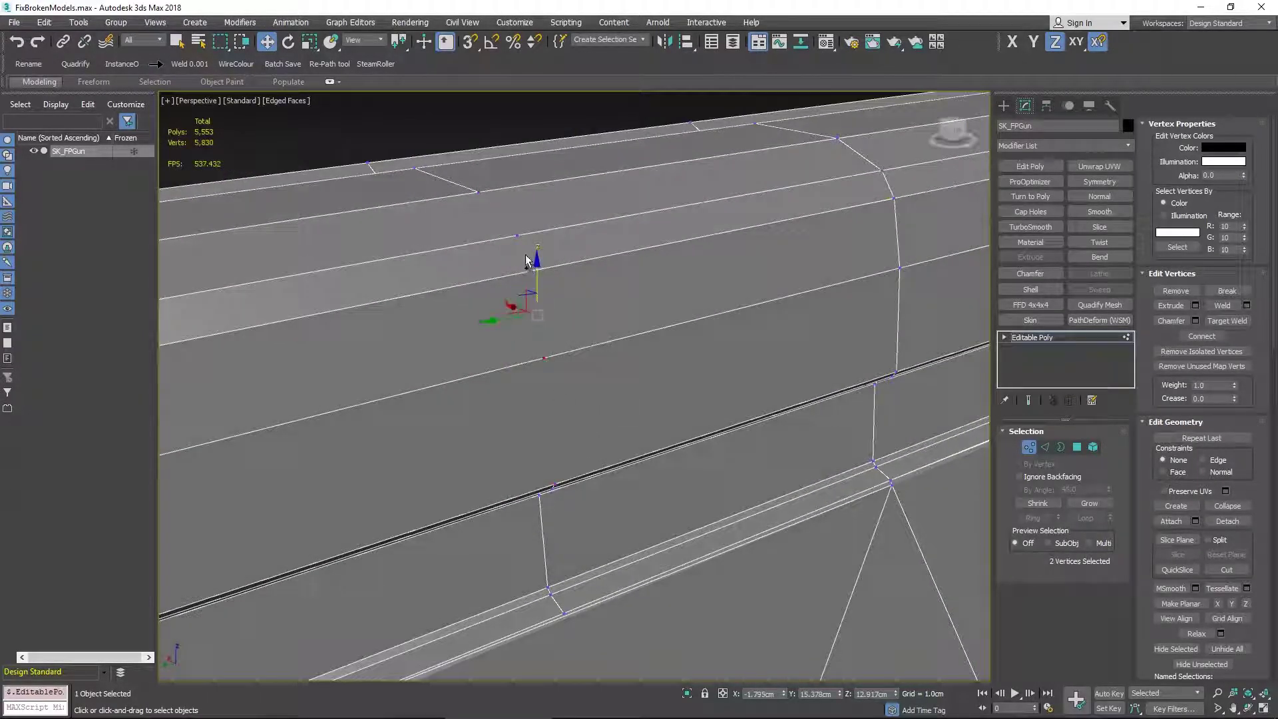
ctrl+click(518, 236)
mouse_move(588, 337)
alt+middle_down()
mouse_move(609, 336)
mouse_move(588, 338)
alt+middle_up()
key(BackSpace)
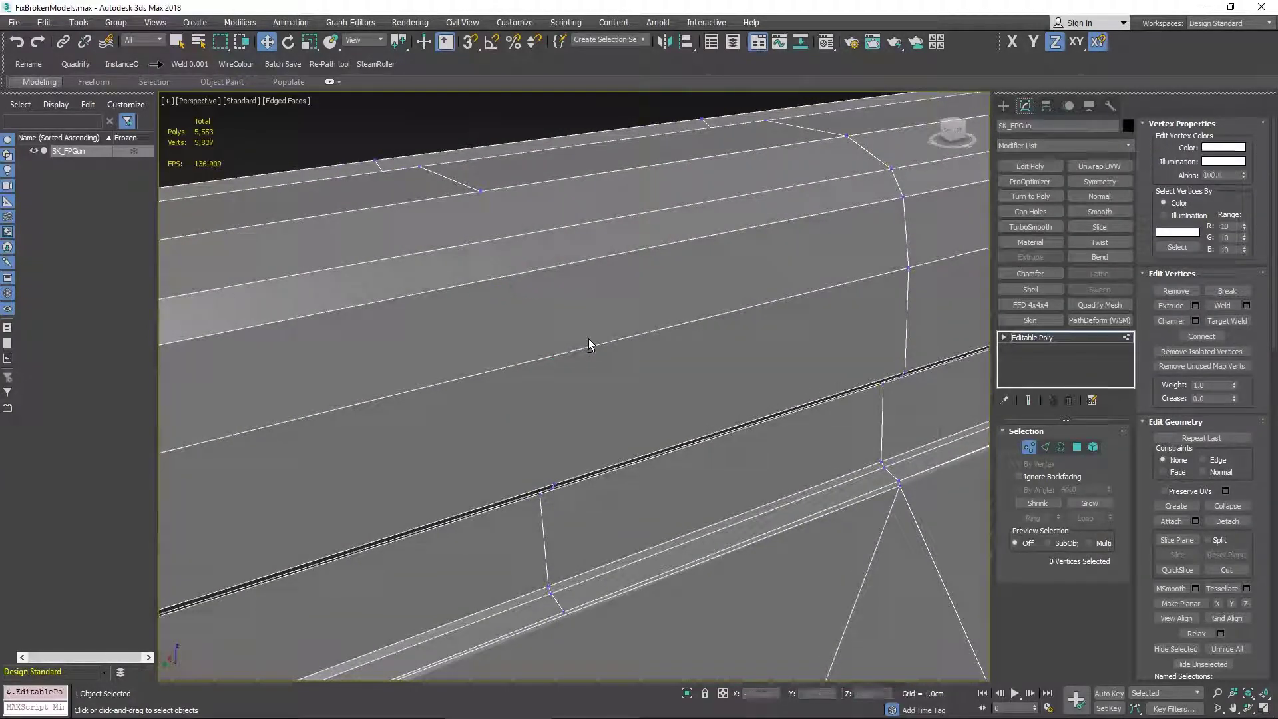
Step: Select the whole redundant edge loop running across the upper stock between its neighbouring loops and remove it
middle_drag(545, 360, 444, 496)
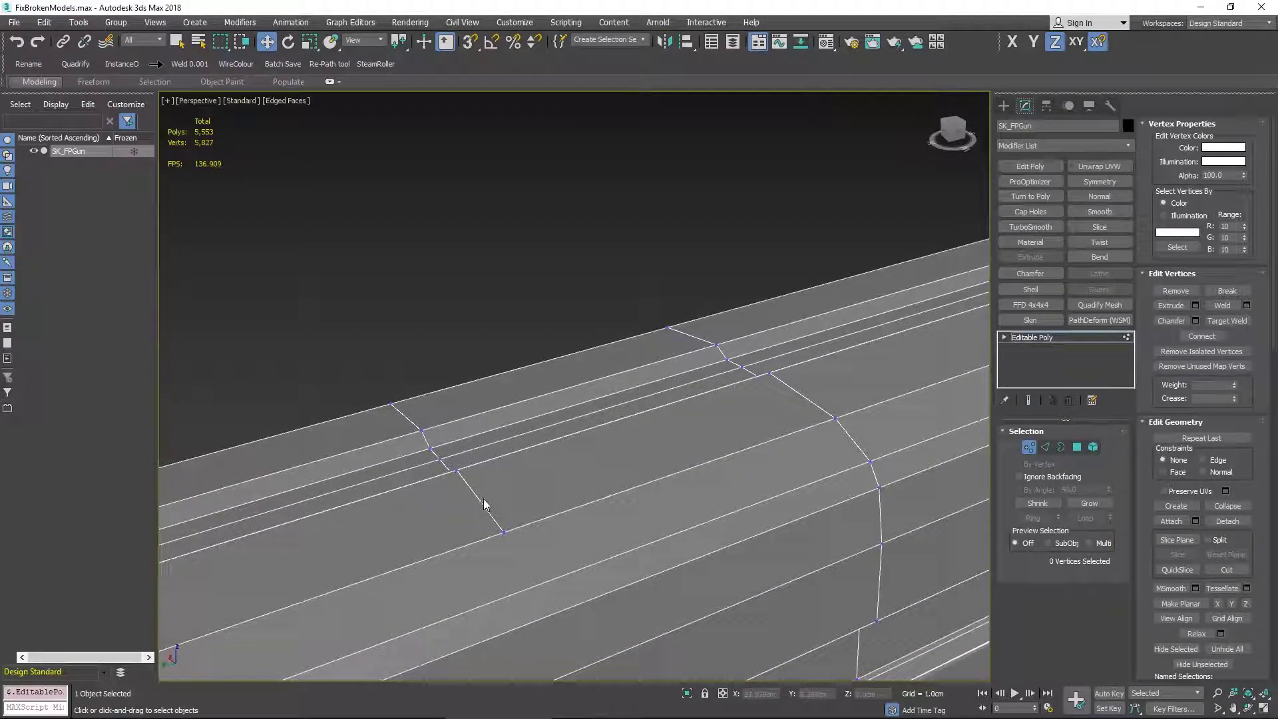
key(2)
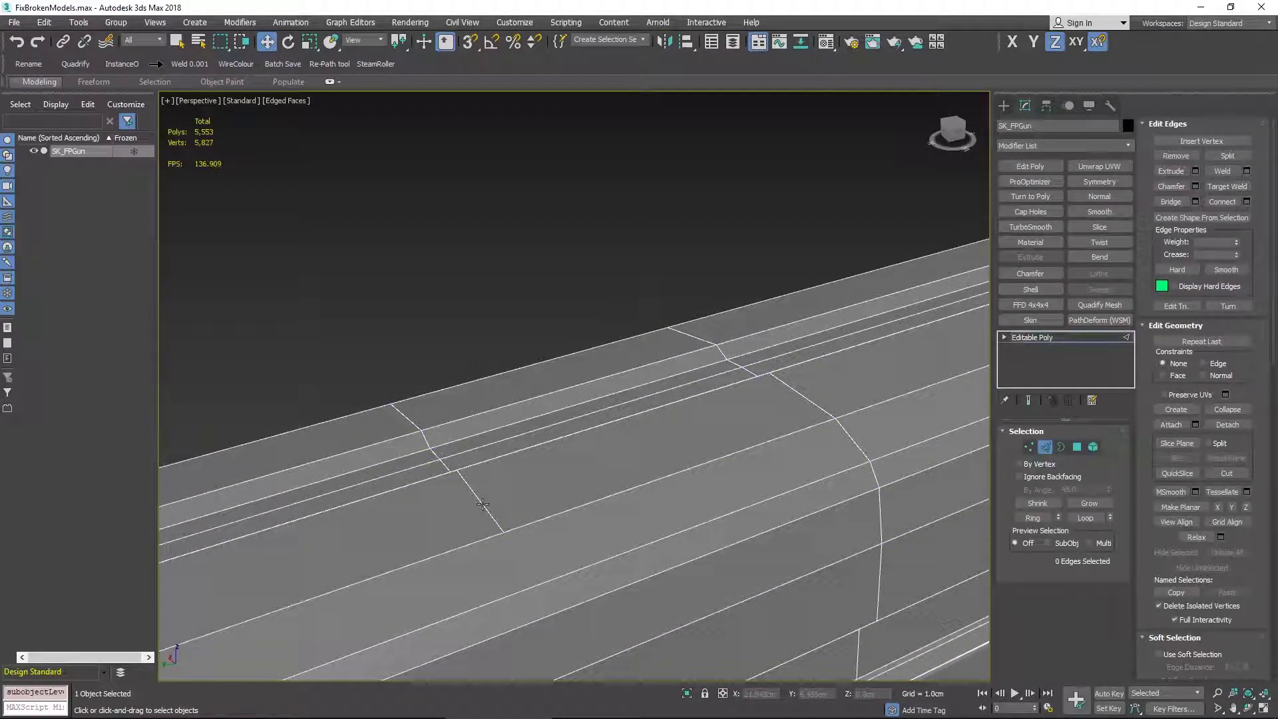
double_click(483, 504)
alt+middle_drag(483, 504, 543, 479)
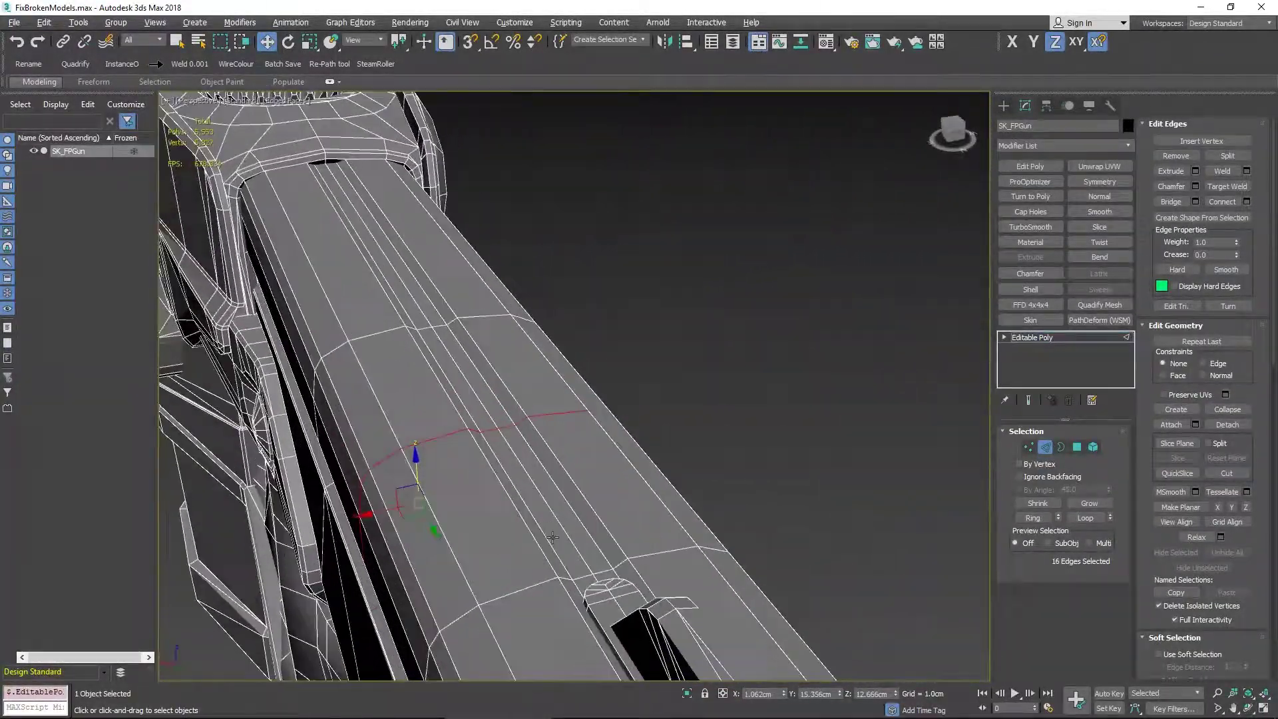
click(554, 416)
ctrl+click(520, 422)
ctrl+click(512, 426)
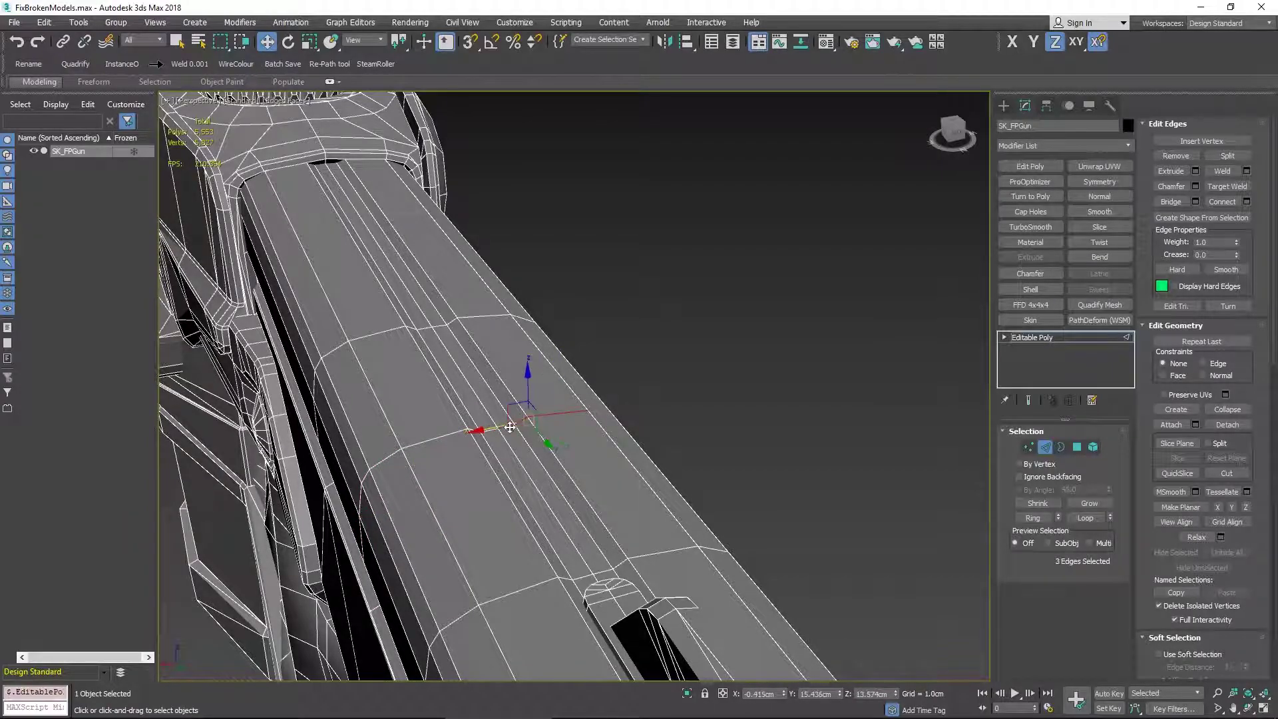
double_click(559, 413)
alt+middle_drag(632, 460, 668, 495)
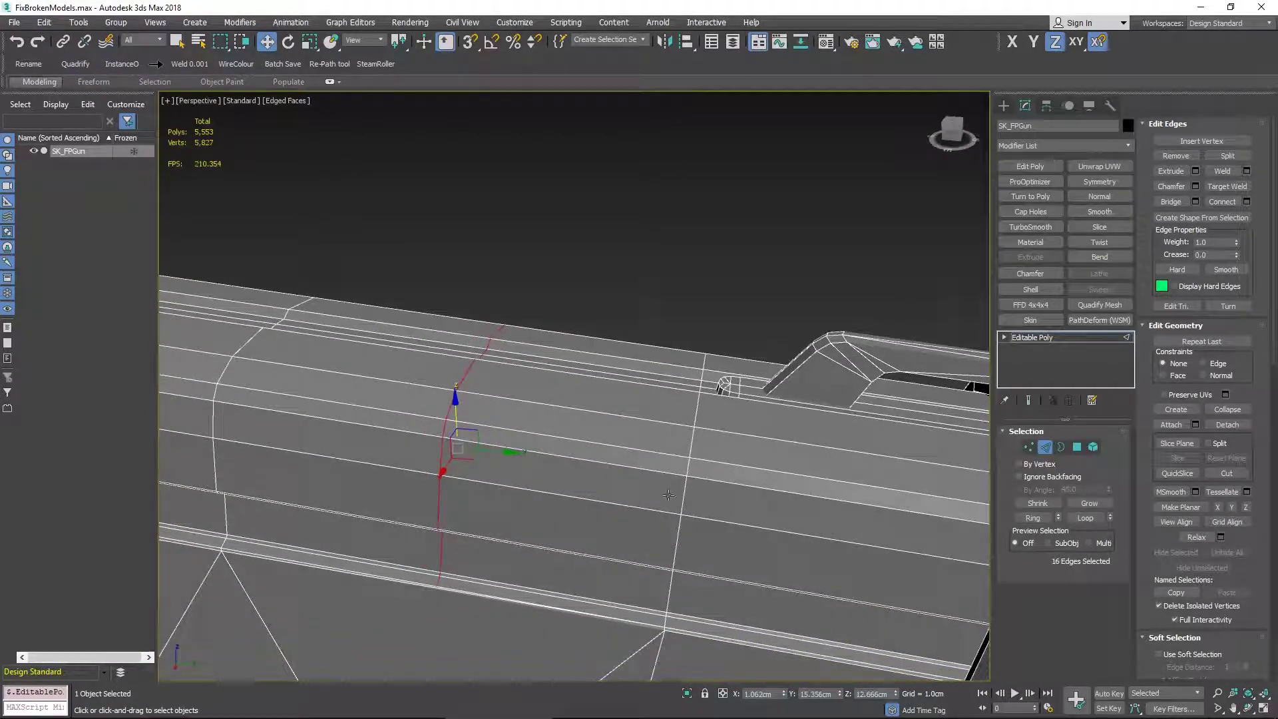
click(1182, 158)
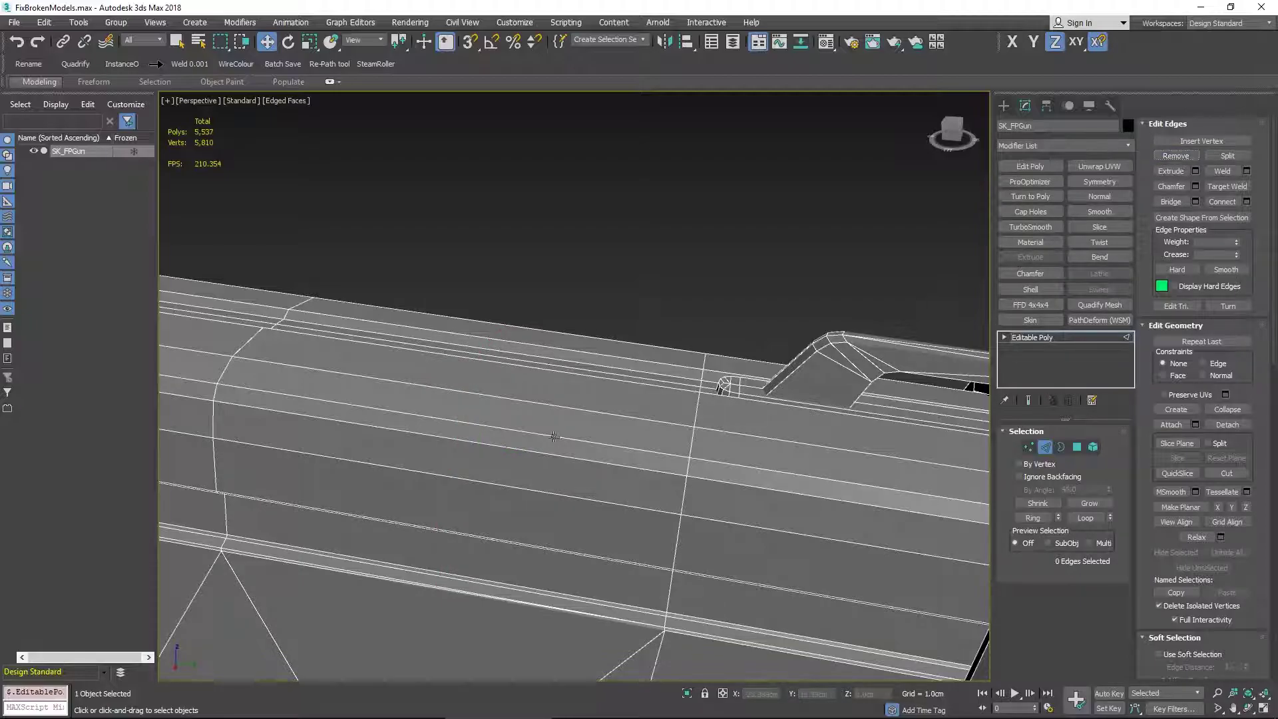
Step: Check the upper stock for leftover vertices in vertex mode, view the whole gun and leave sub-object editing
middle_drag(552, 445, 565, 448)
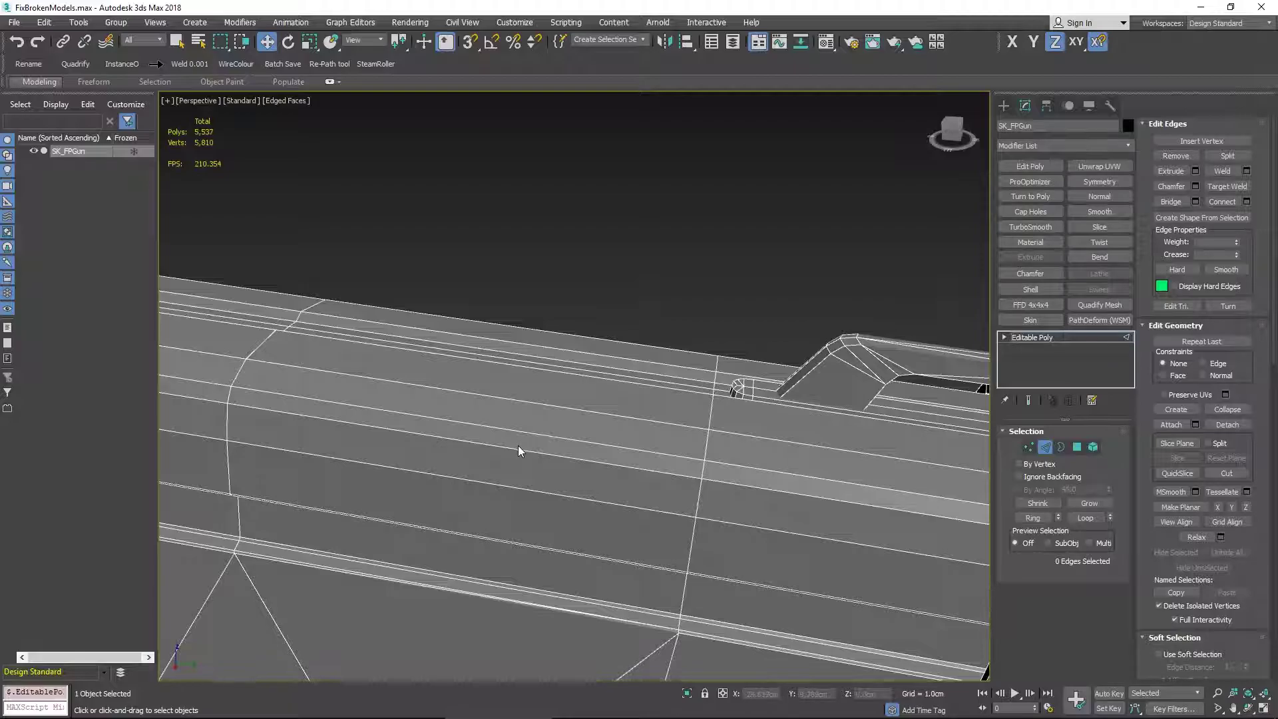
key(1)
middle_drag(502, 472, 753, 395)
scroll(573, 441, down, 4)
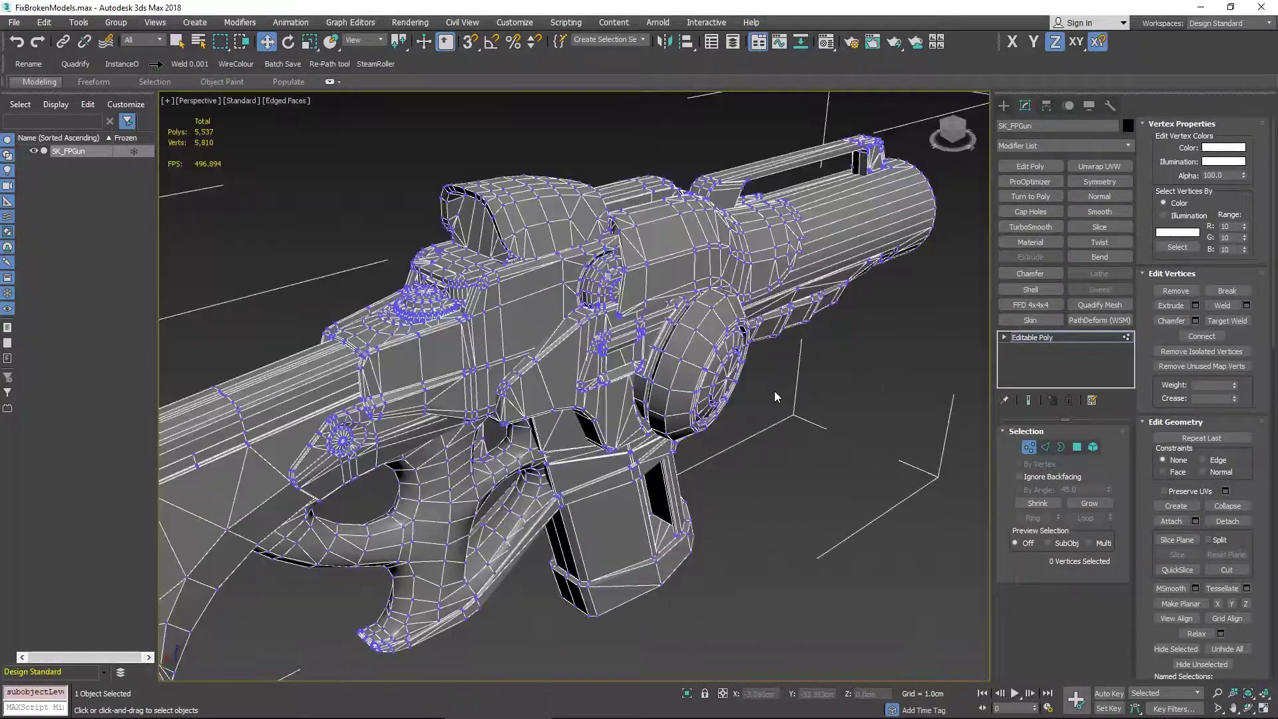
click(1048, 337)
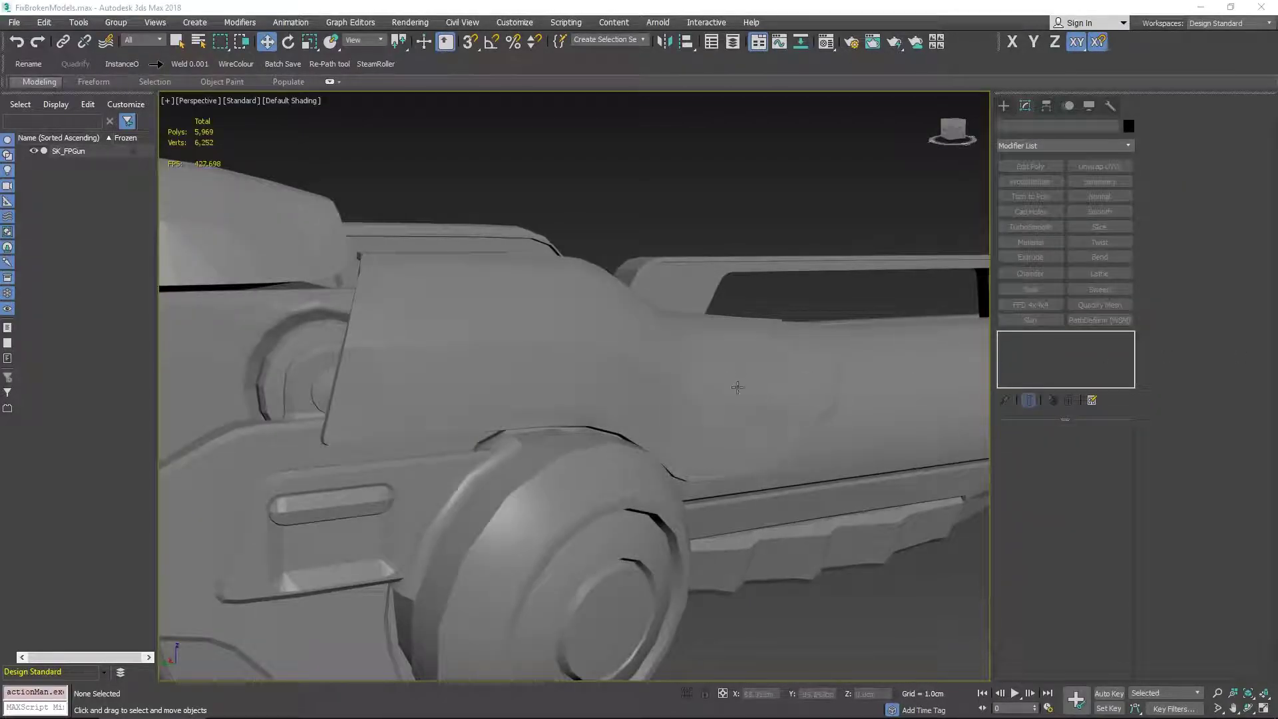
Step: Examine the shading of the curved housing above the round drum from several angles, without edges shown
middle_drag(393, 523, 754, 391)
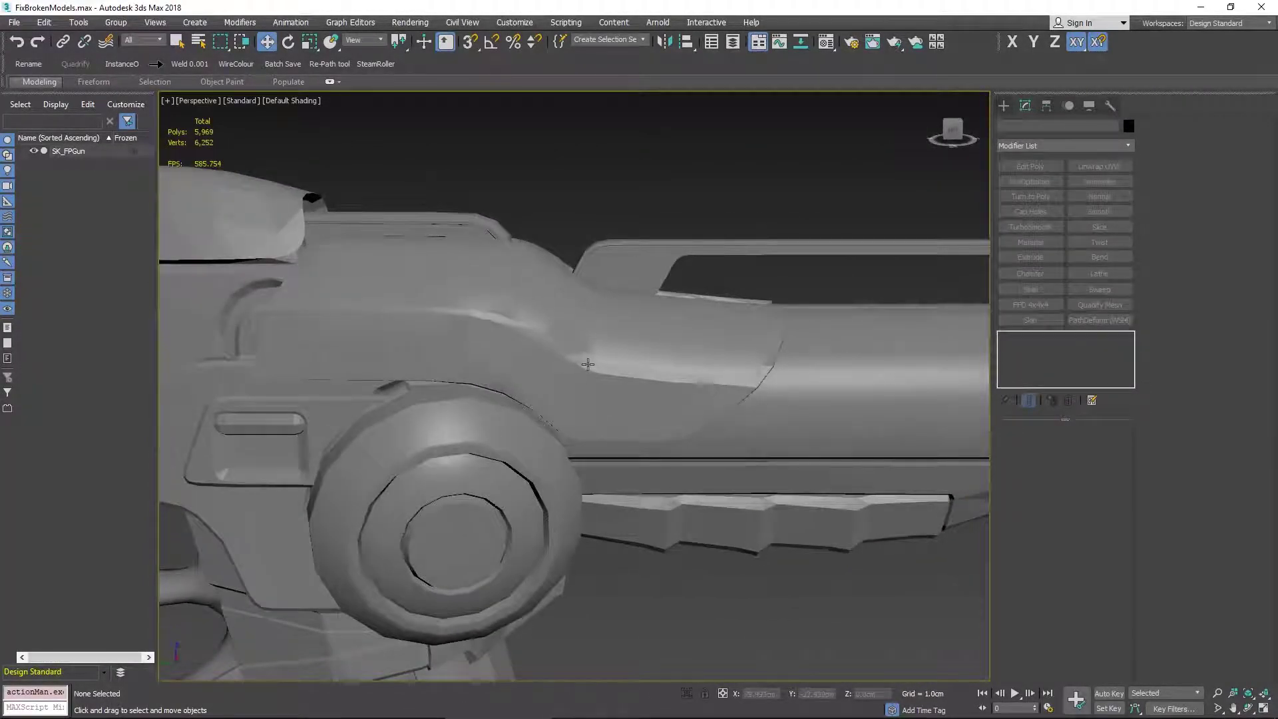
scroll(623, 379, up, 3)
alt+middle_drag(623, 380, 629, 386)
scroll(629, 385, up, 2)
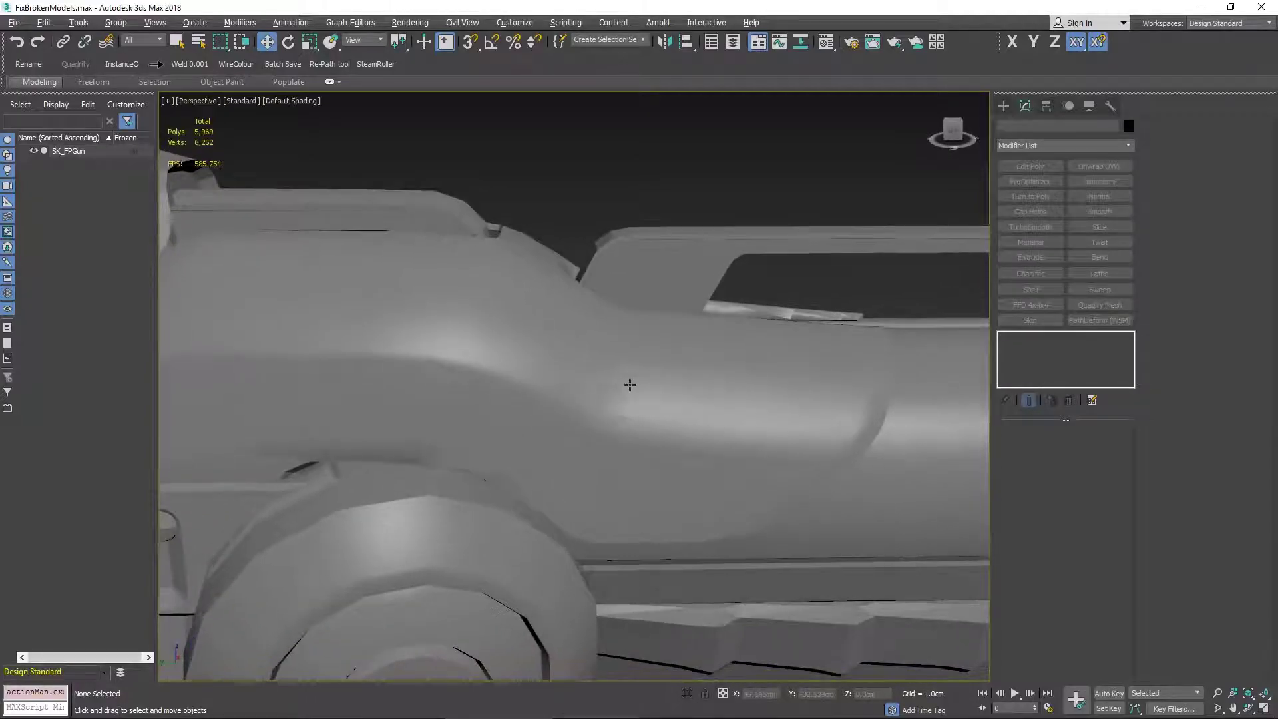
alt+middle_drag(633, 385, 634, 384)
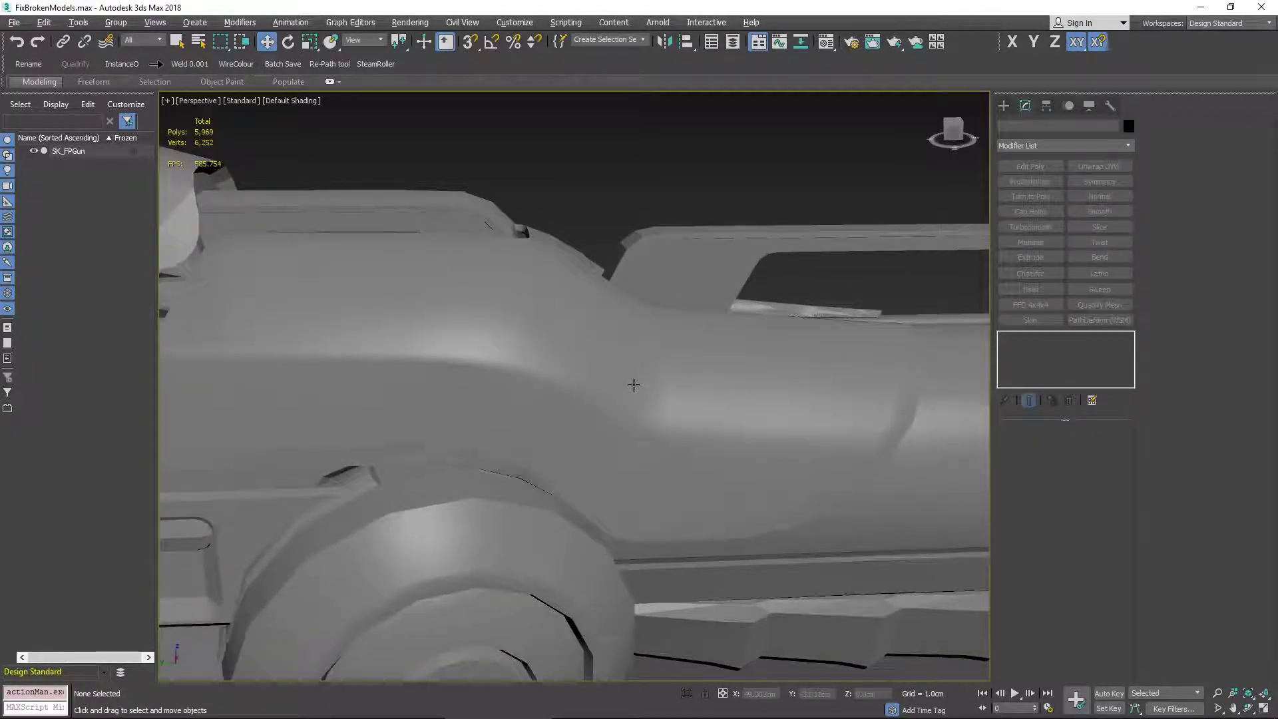
scroll(633, 384, up, 1)
scroll(634, 386, up, 1)
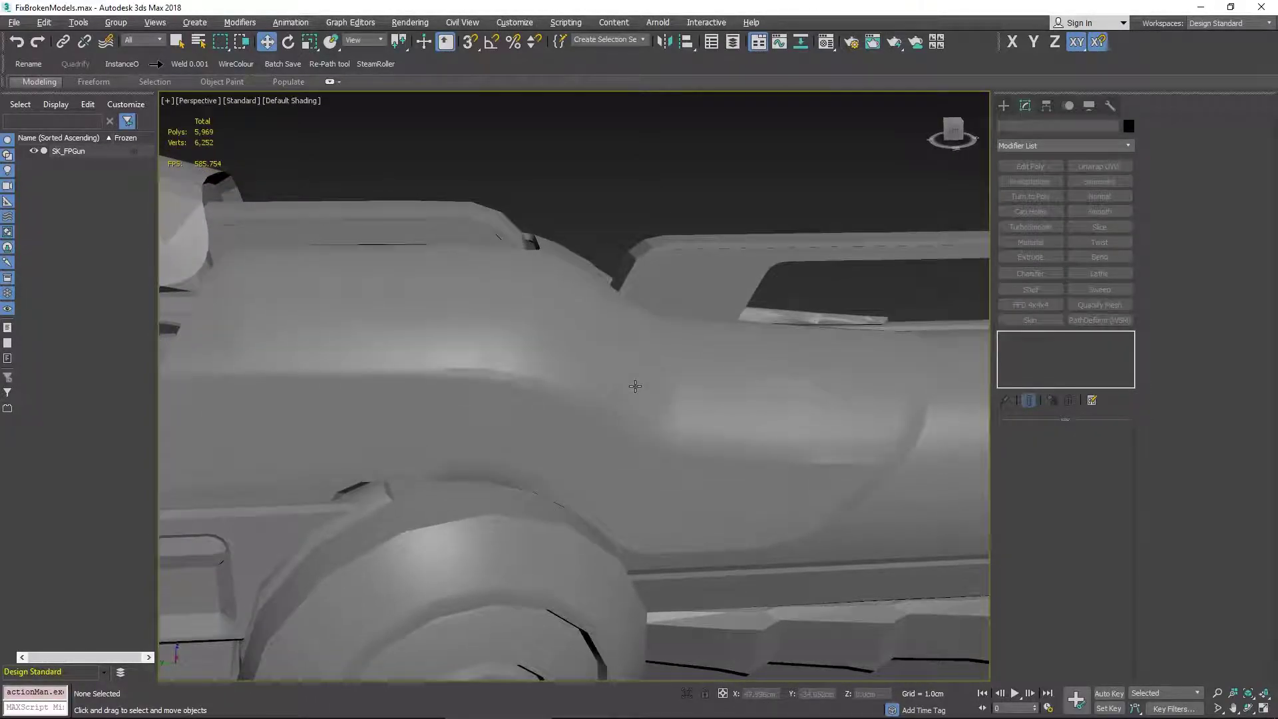
alt+middle_drag(636, 386, 646, 385)
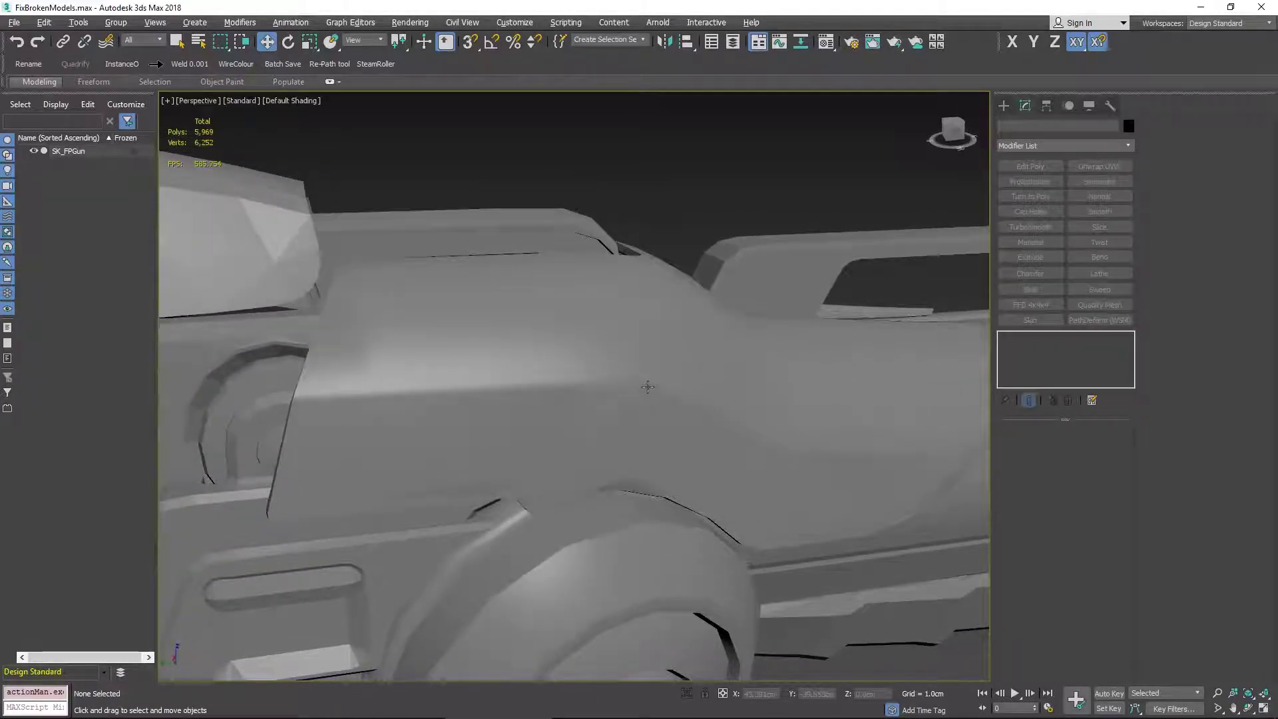
Step: Select the overlapping curved housing element above the drum in the gun mesh and delete it
click(660, 395)
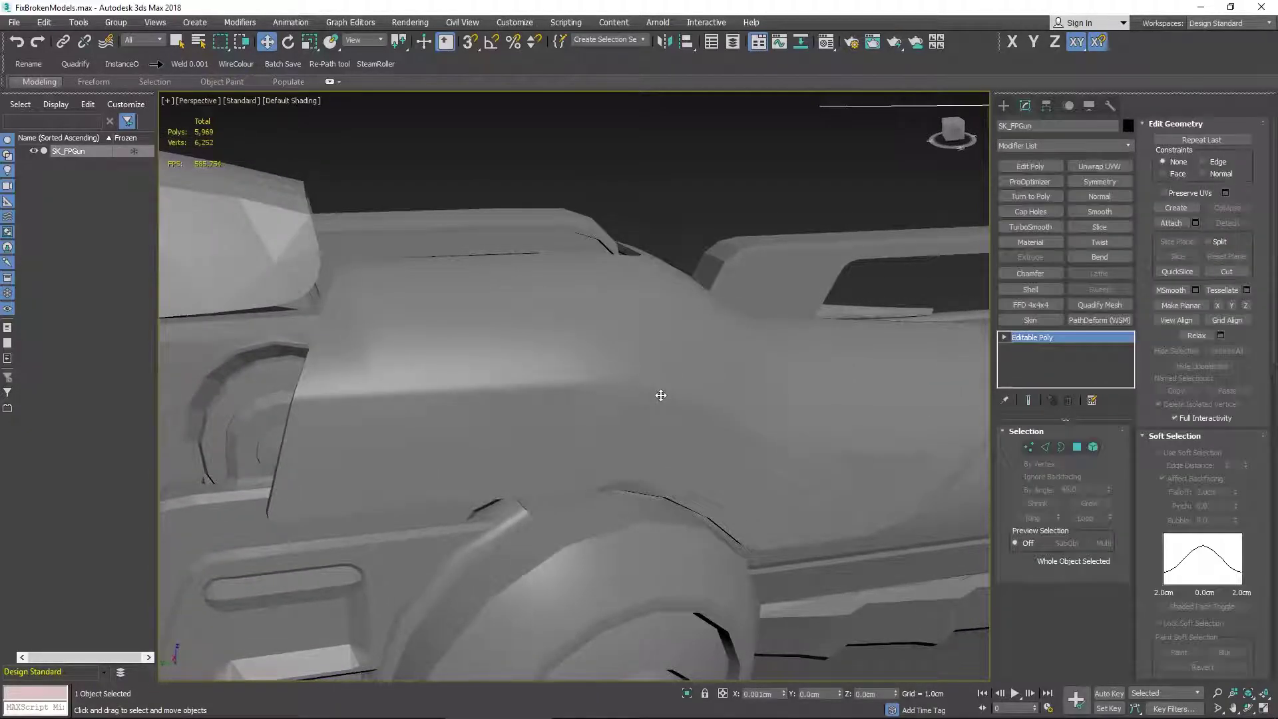
click(1093, 447)
click(828, 446)
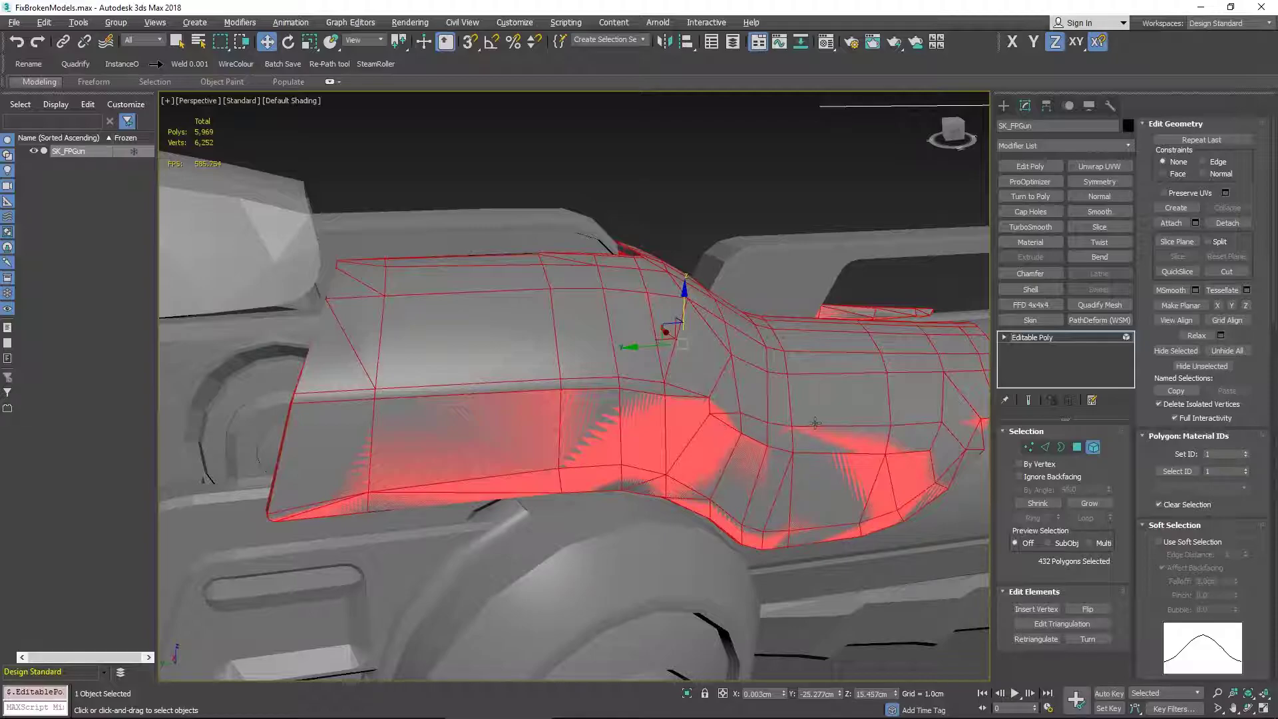
alt+middle_drag(815, 423, 775, 416)
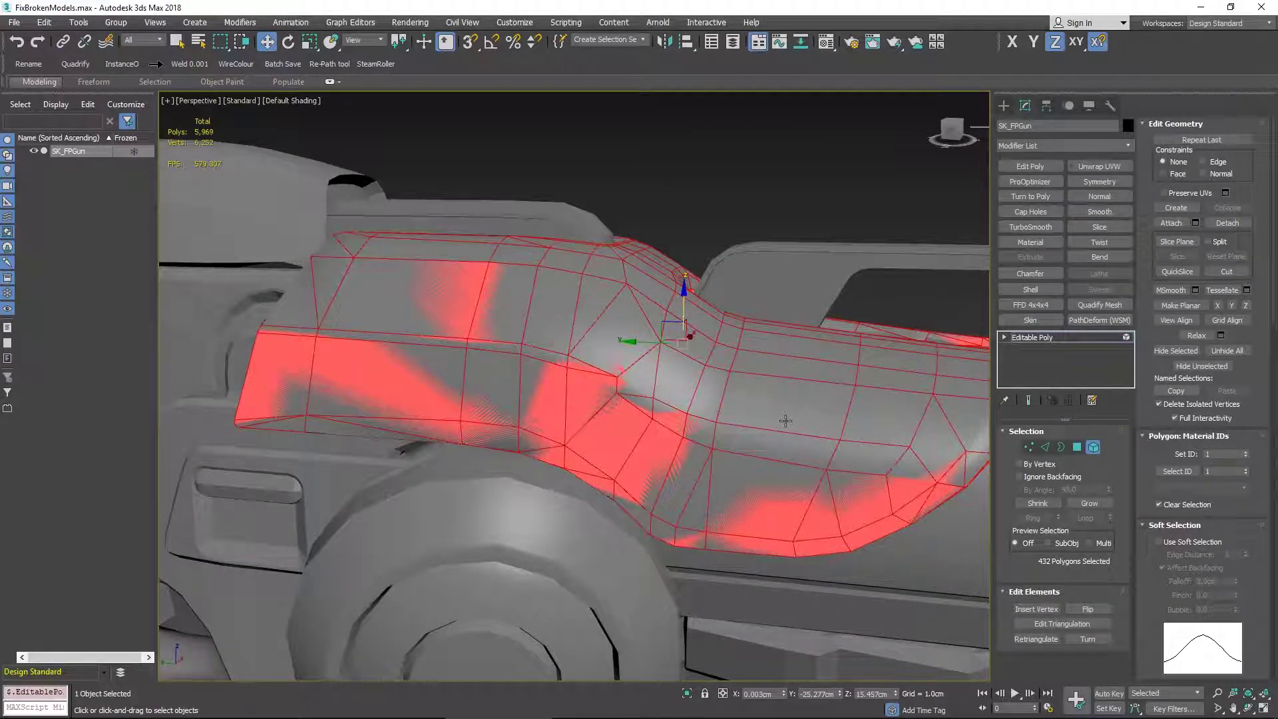
key(Delete)
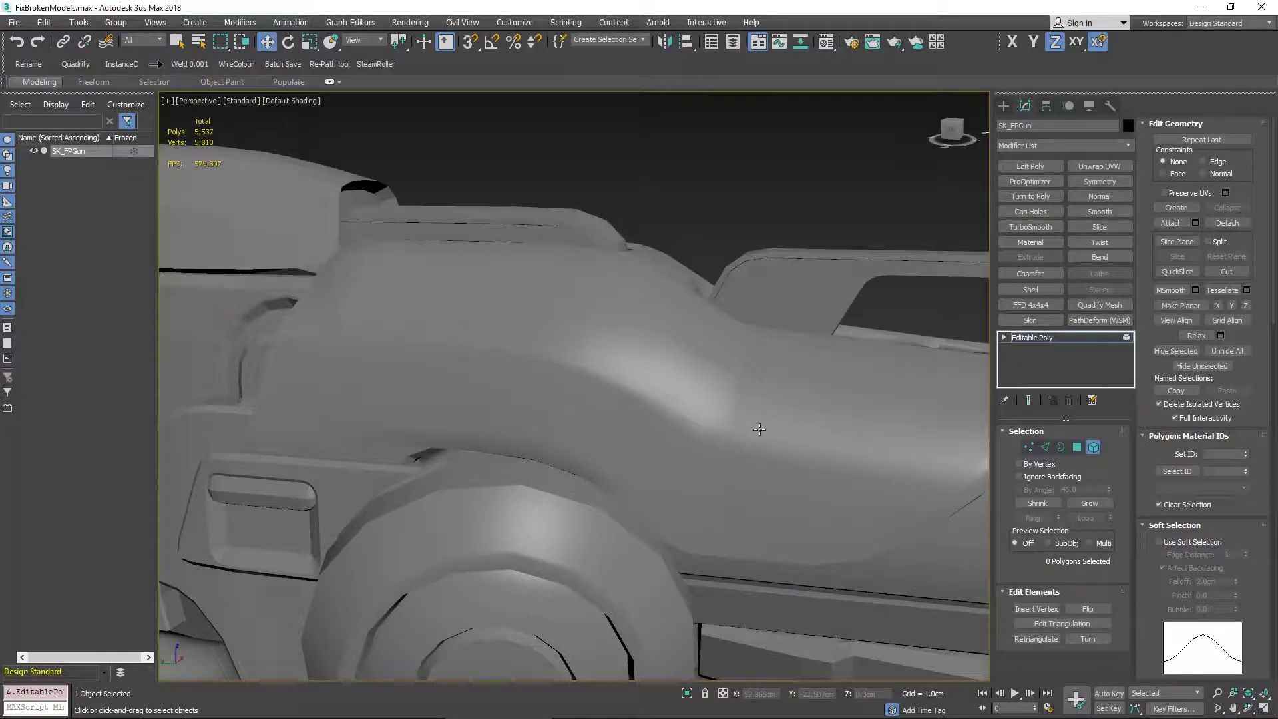
Step: Show edged faces and connect the two unjoined vertices along the lower side of the curved housing's crease
key(F4)
alt+middle_drag(705, 415, 703, 423)
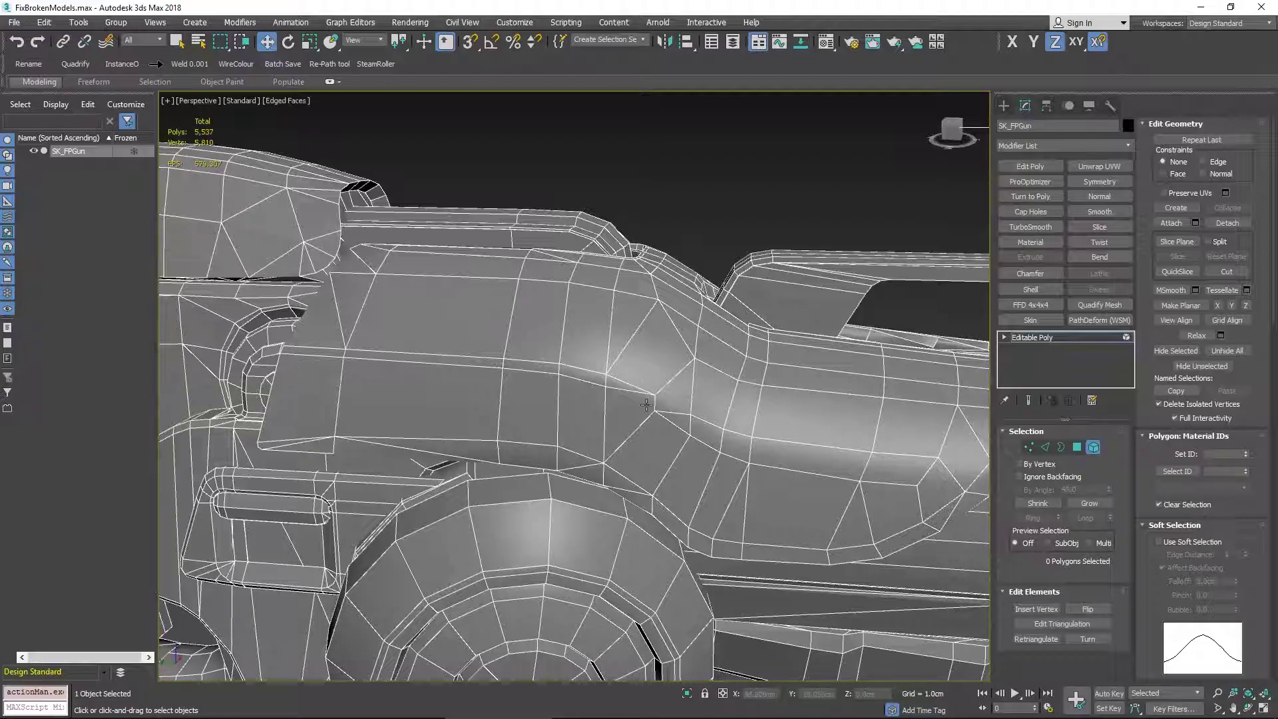
scroll(646, 404, up, 3)
alt+middle_drag(694, 398, 678, 424)
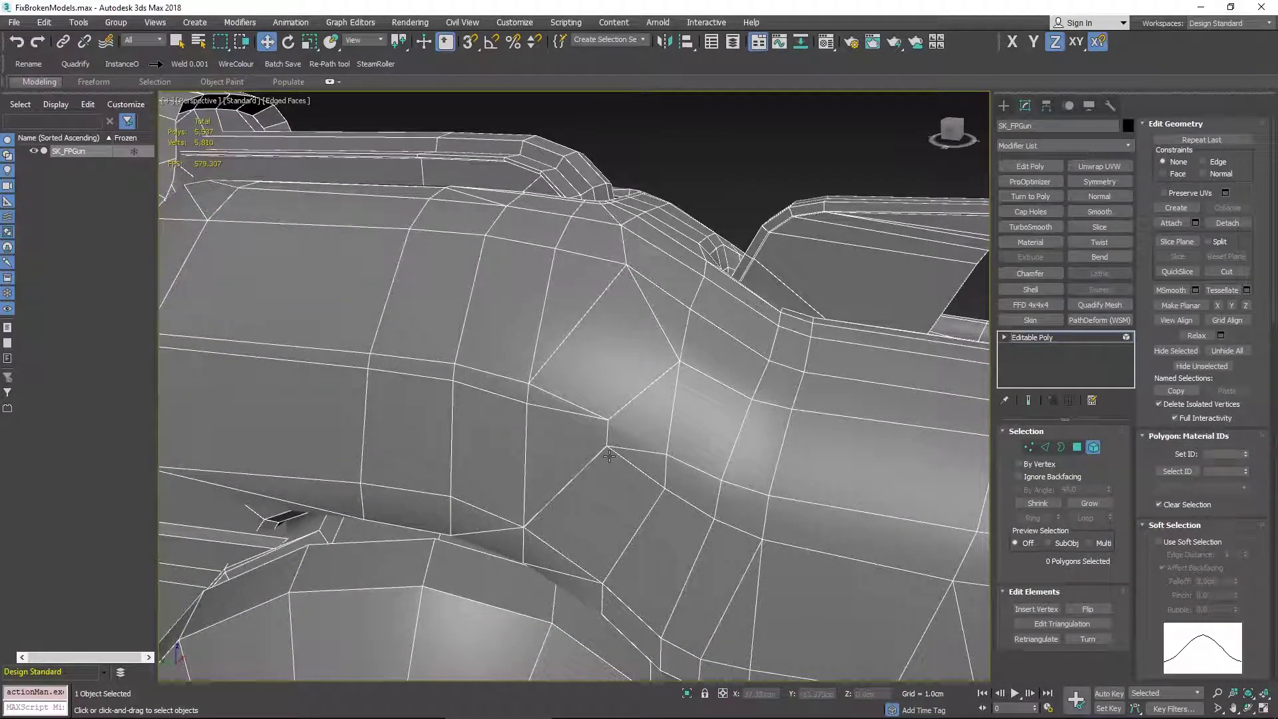
key(1)
click(527, 402)
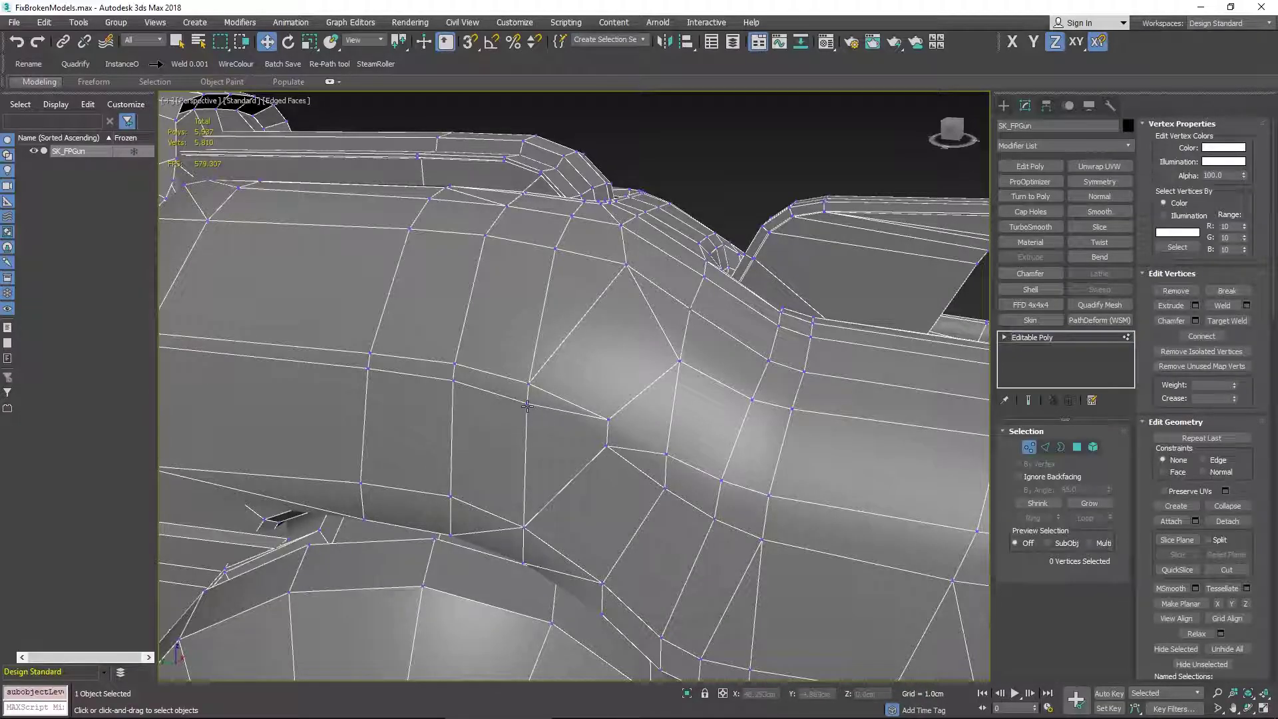
ctrl+click(608, 446)
right_click(607, 446)
click(583, 497)
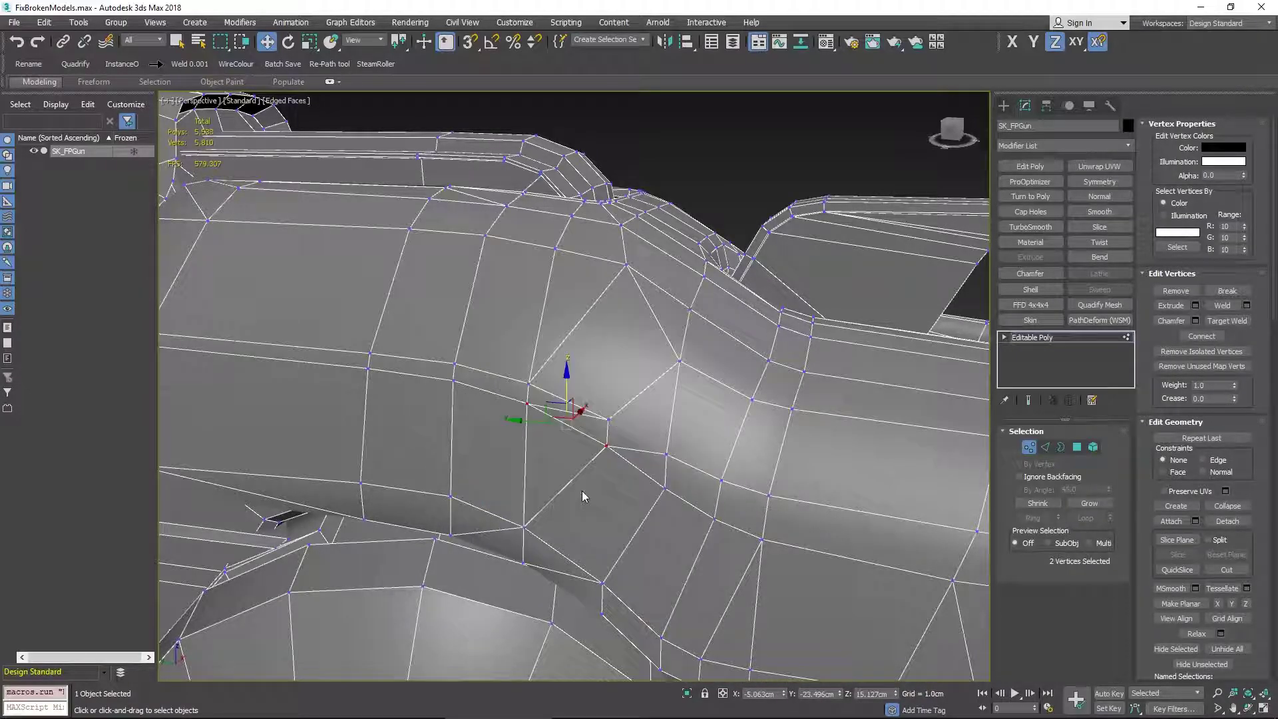
Step: Connect the crease's upper corner vertex to the next vertex towards the barrel, leave vertex editing and deselect the gun
click(608, 420)
ctrl+click(662, 456)
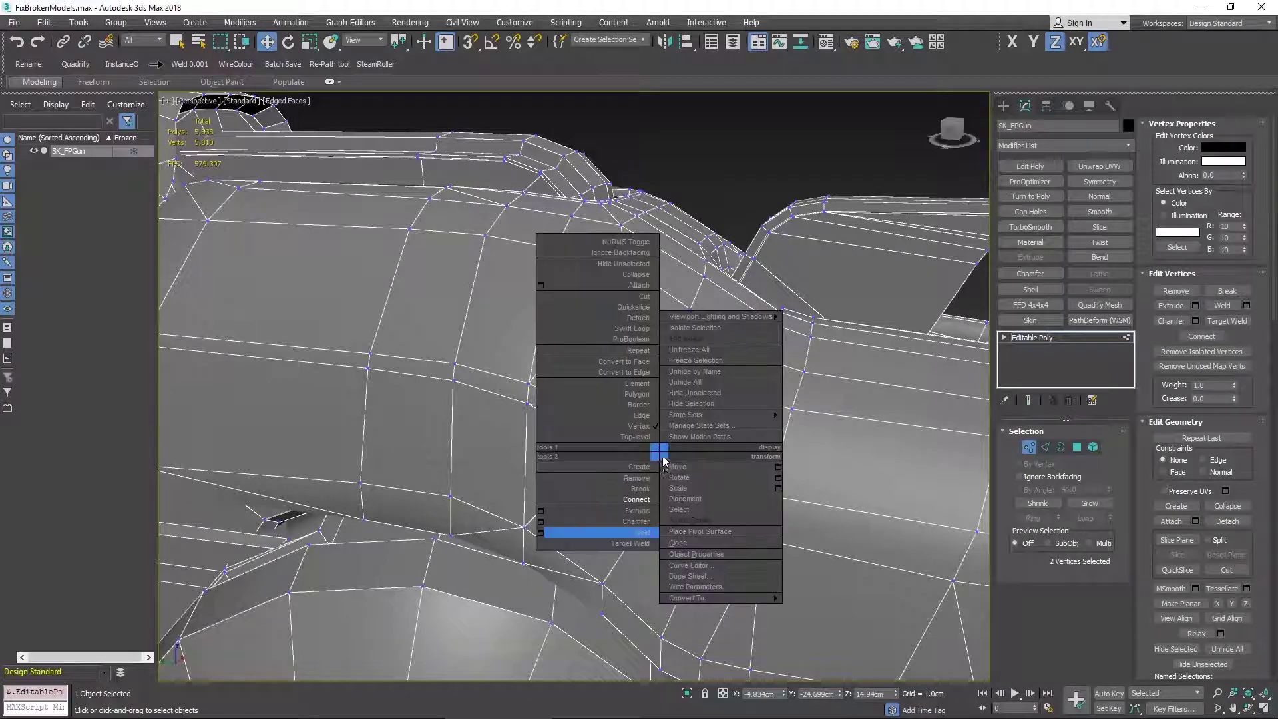
right_click(662, 456)
click(646, 523)
middle_drag(725, 474, 701, 459)
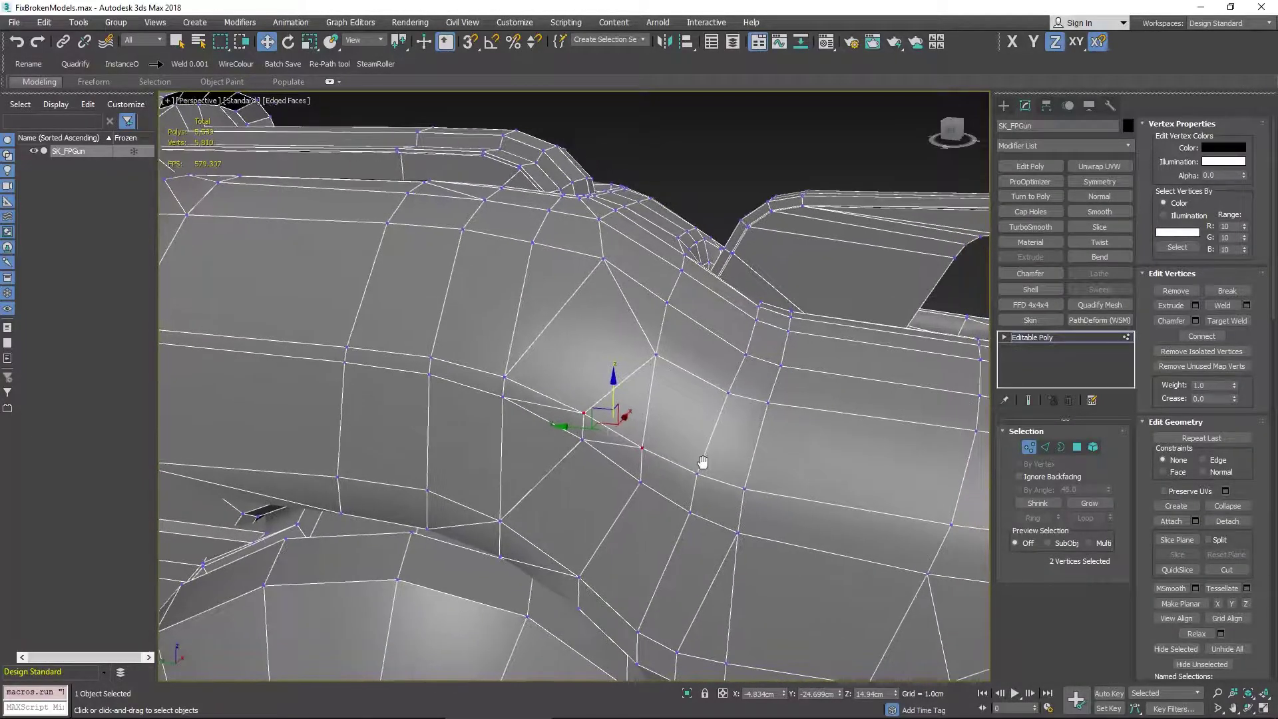
click(1024, 338)
scroll(737, 182, down, 3)
click(736, 183)
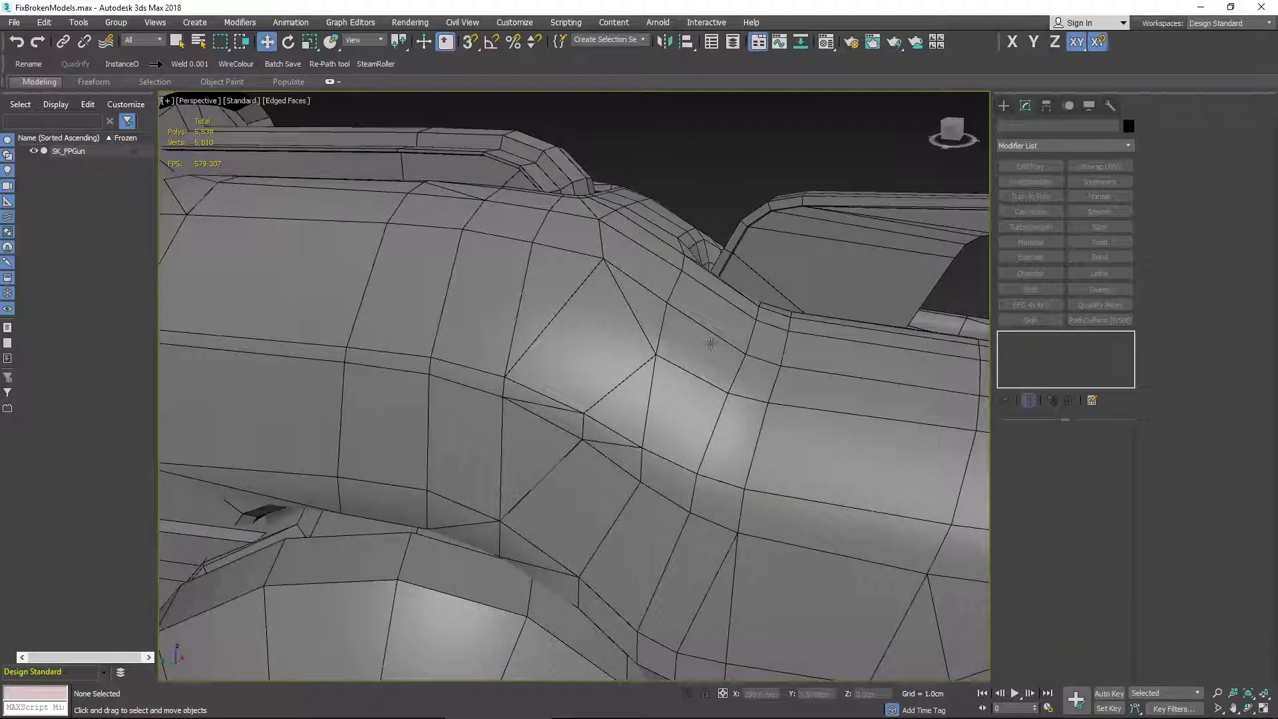
Step: Connect the inner-ring vertex to the matching outer-ring vertex where the radial edge is missing on the round drum's face
scroll(712, 369, down, 4)
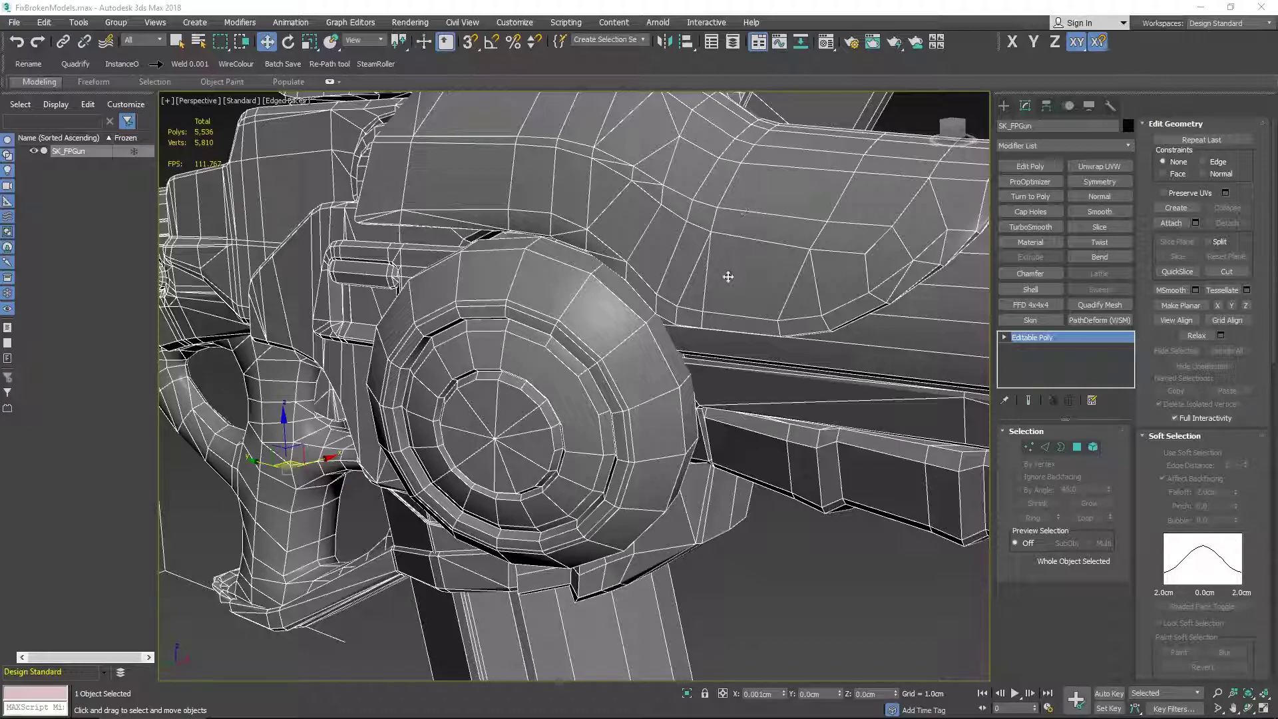
alt+middle_drag(728, 277, 739, 305)
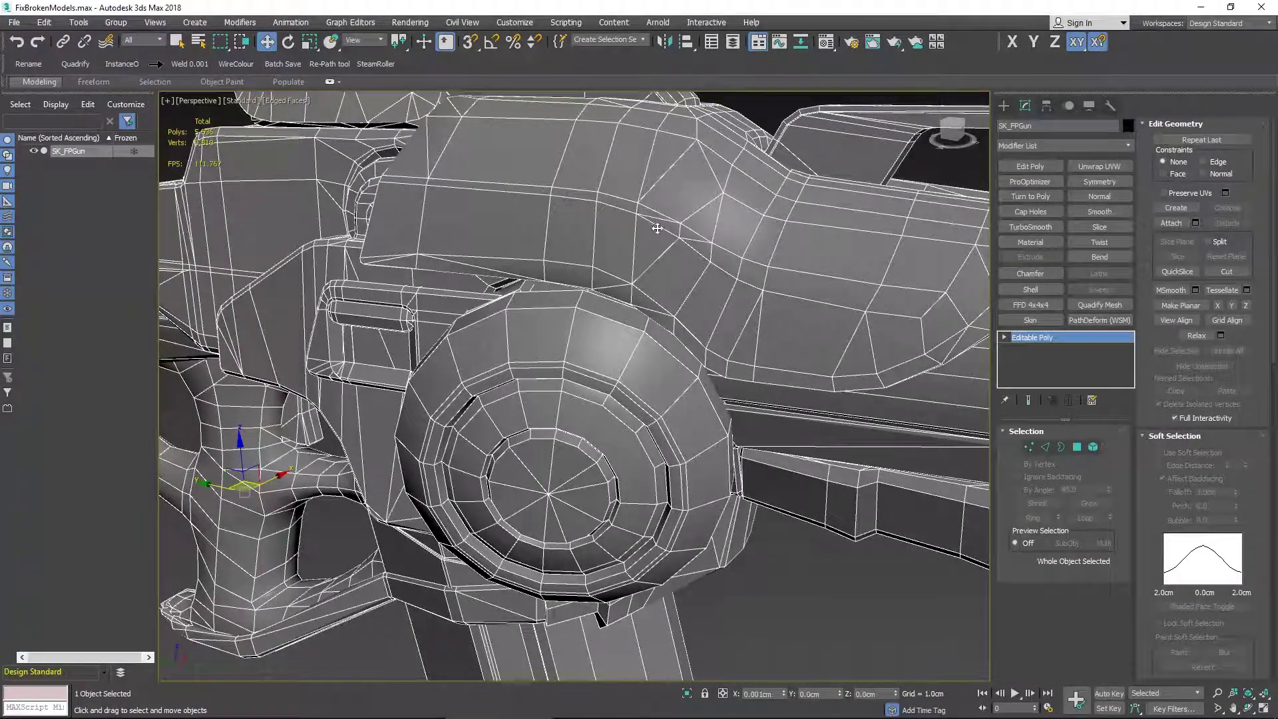
scroll(682, 230, up, 3)
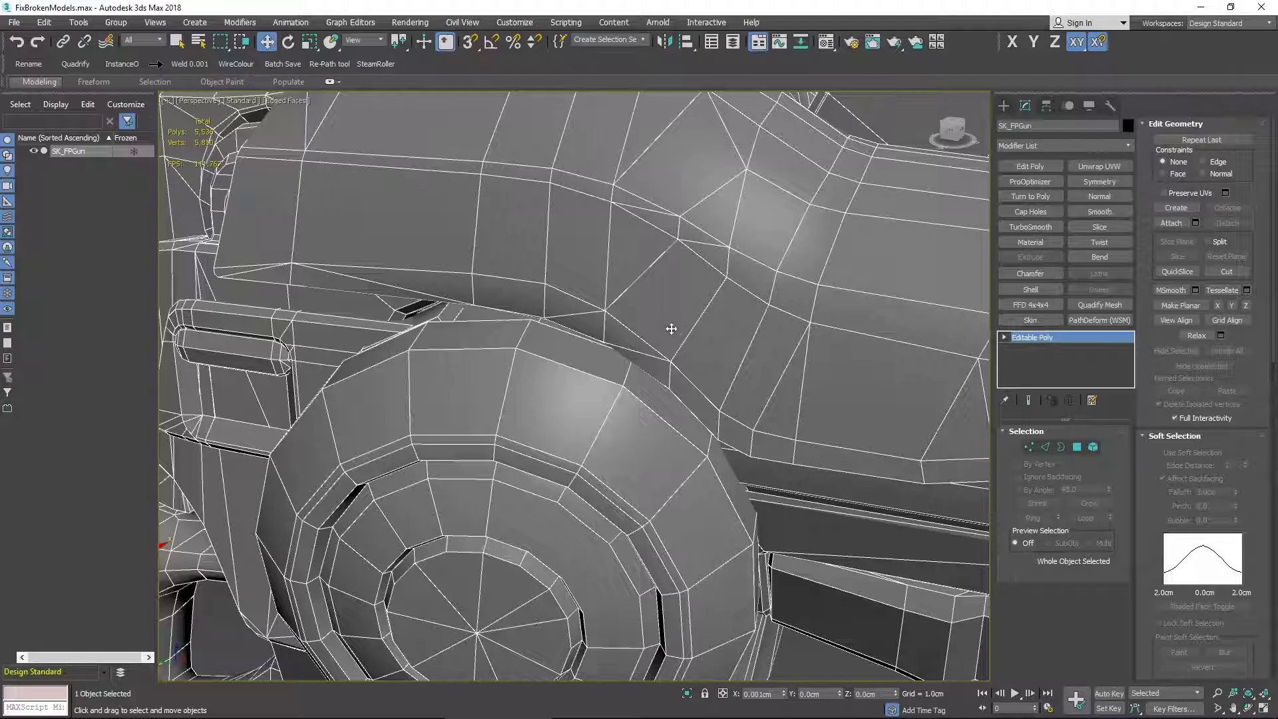
scroll(661, 365, up, 2)
middle_drag(631, 435, 627, 309)
alt+middle_drag(586, 443, 608, 422)
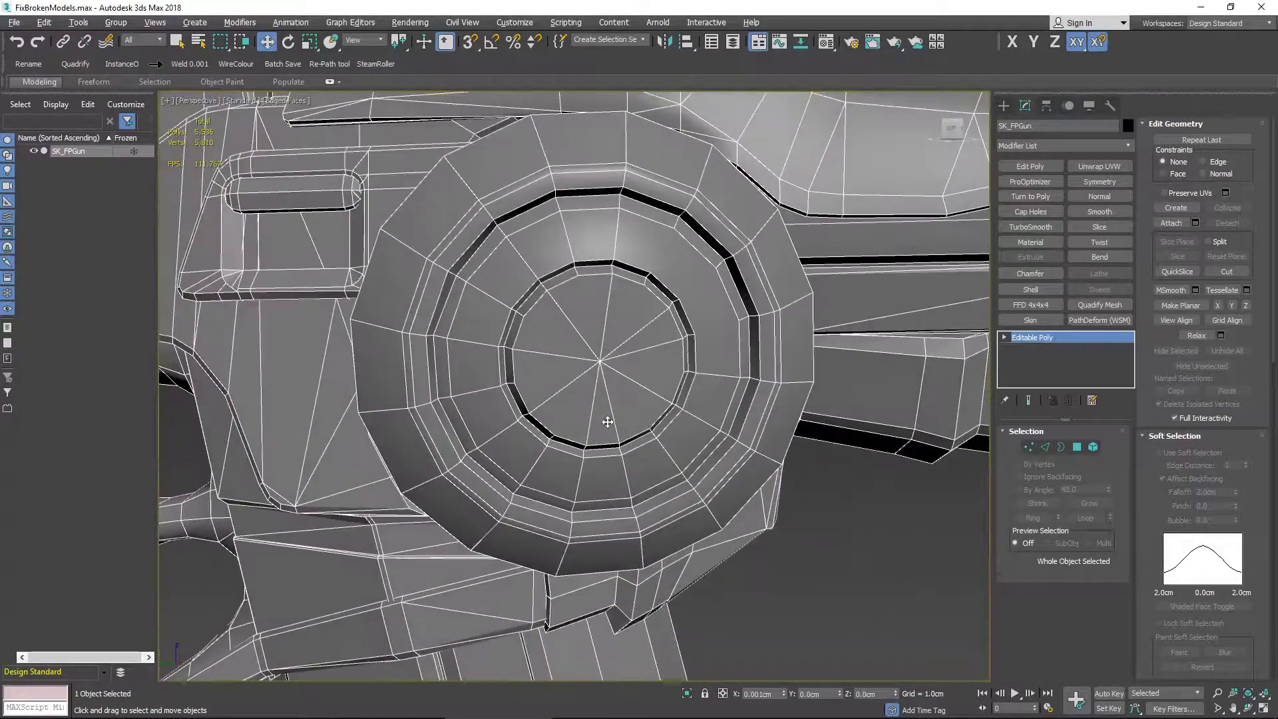
scroll(671, 286, up, 3)
middle_drag(670, 274, 605, 323)
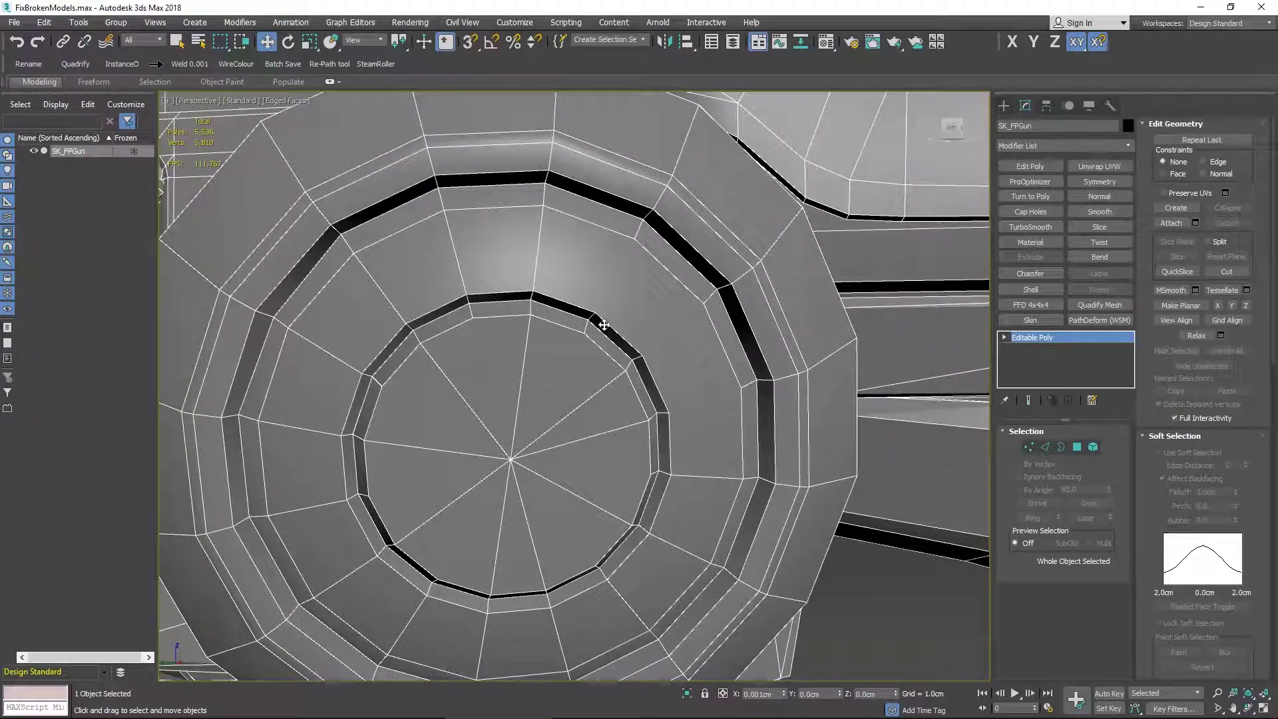
key(1)
click(596, 315)
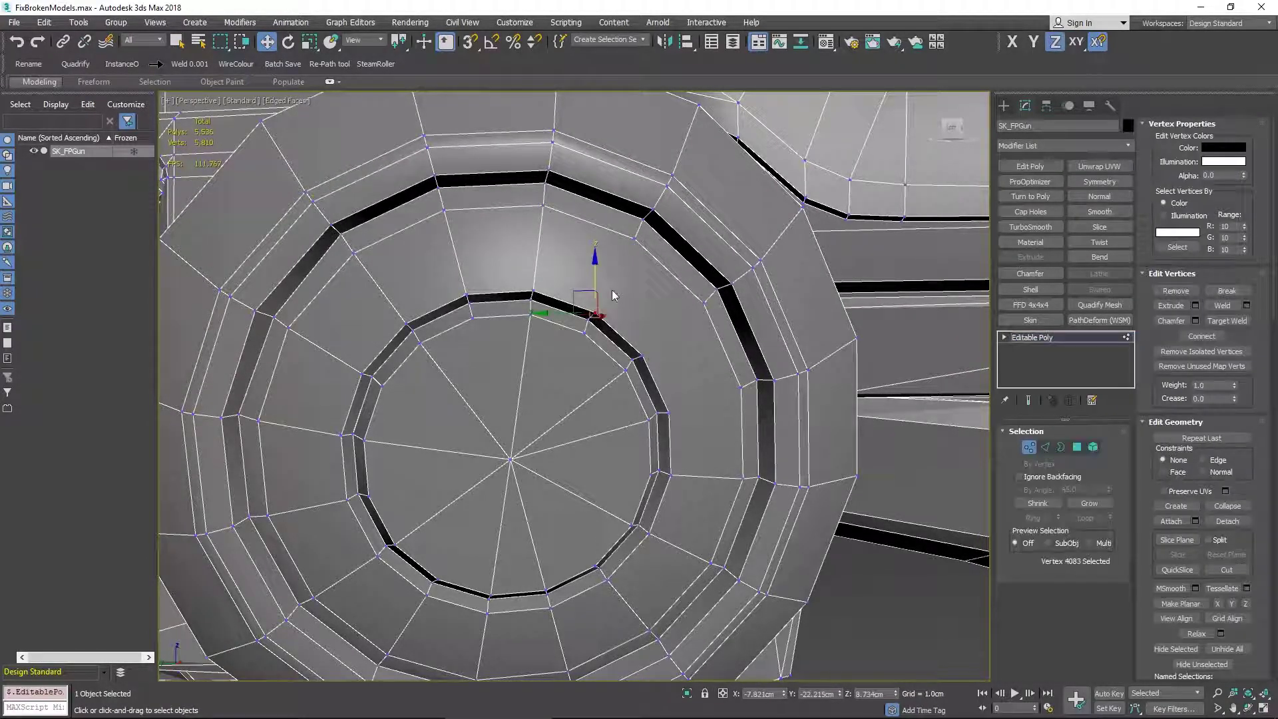
ctrl+click(633, 239)
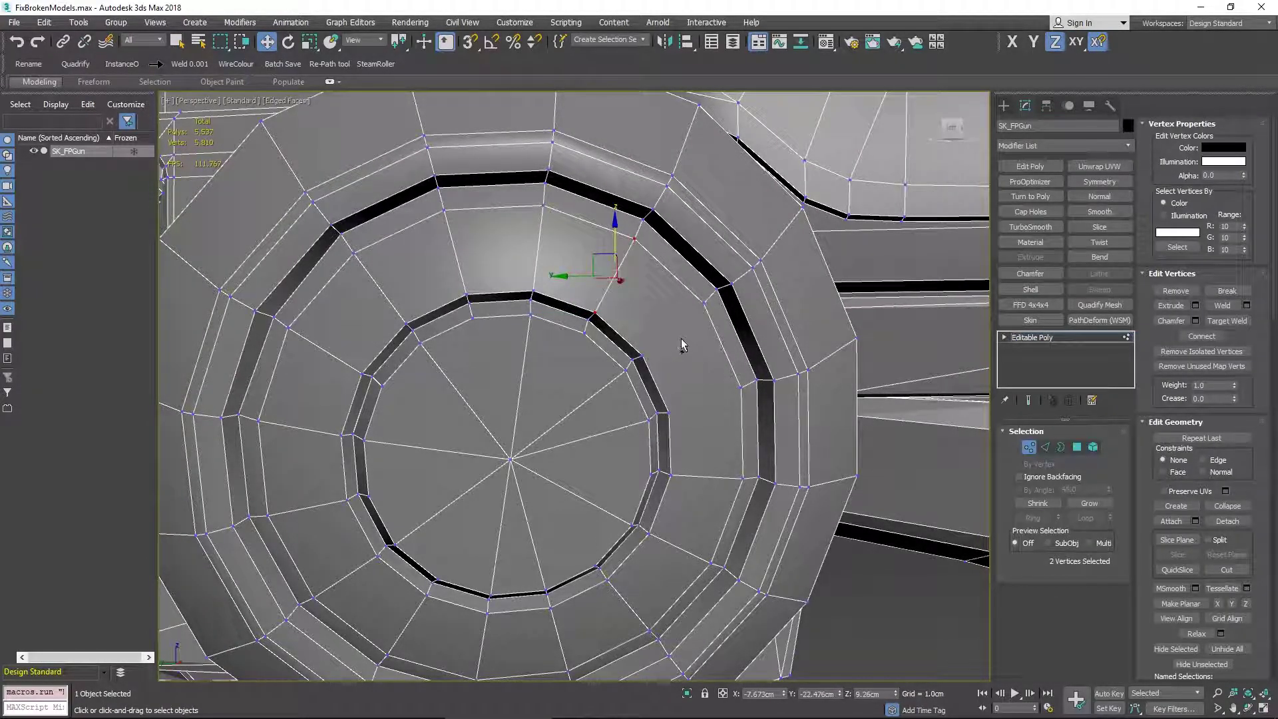
Step: Leave vertex editing and add a Turn to Poly modifier to the gun, limiting the polygon size to 4
click(1038, 338)
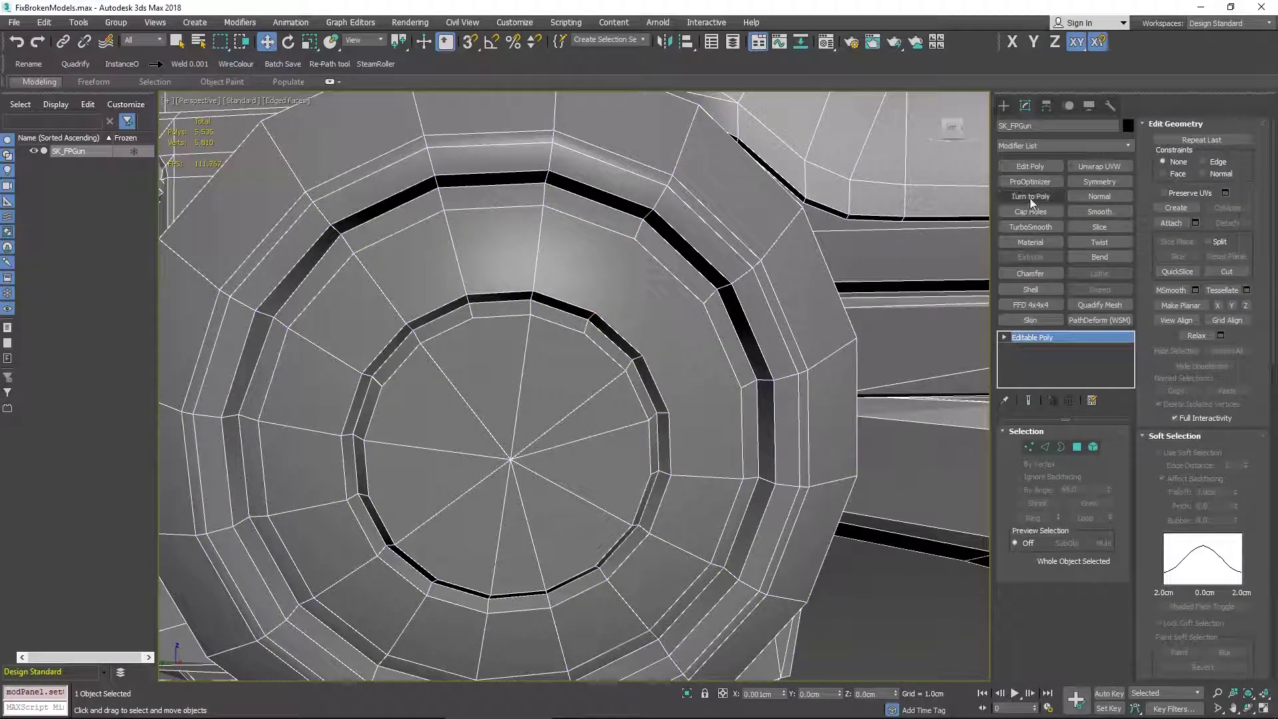
click(1074, 146)
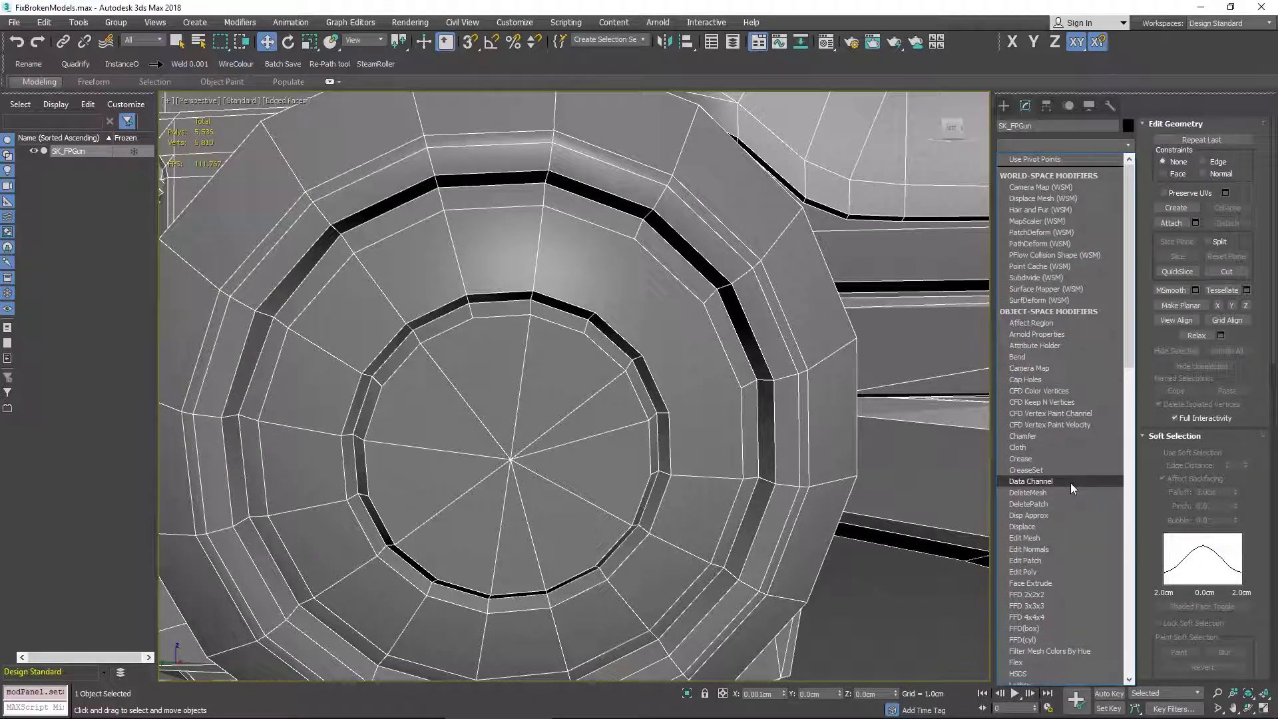
scroll(1071, 482, down, 2)
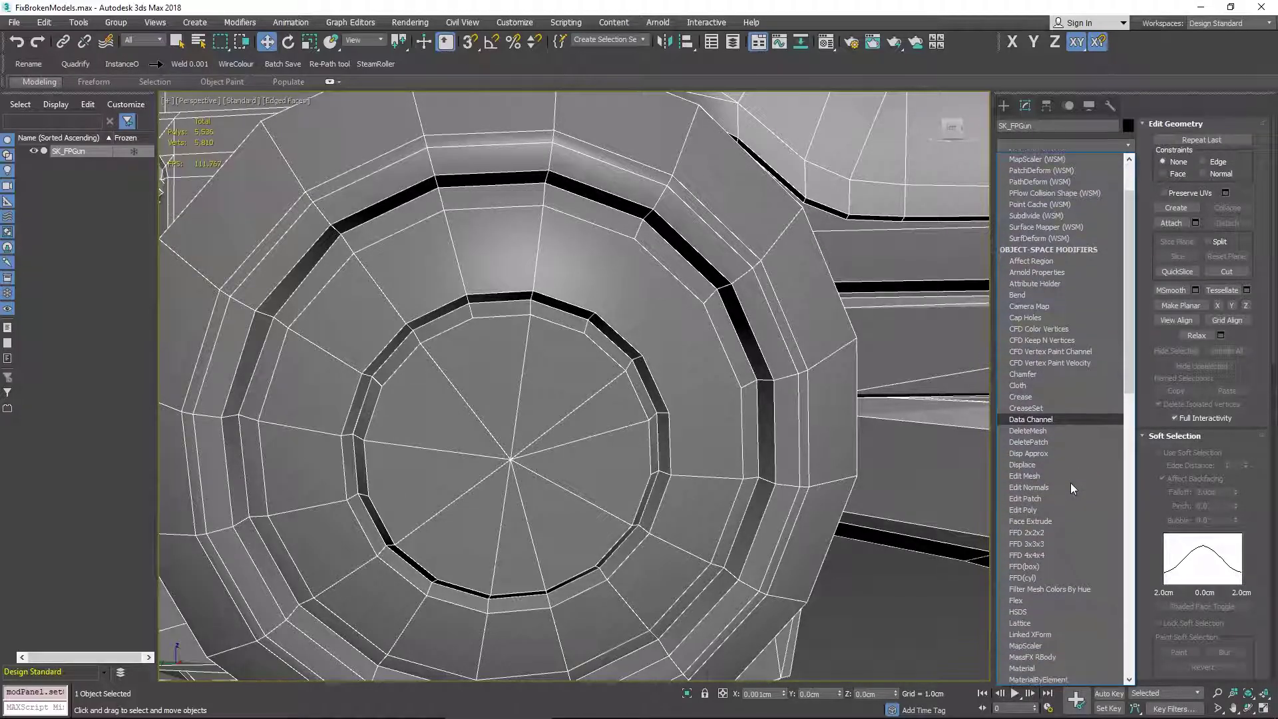
scroll(1070, 482, down, 3)
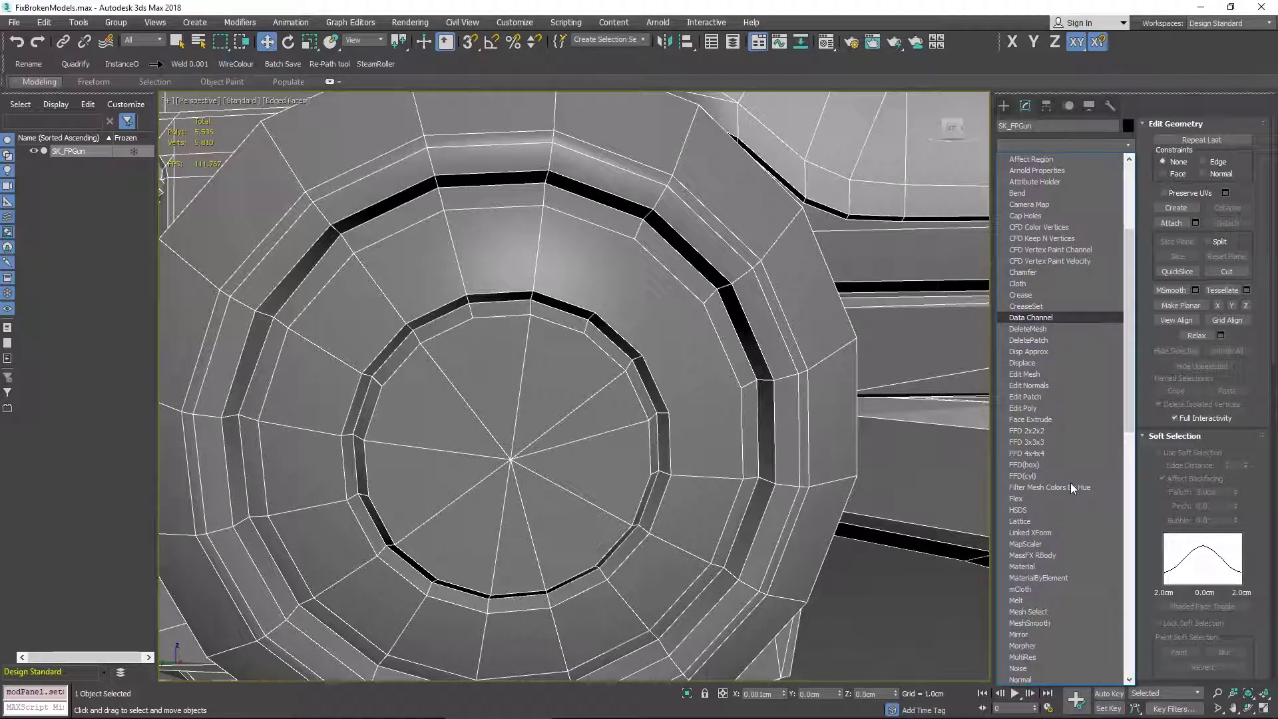
key(t)
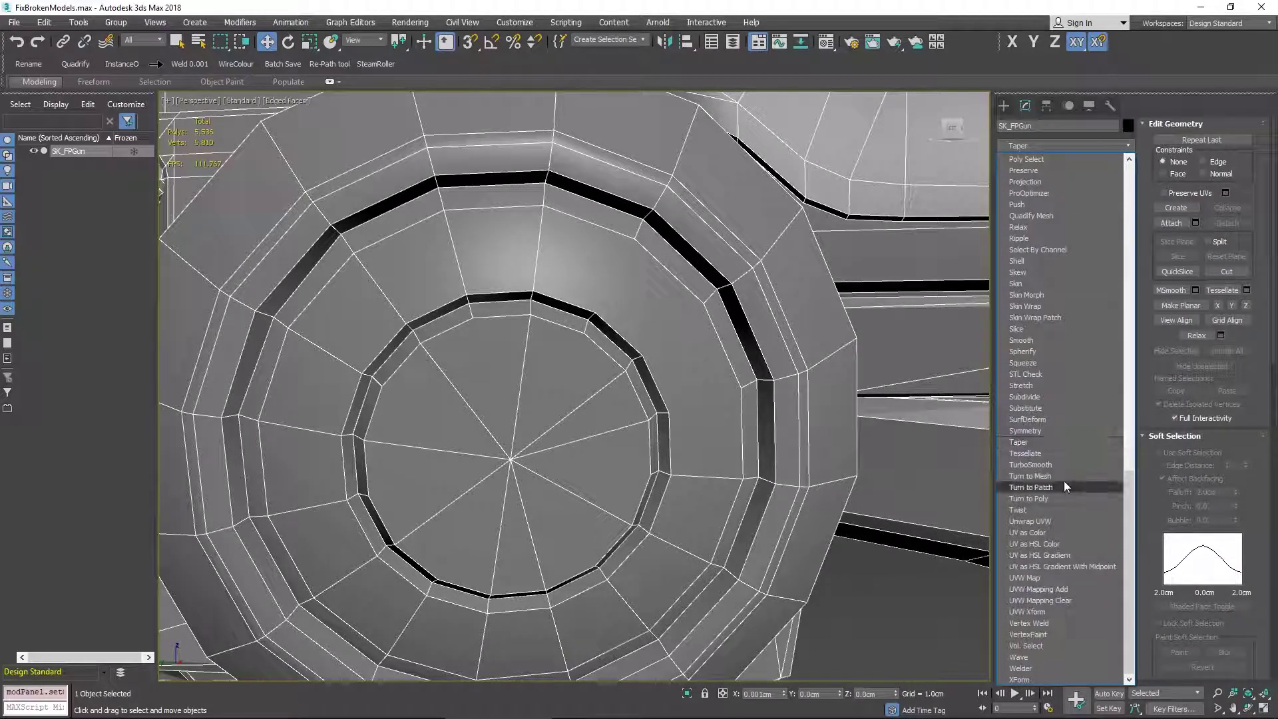
click(1042, 496)
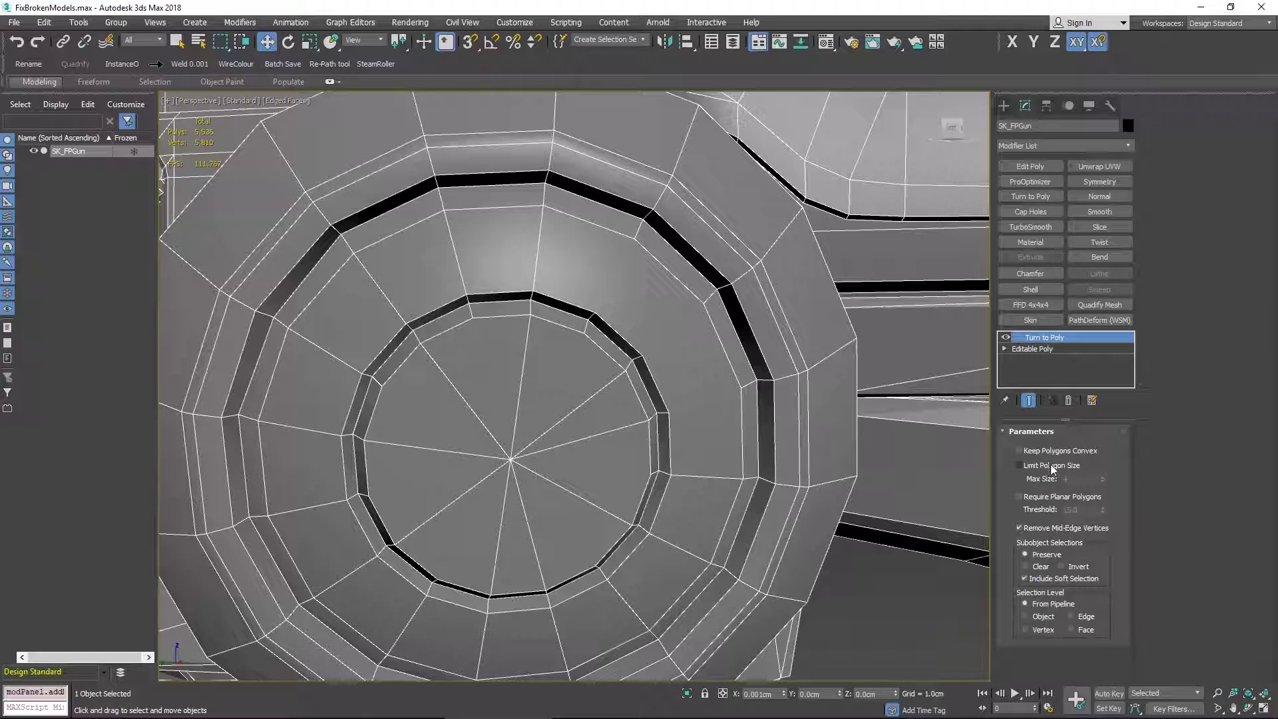
click(1050, 466)
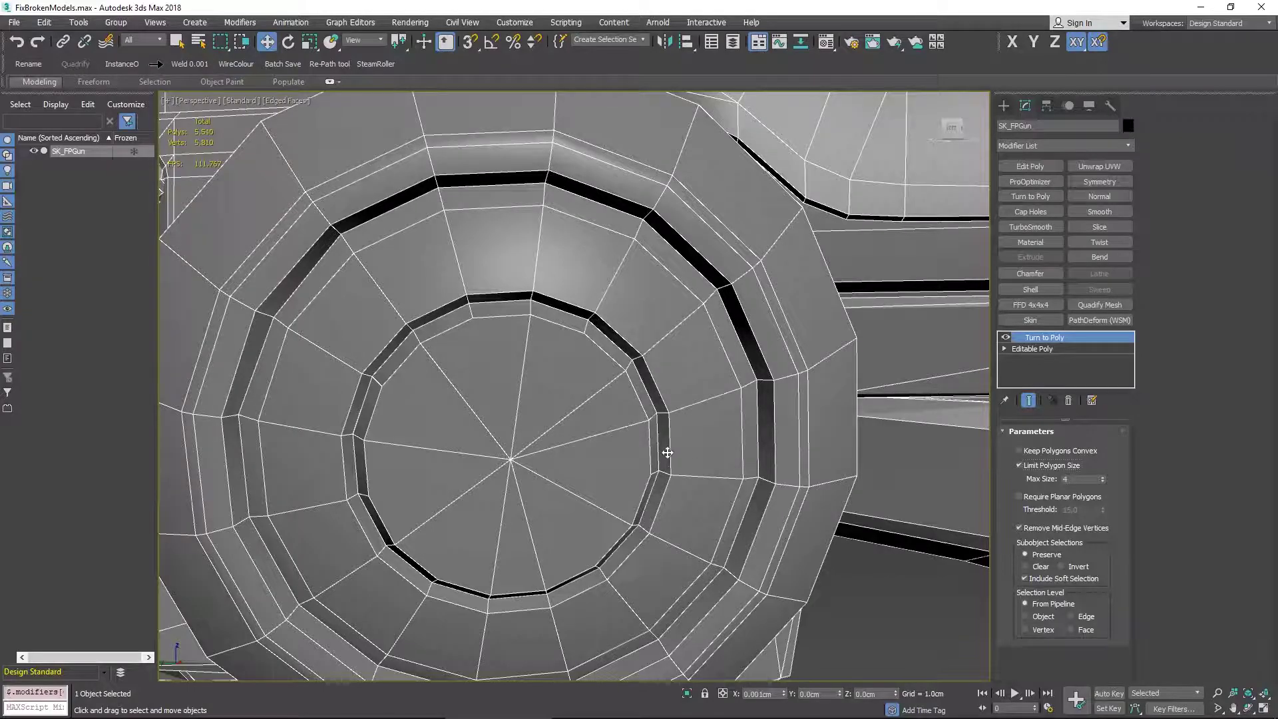
Step: Switch the polygon size limit off and on repeatedly to compare the gun mesh with and without it
middle_drag(666, 452, 668, 464)
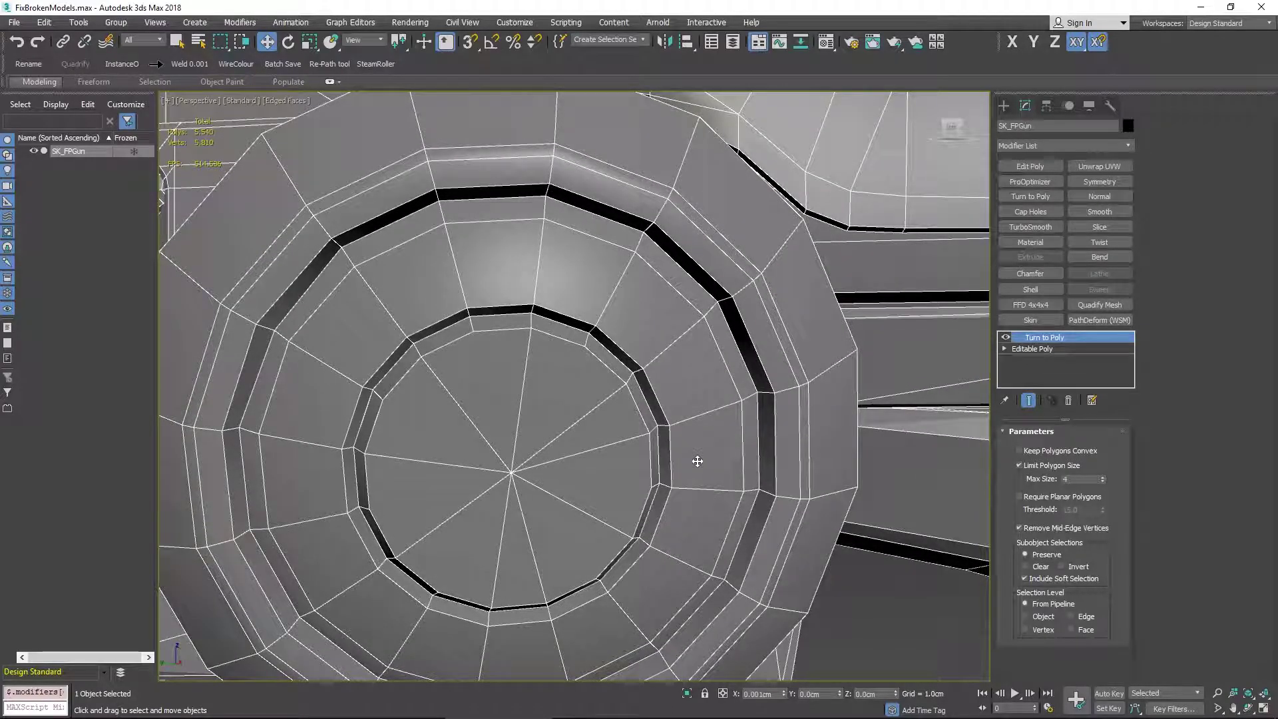
scroll(708, 459, down, 2)
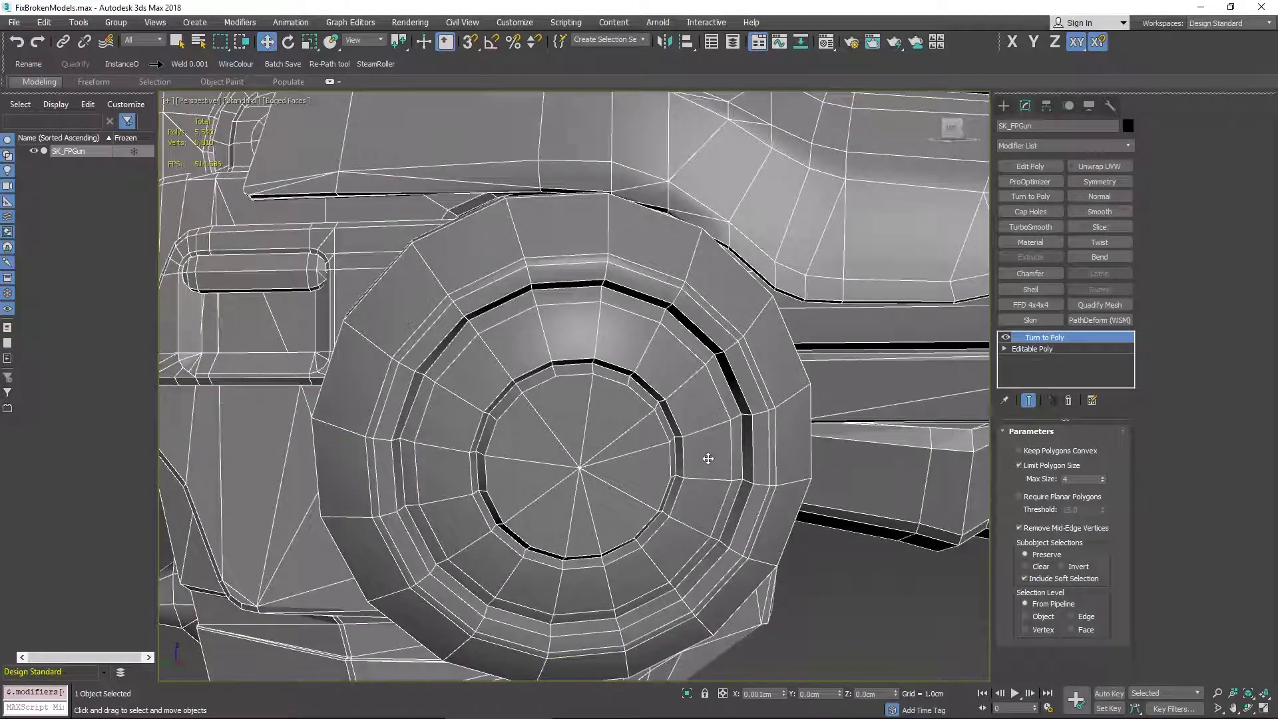
scroll(705, 456, down, 4)
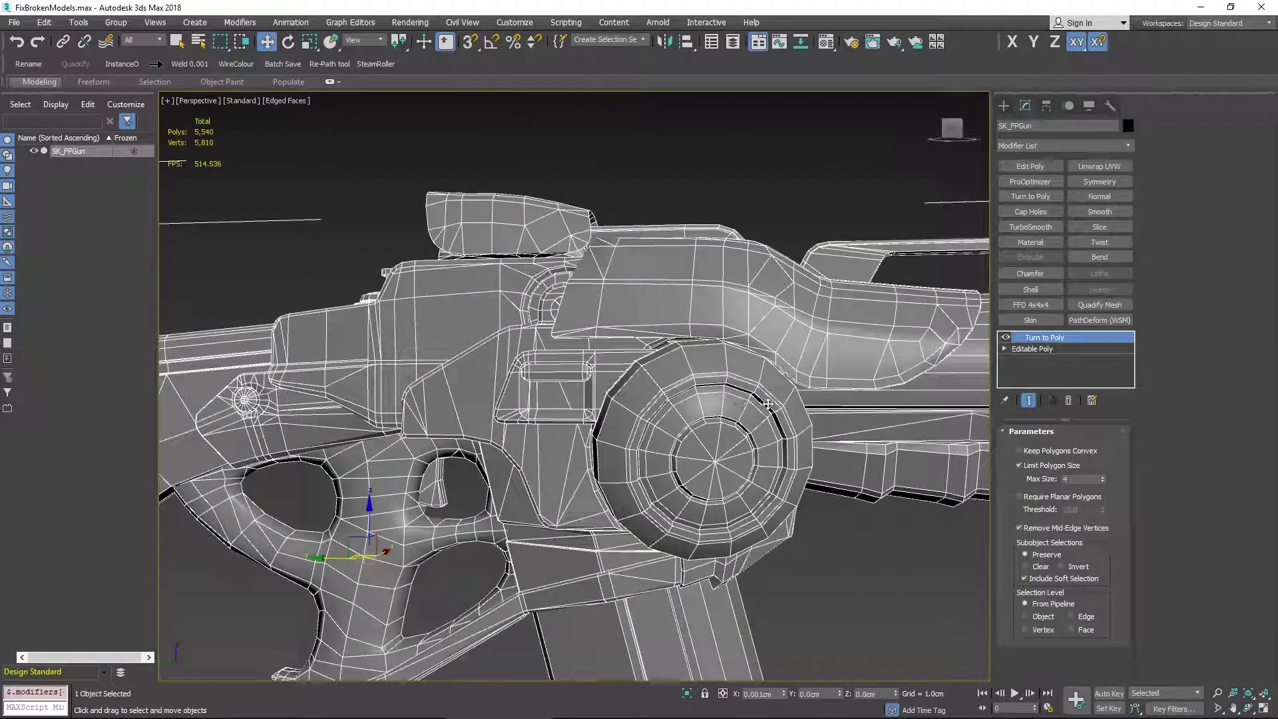
alt+middle_drag(783, 413, 762, 328)
click(1020, 466)
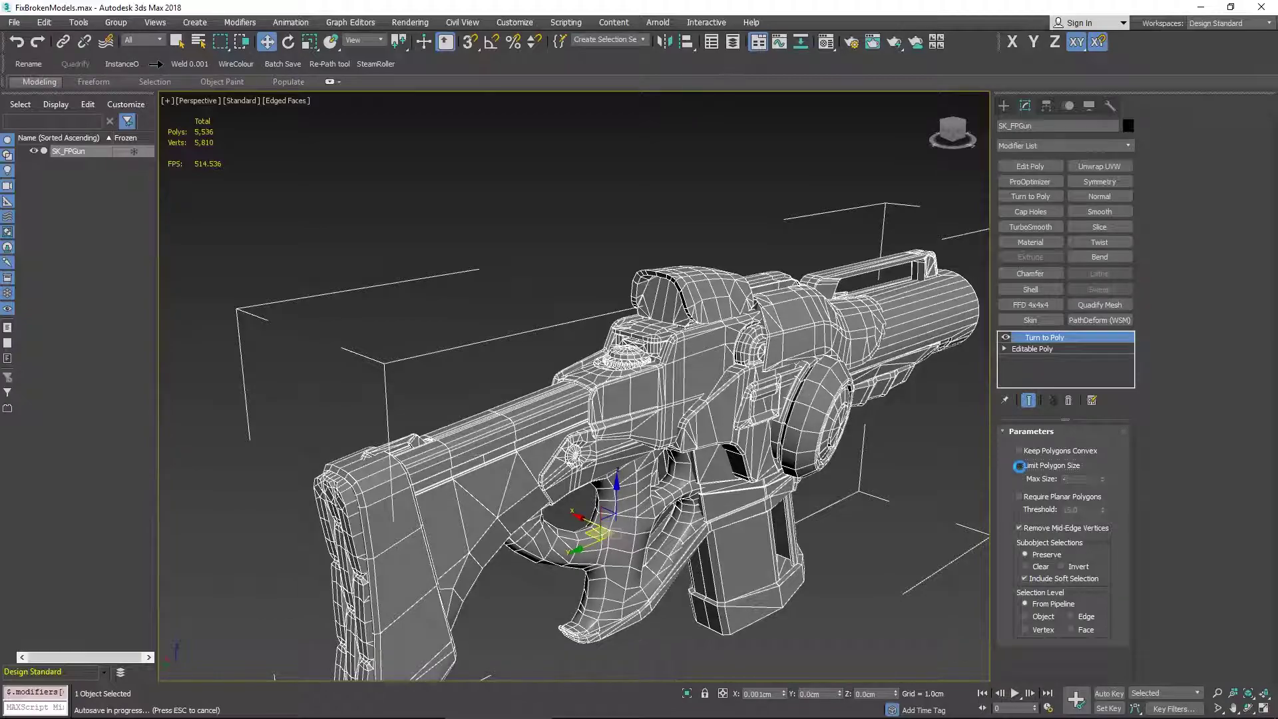
click(1019, 466)
click(1020, 466)
click(1020, 466)
click(1019, 466)
click(1020, 466)
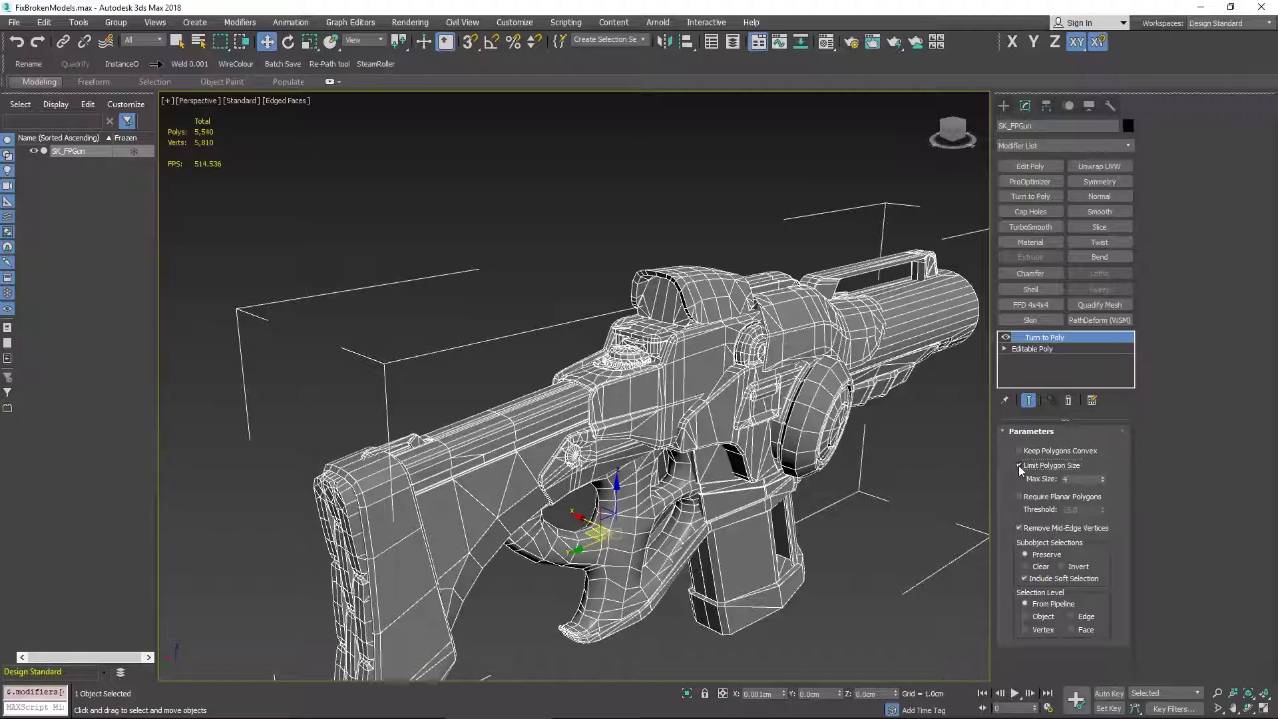
click(1019, 465)
click(1019, 466)
alt+middle_drag(947, 427, 880, 421)
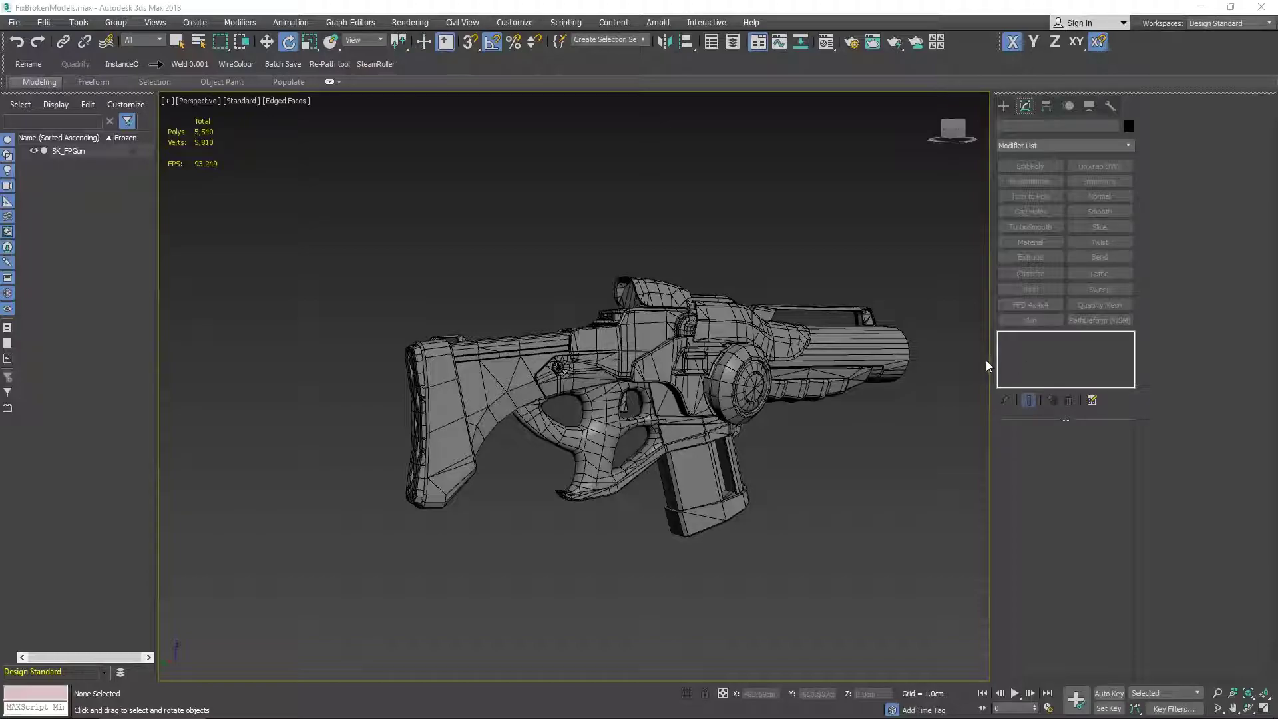
Step: Select the gun and reset its transform with the Reset XForm utility
middle_drag(801, 434, 792, 432)
scroll(676, 445, up, 3)
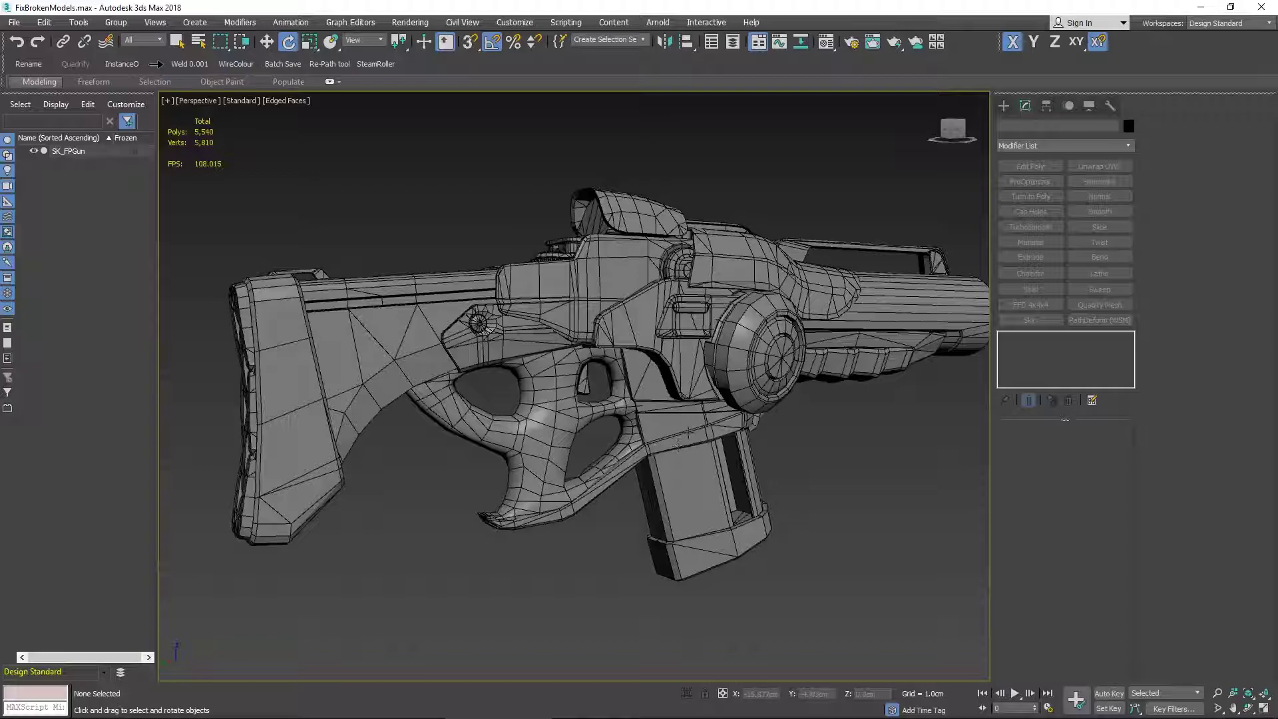
click(702, 401)
mouse_move(816, 433)
middle_down()
mouse_move(801, 430)
mouse_move(816, 422)
middle_up()
scroll(815, 423, down, 4)
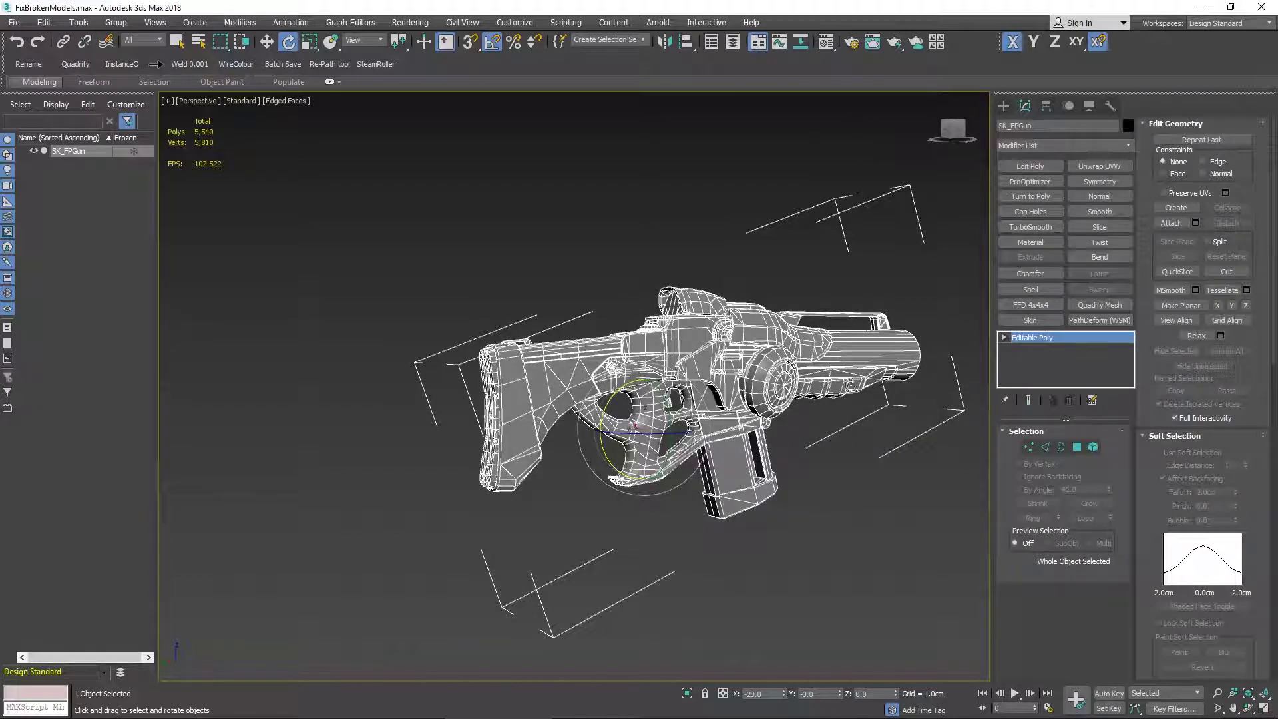
middle_drag(781, 393, 774, 393)
scroll(775, 399, up, 5)
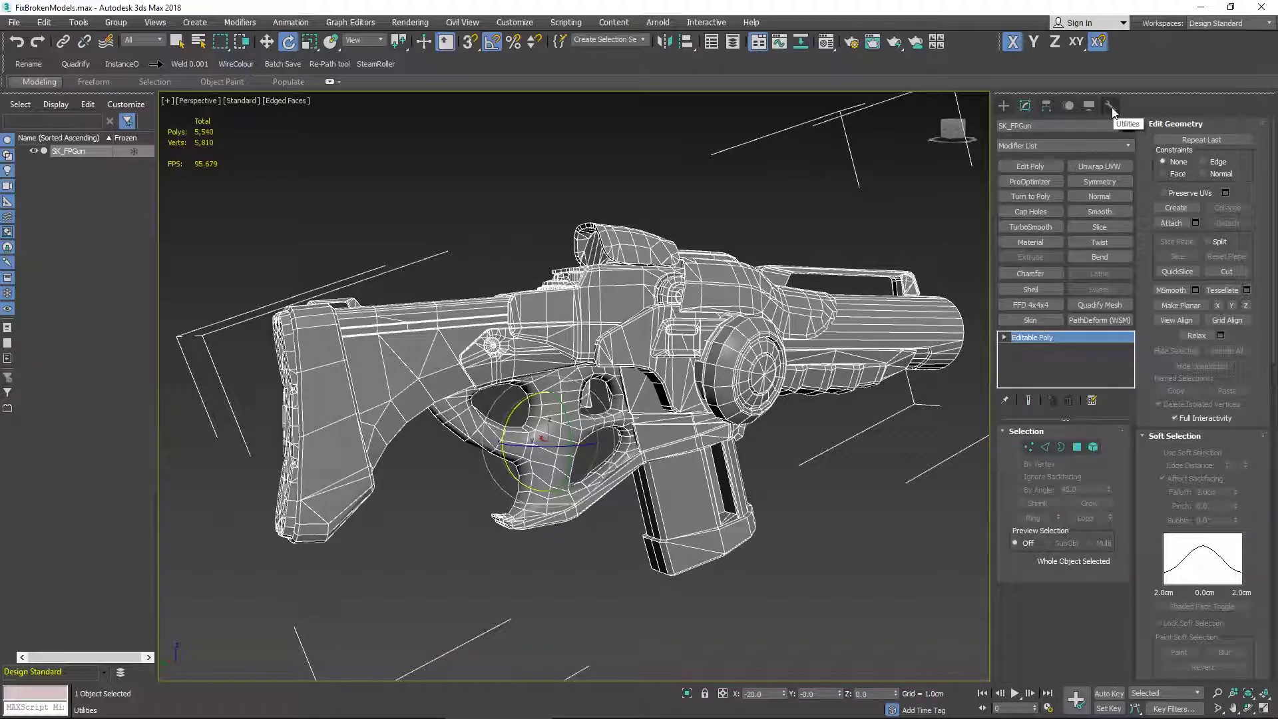
click(1111, 108)
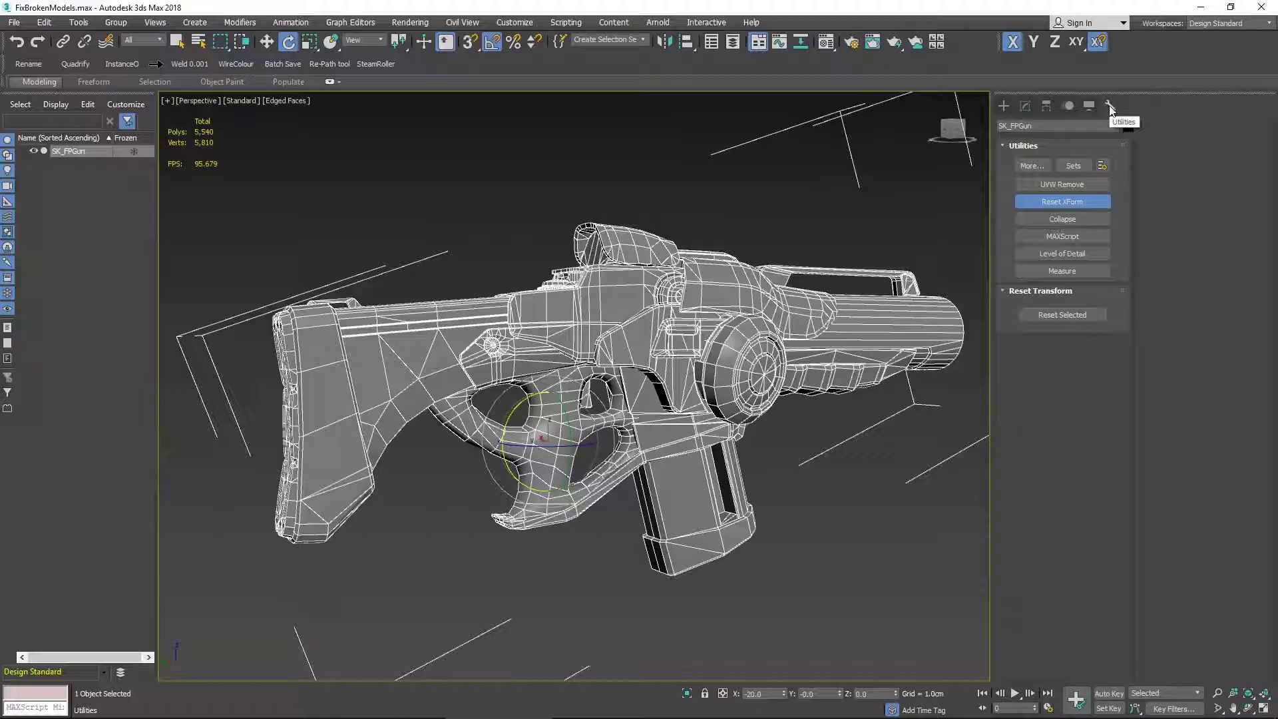
click(1079, 203)
click(1080, 203)
click(1063, 315)
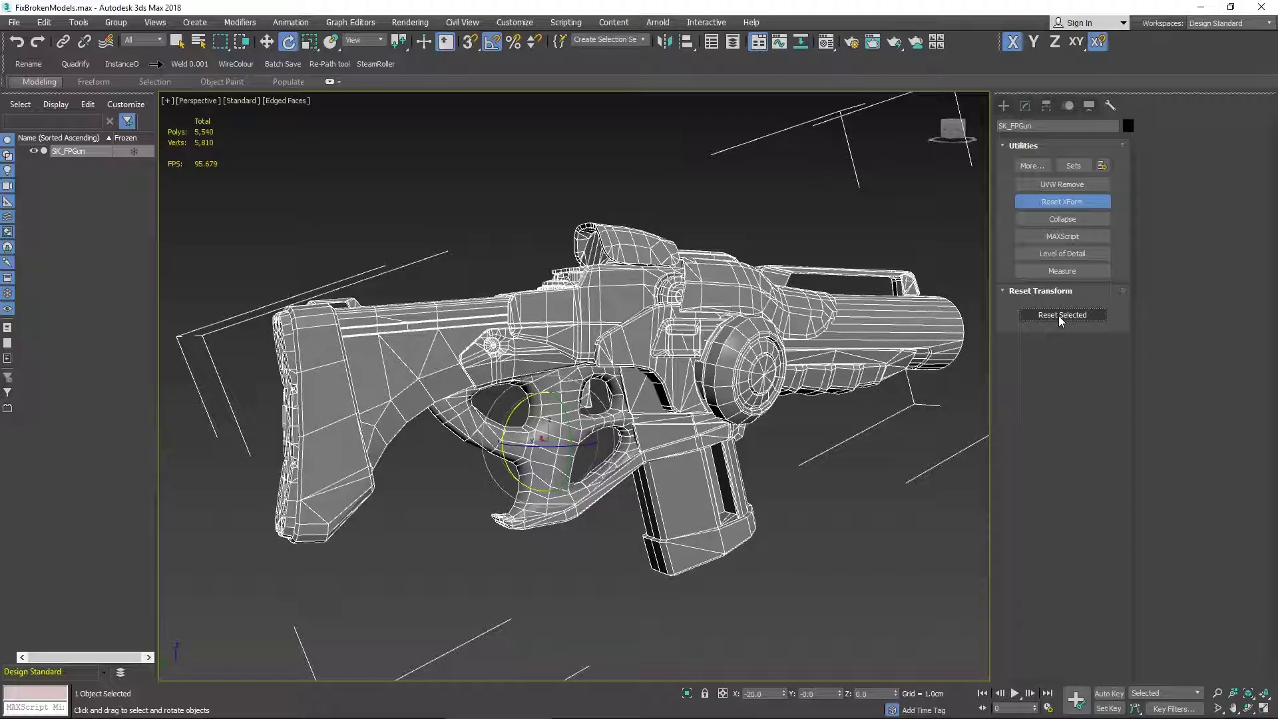
click(1058, 315)
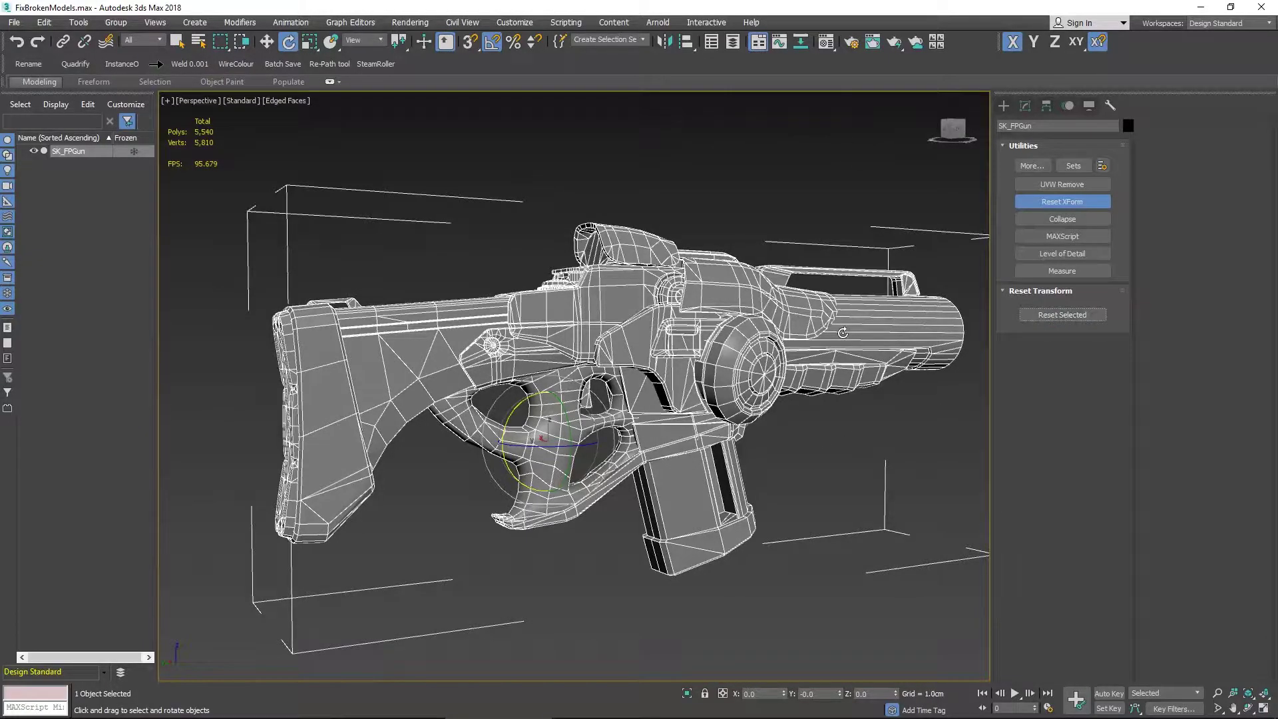
Step: Collapse the gun's whole modifier stack, including XForm, save the scene and switch to the Move tool
middle_drag(855, 601, 797, 567)
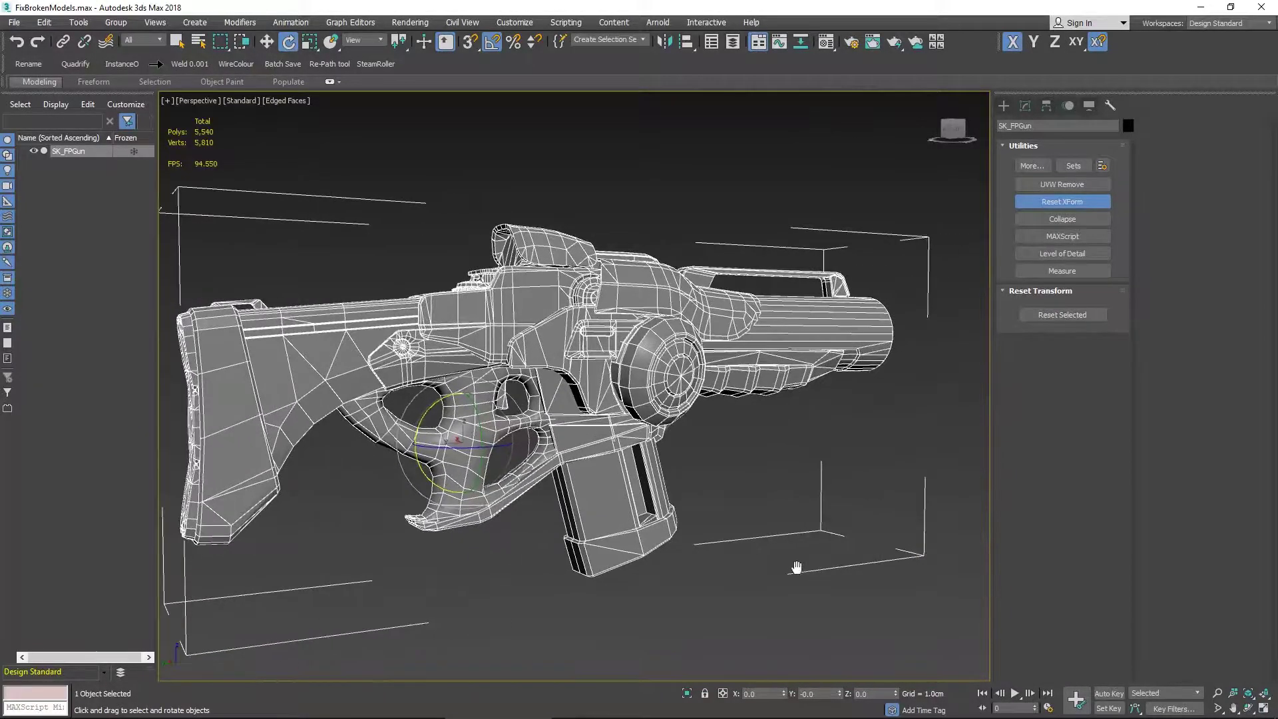
click(1024, 108)
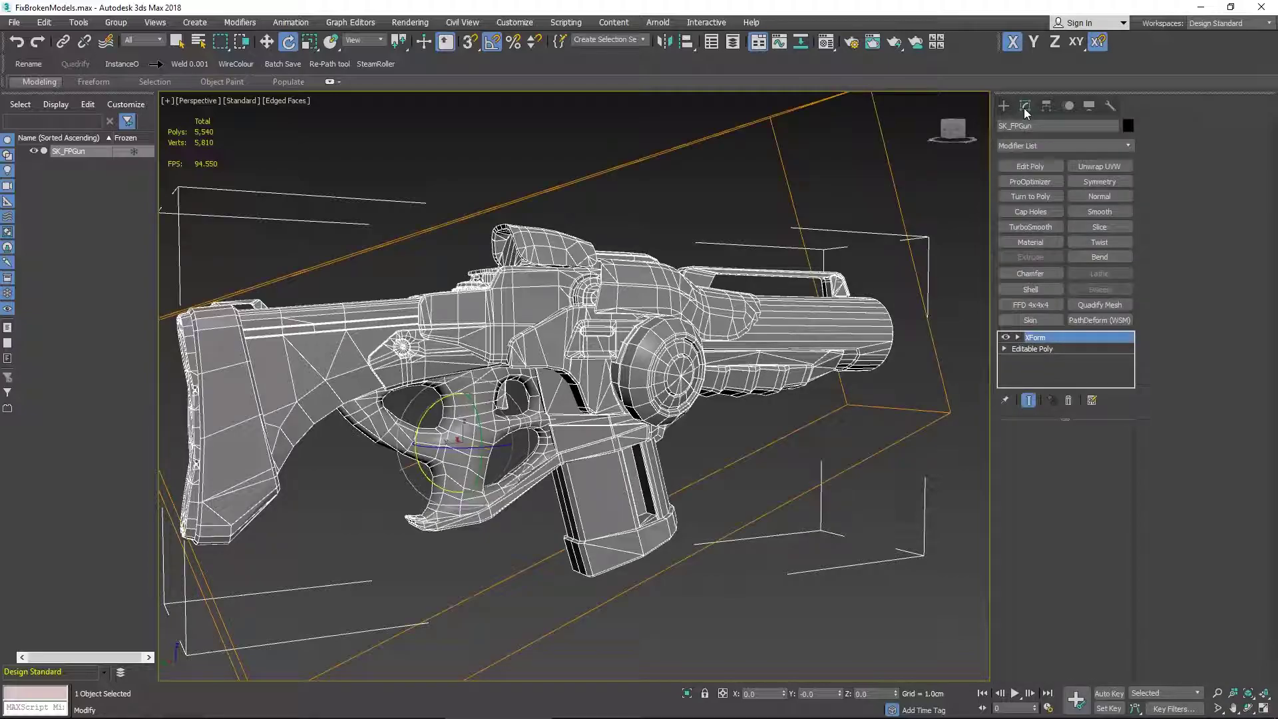
right_click(1047, 341)
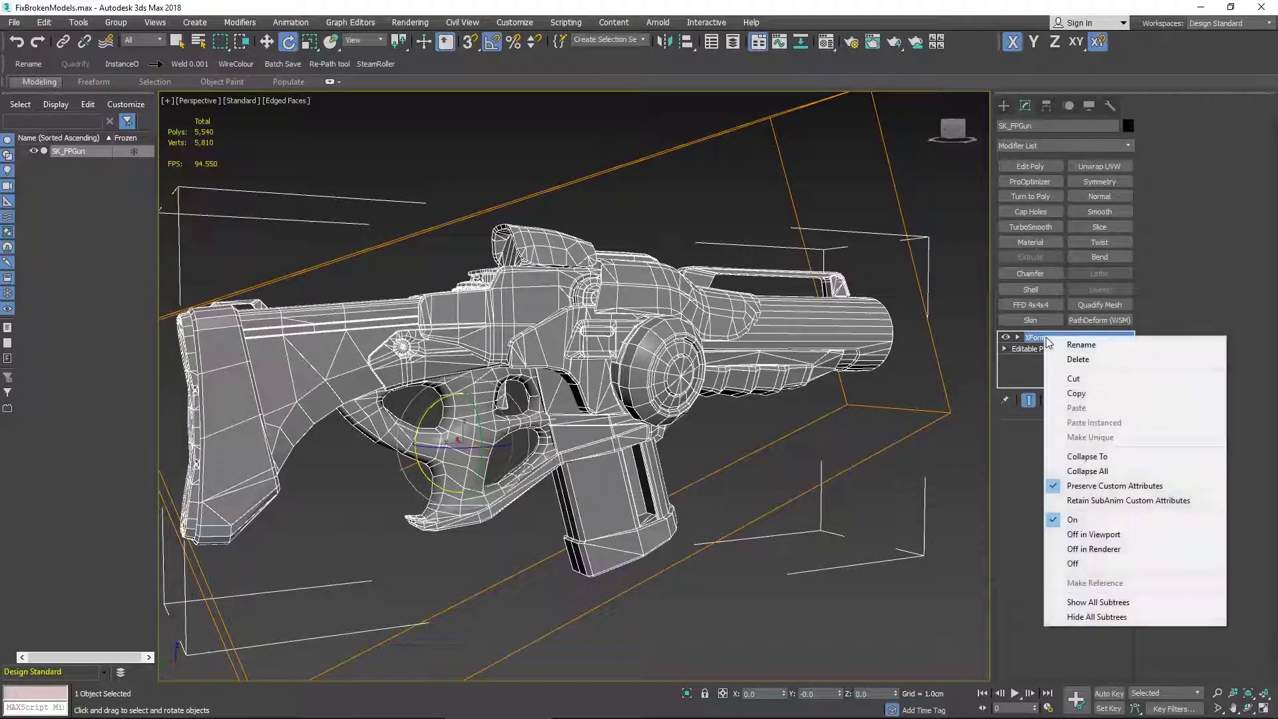
click(1083, 470)
scroll(812, 405, down, 3)
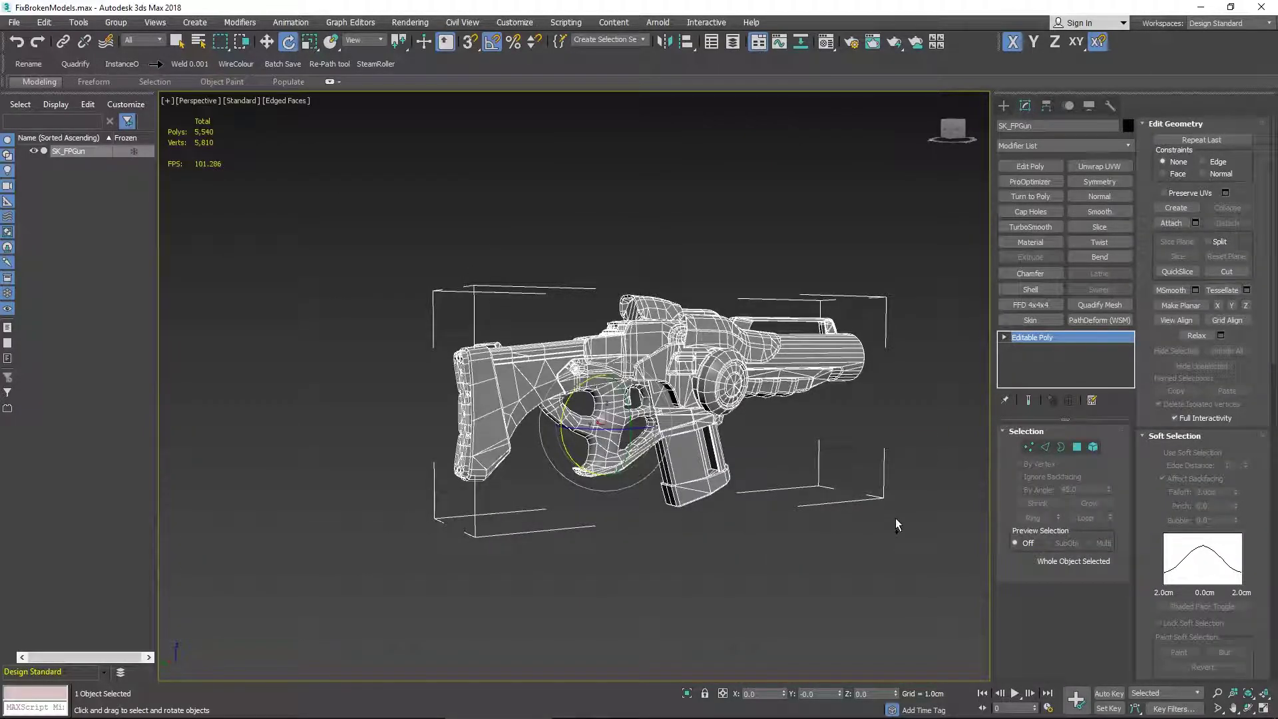
key(ctrl+s)
key(w)
Step: Enter polygon editing on the gun and unhide all of its hidden polygons to restore the barrel
scroll(900, 489, up, 3)
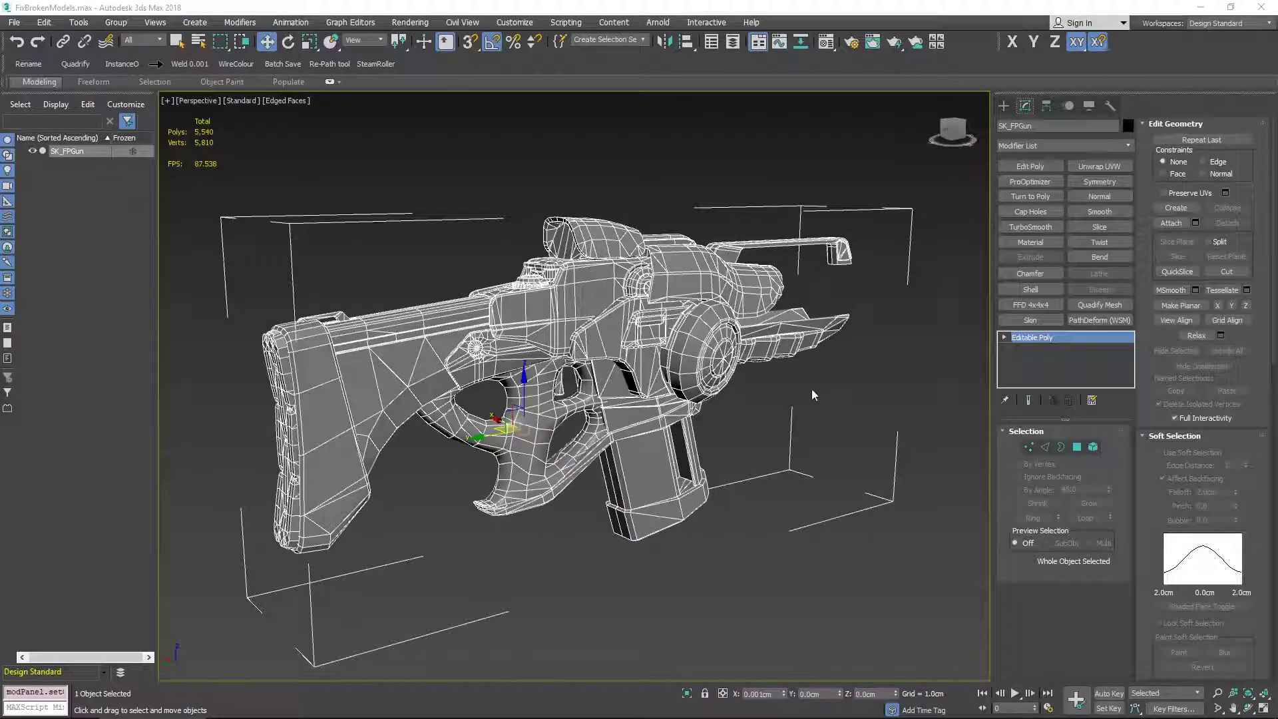
alt+middle_drag(812, 389, 654, 380)
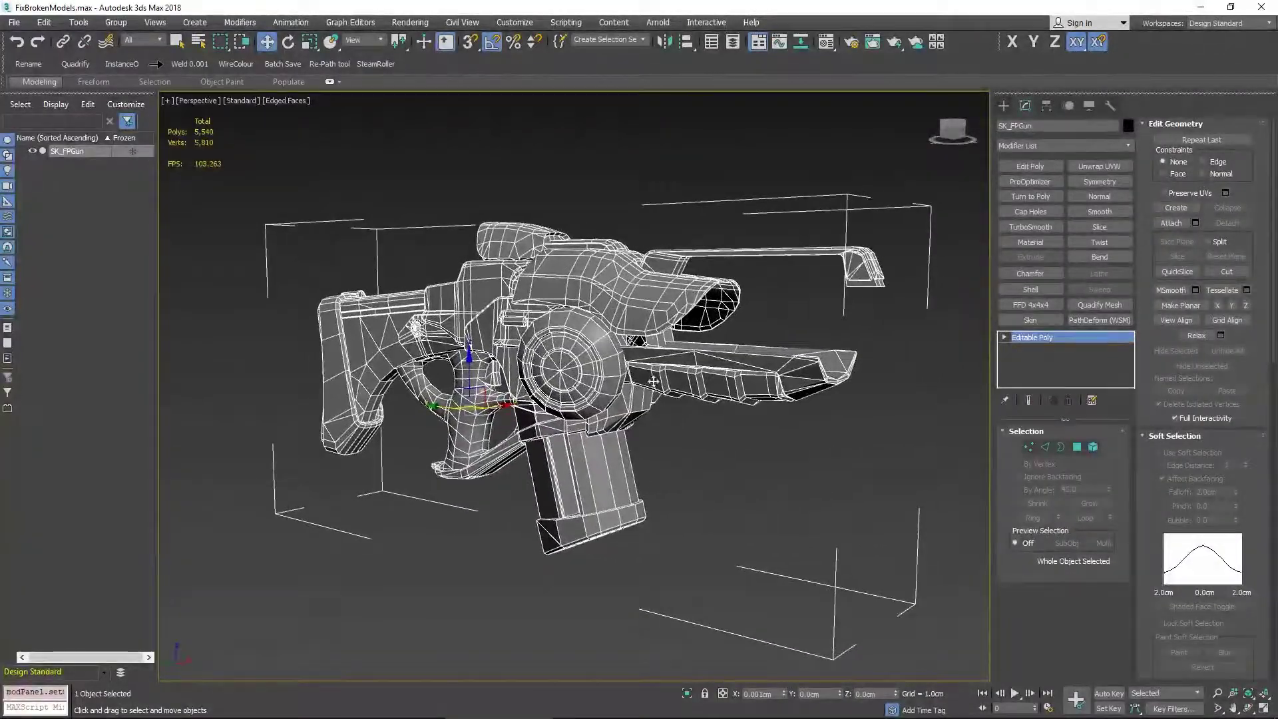
scroll(768, 333, up, 4)
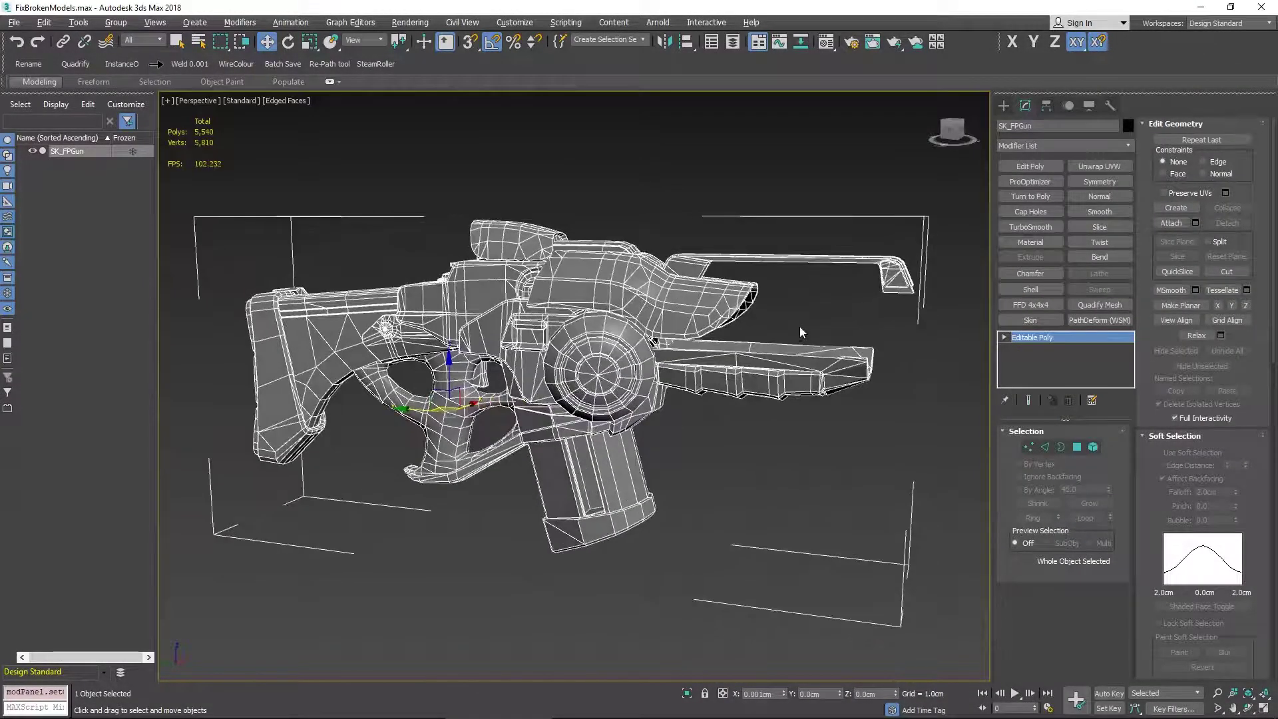
scroll(853, 333, down, 6)
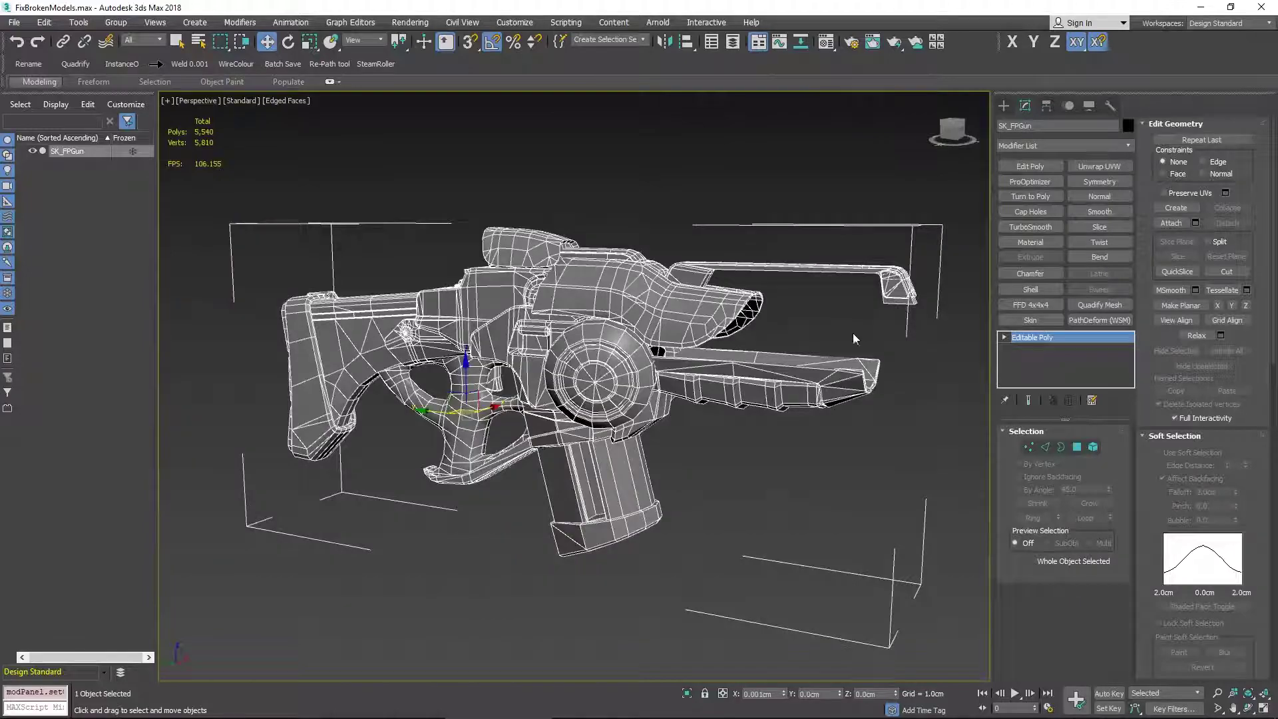
scroll(809, 362, up, 5)
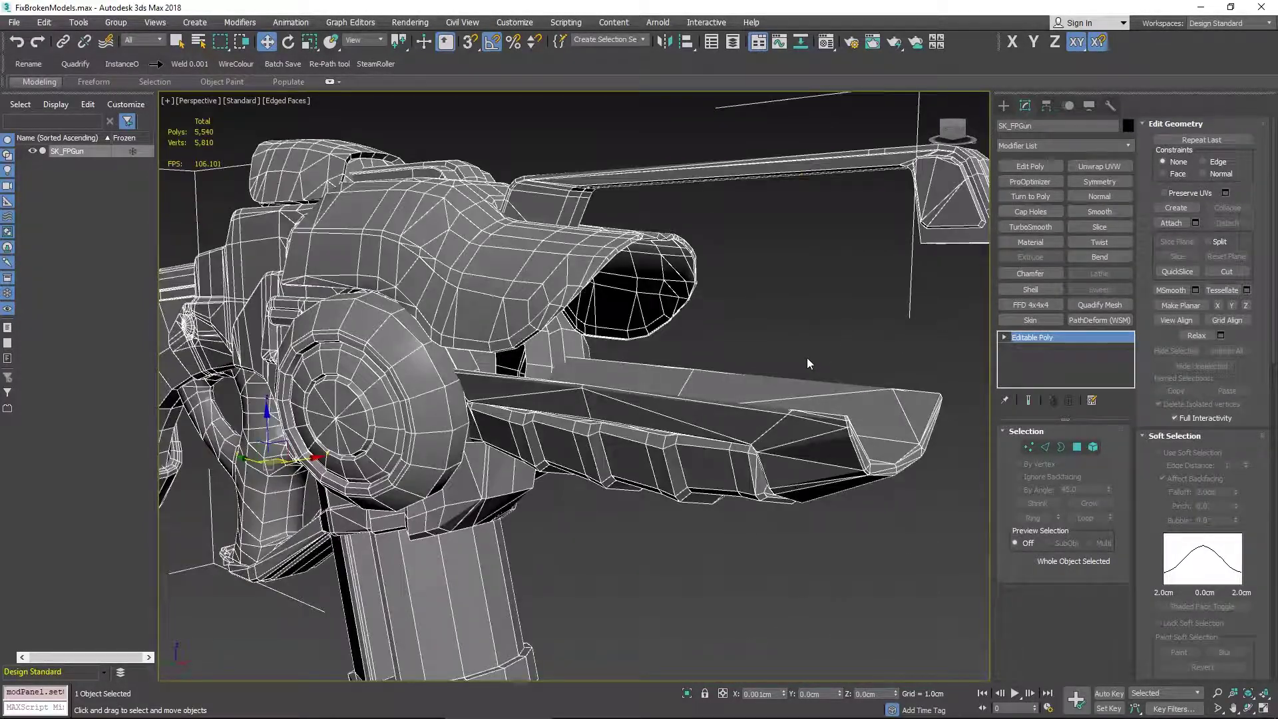
scroll(819, 373, down, 6)
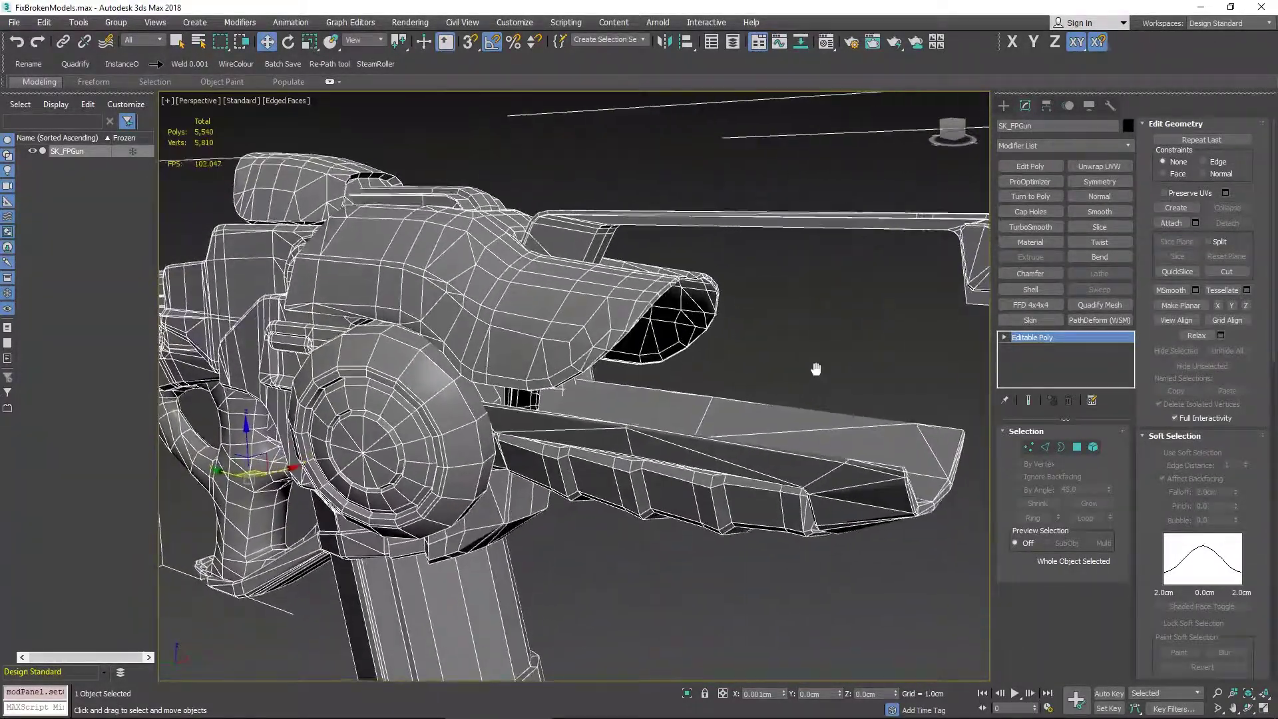
click(1076, 447)
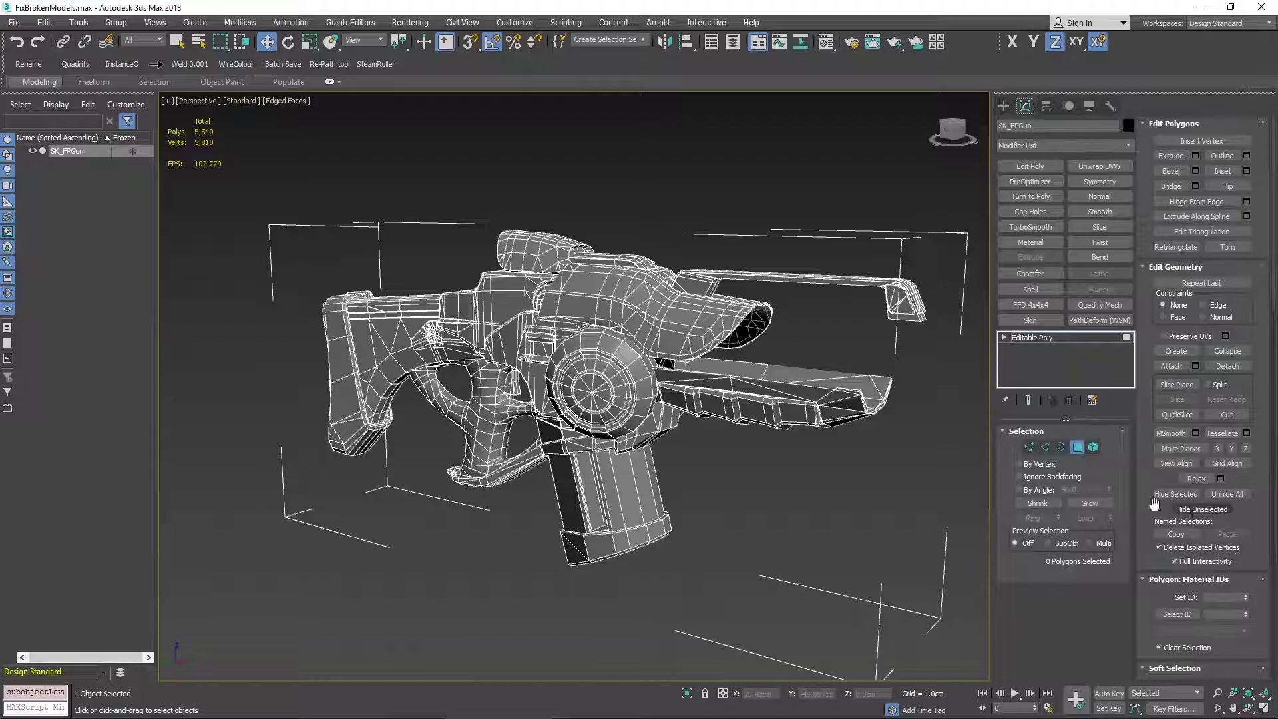
click(1225, 494)
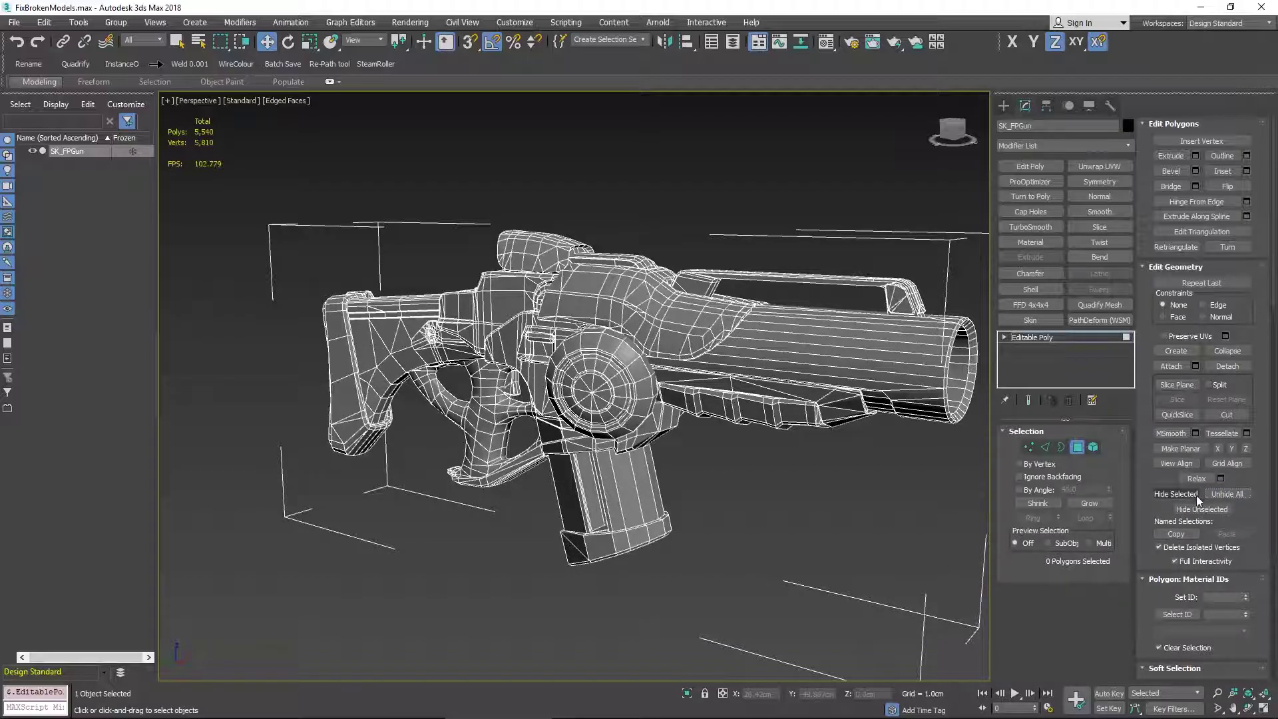
Step: Select the gun's barrel as an element, hide it and unhide all geometry again
click(1093, 448)
click(897, 361)
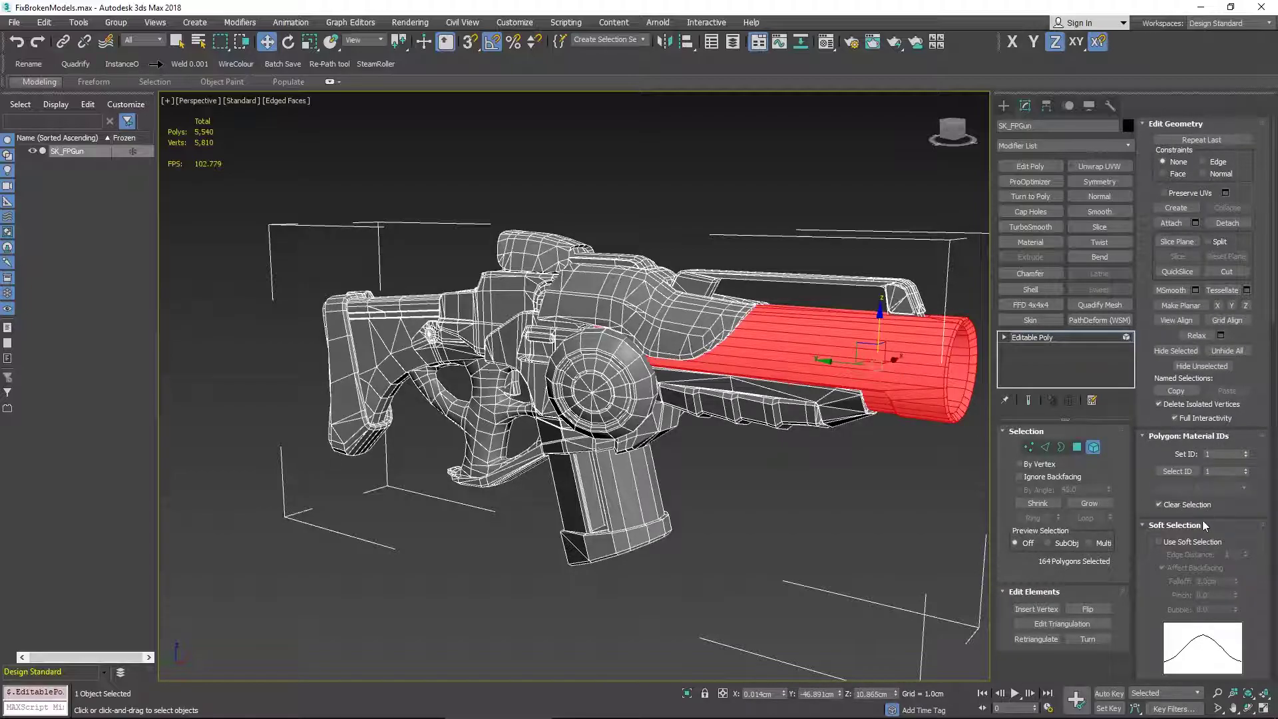
click(1190, 353)
alt+middle_drag(729, 416, 751, 448)
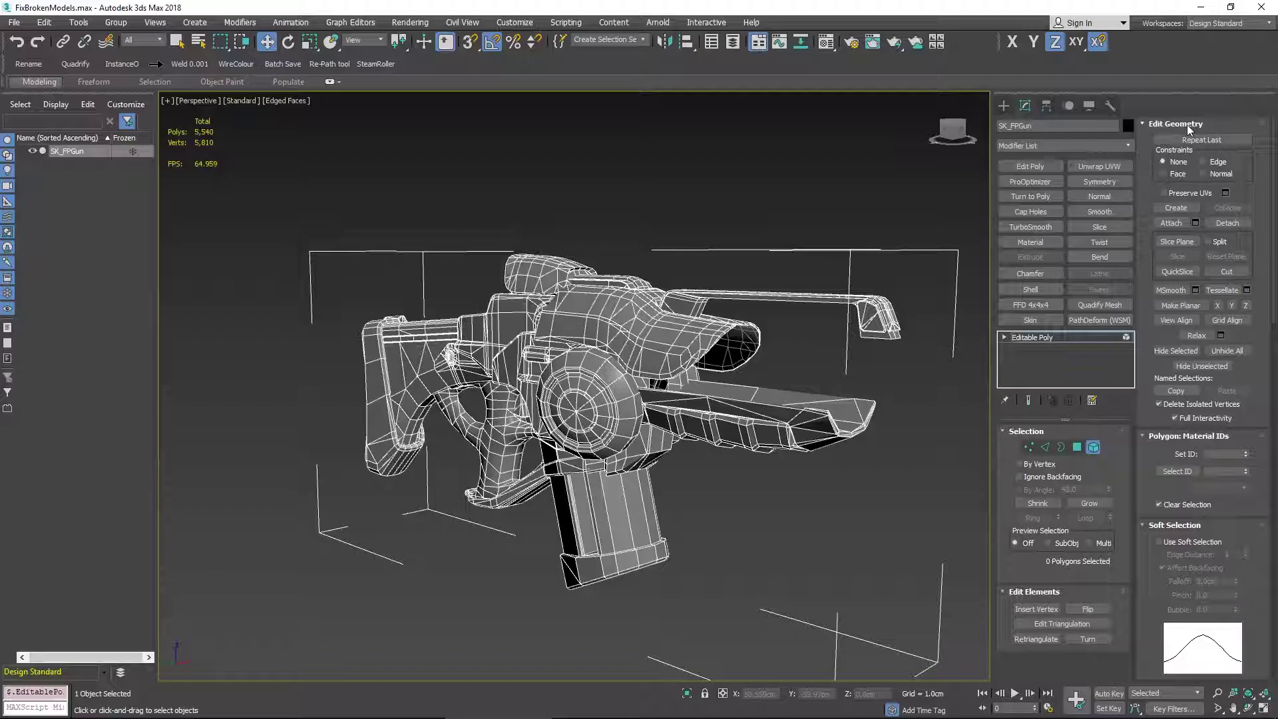
click(1227, 351)
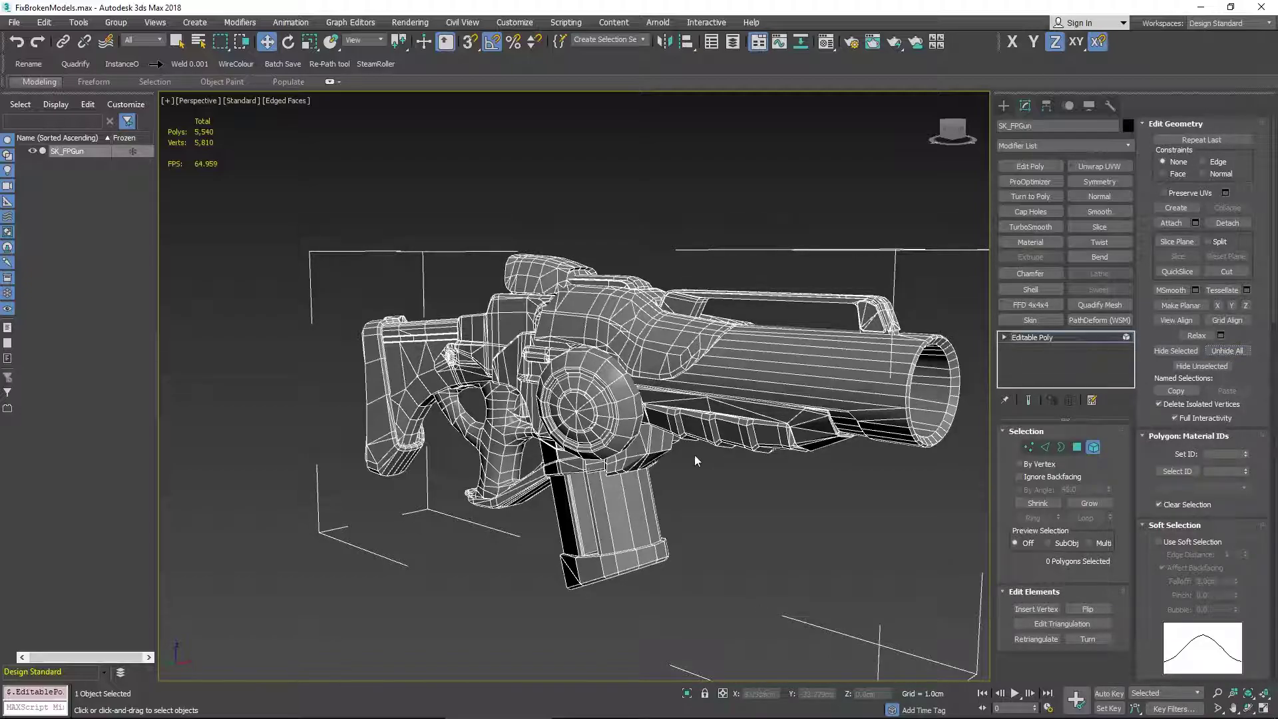
alt+middle_drag(693, 459, 782, 466)
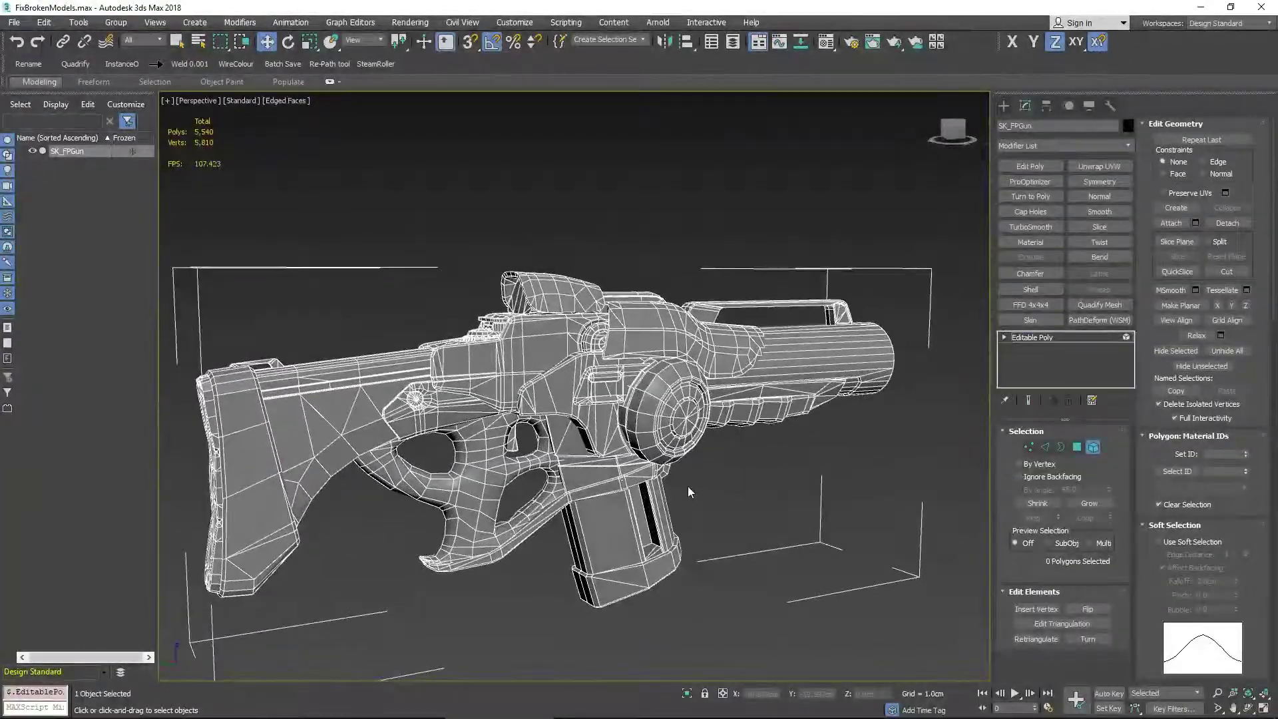
Step: Apply a Smooth modifier to the whole gun, collapse it into the Editable Poly and turn off the edged-faces display
middle_drag(687, 488, 697, 480)
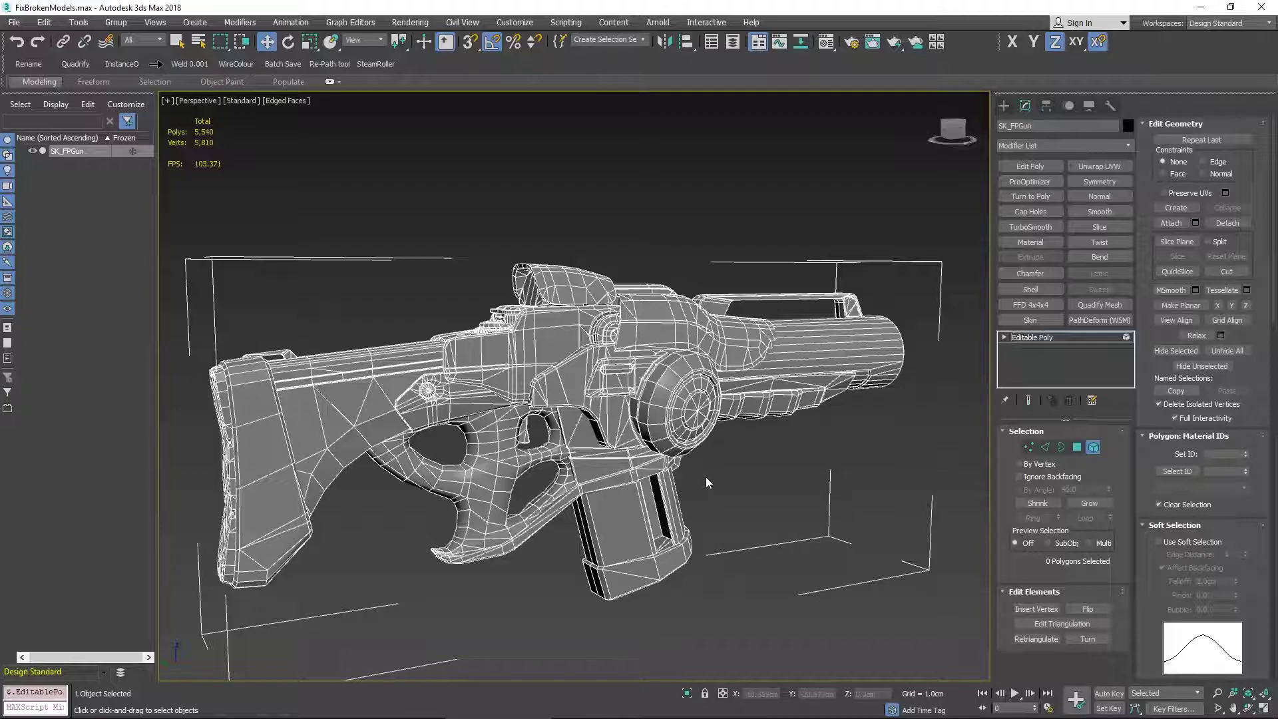
middle_drag(701, 479, 696, 473)
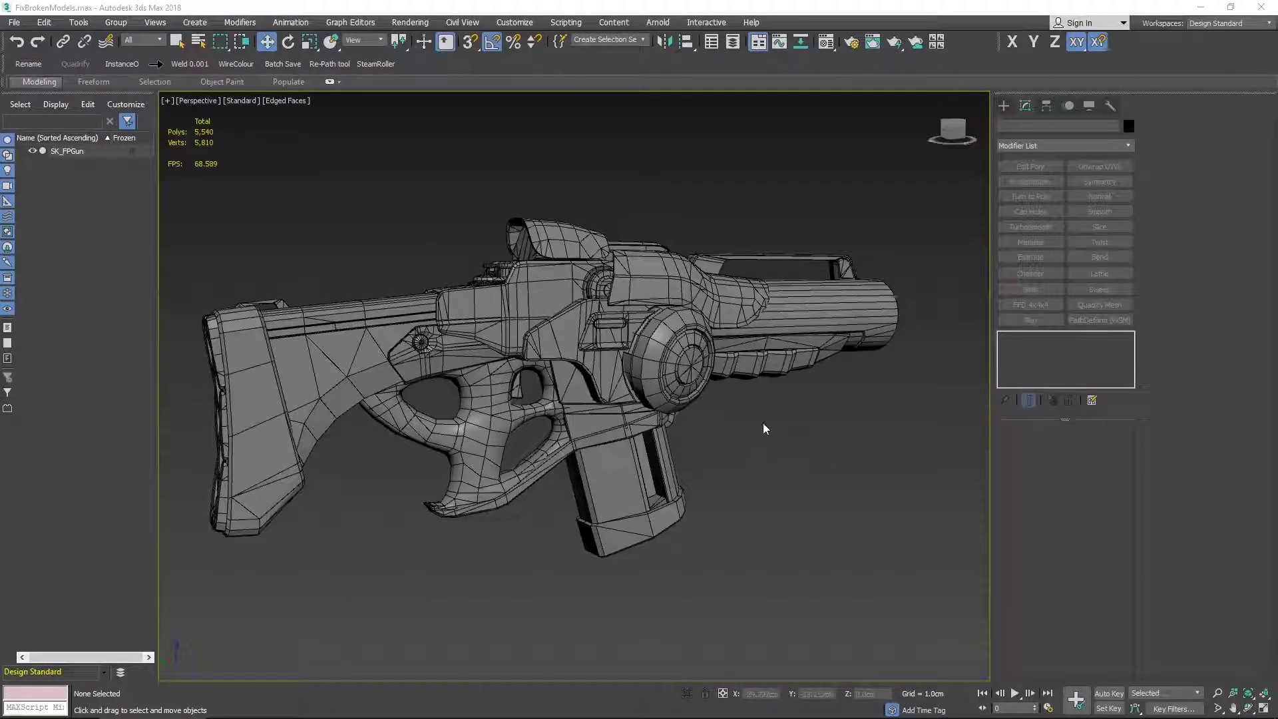
middle_drag(788, 394, 791, 397)
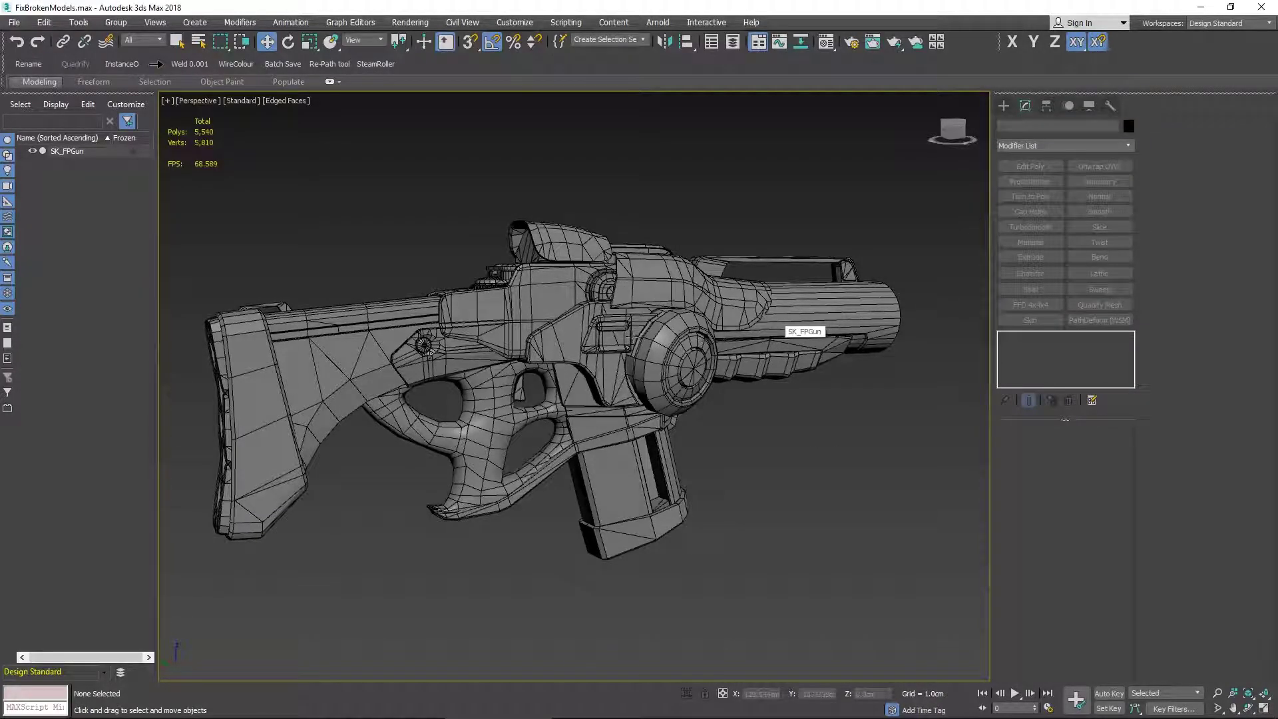
click(778, 318)
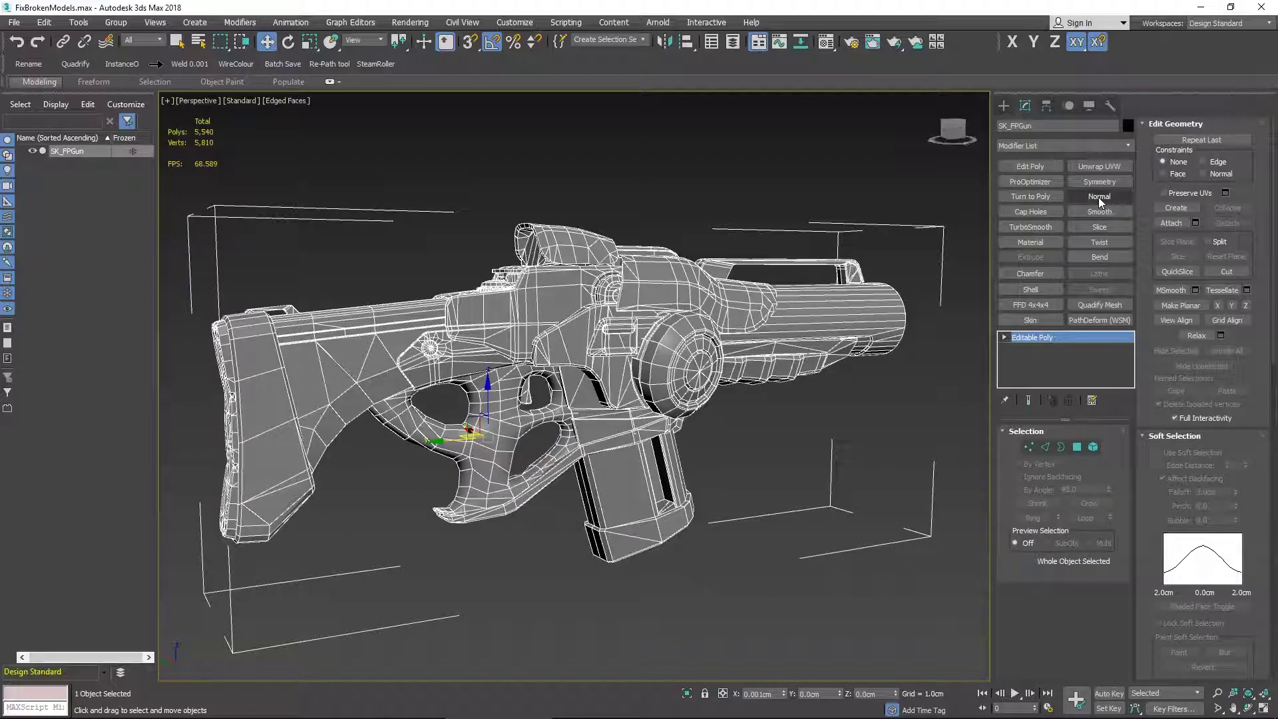
click(1101, 212)
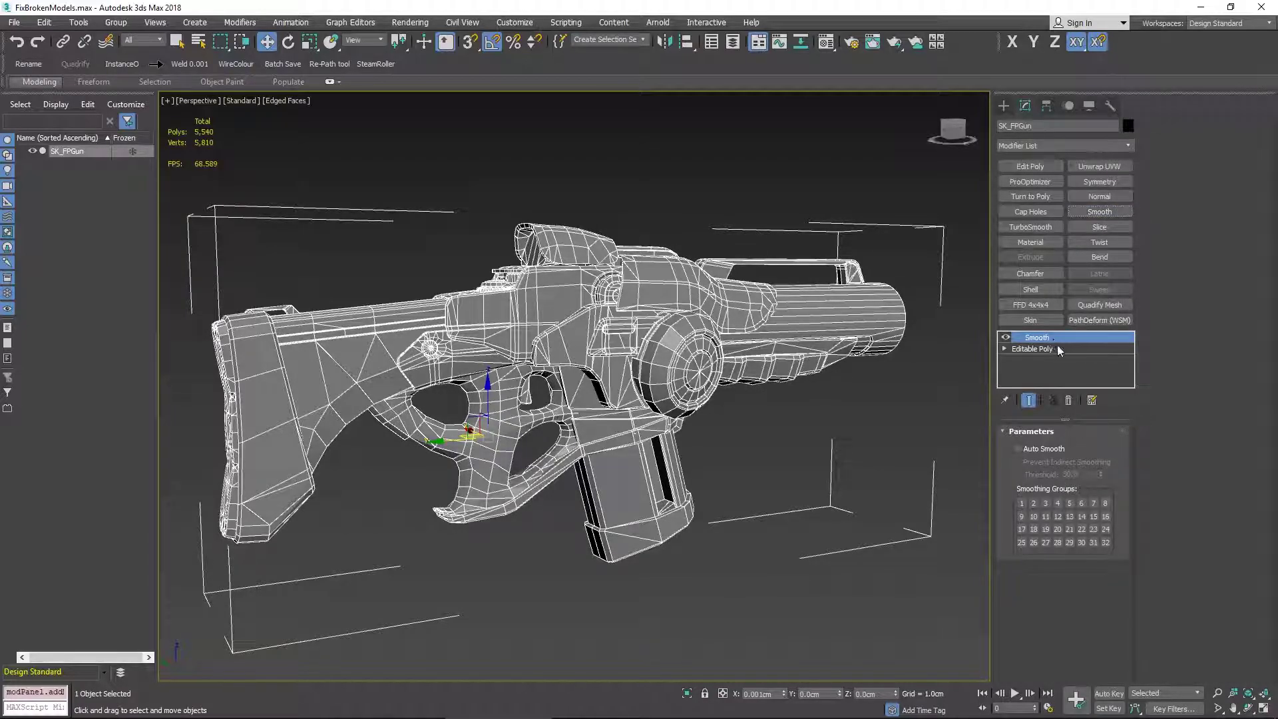
click(924, 402)
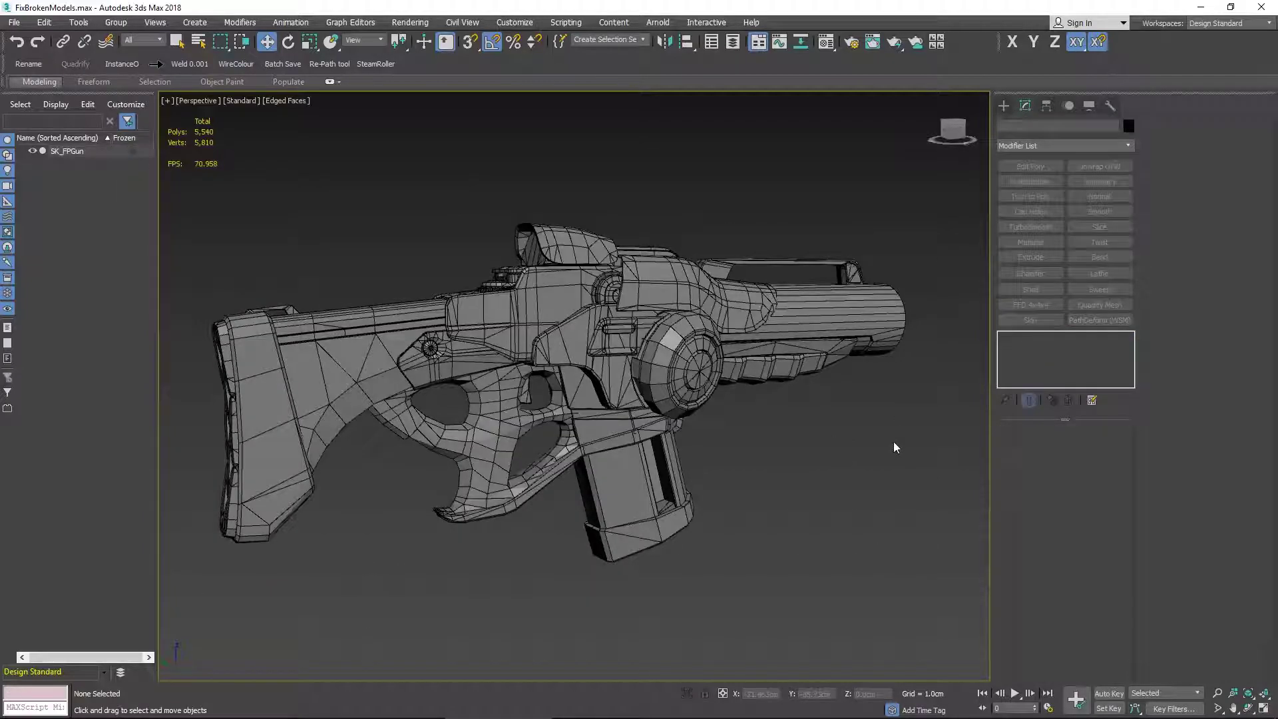
key(F4)
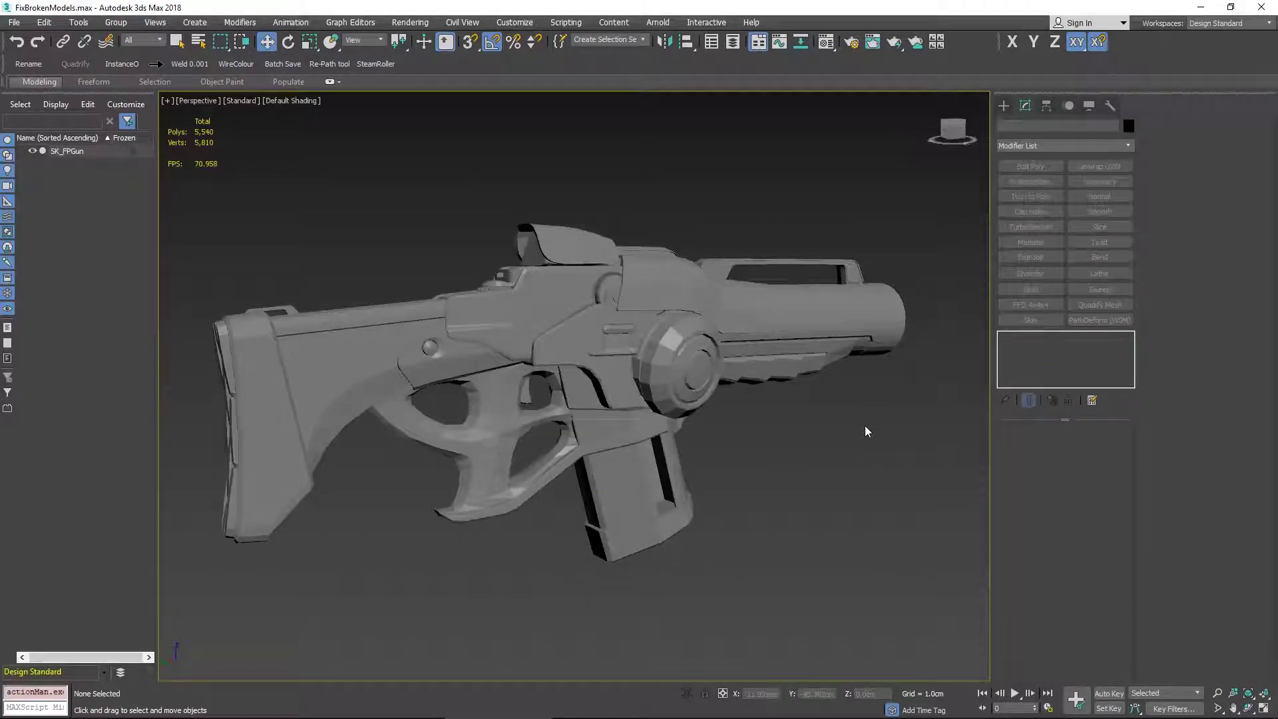
Step: Set up an export of only the selected gun to the Desktop in the gw::OBJ-Exporter (*.OBJ) format
click(757, 346)
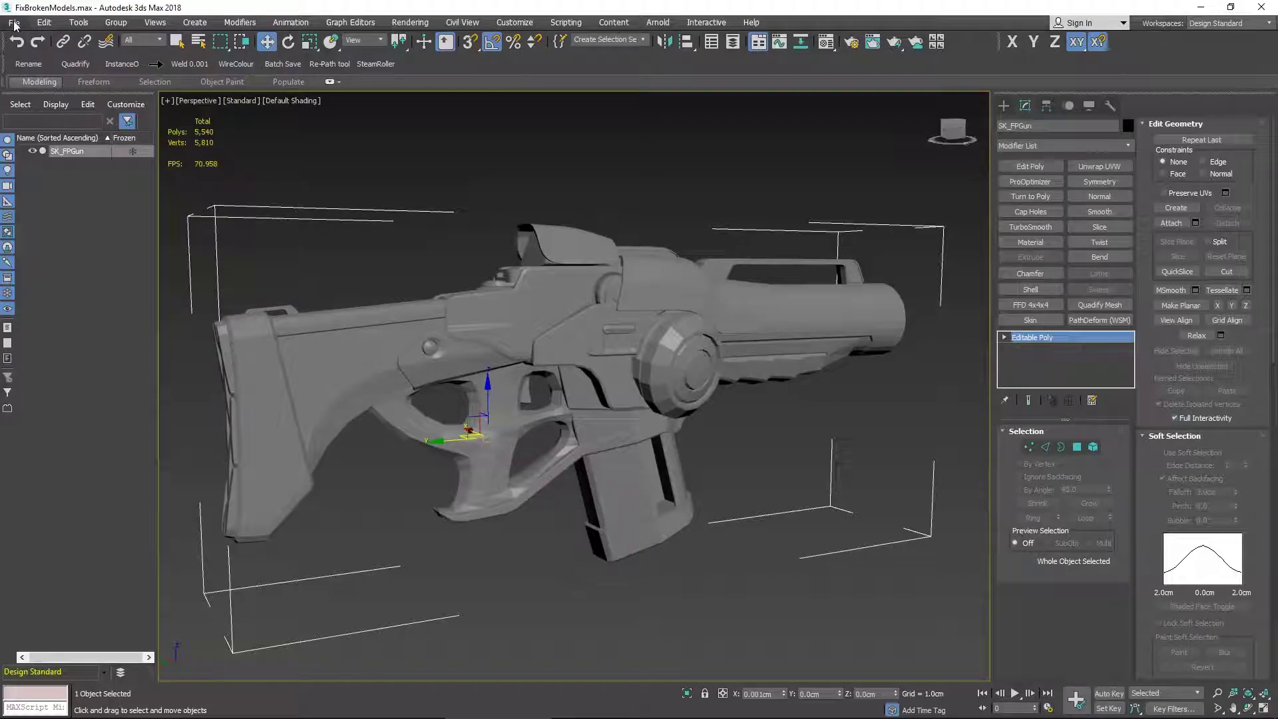
click(14, 25)
mouse_move(28, 223)
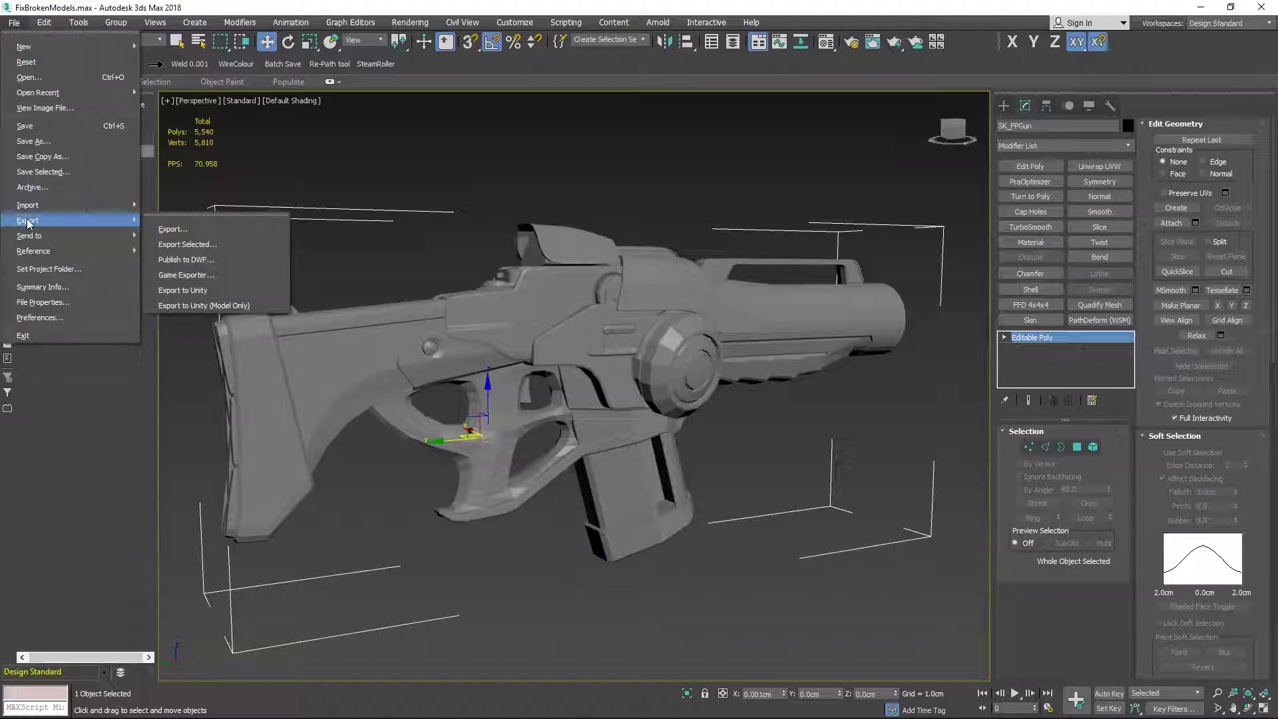
click(181, 245)
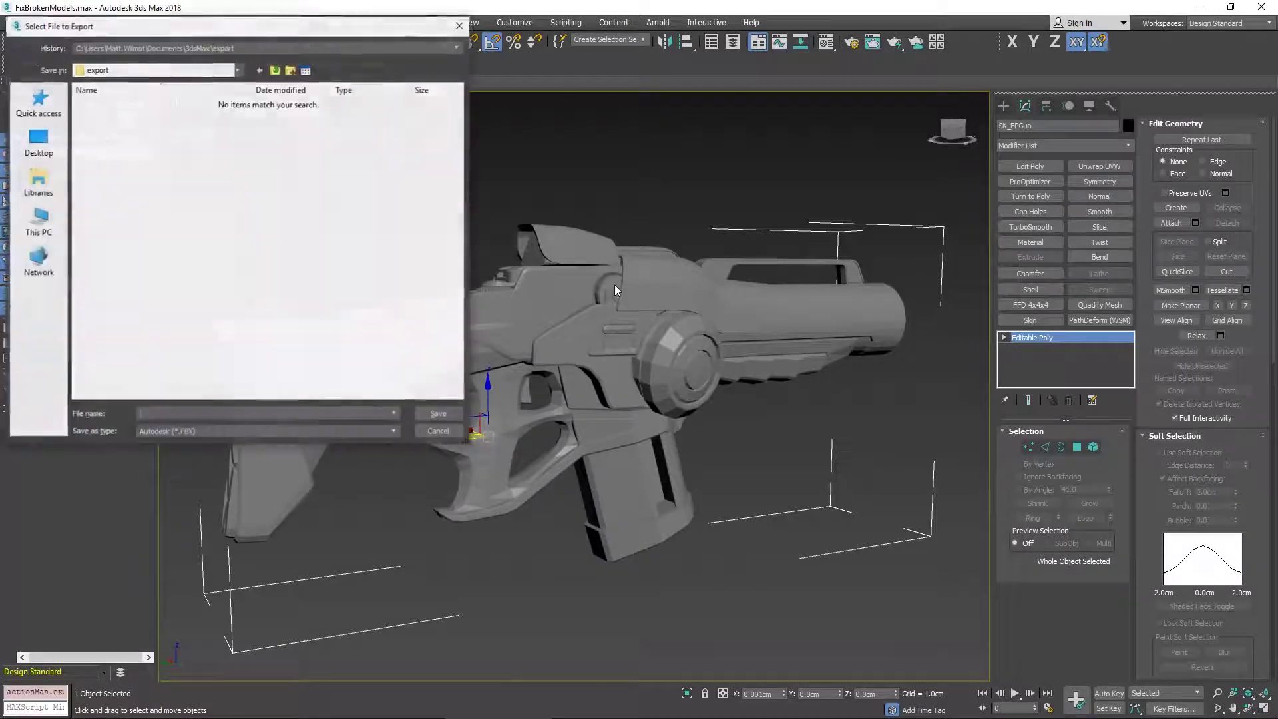
click(37, 141)
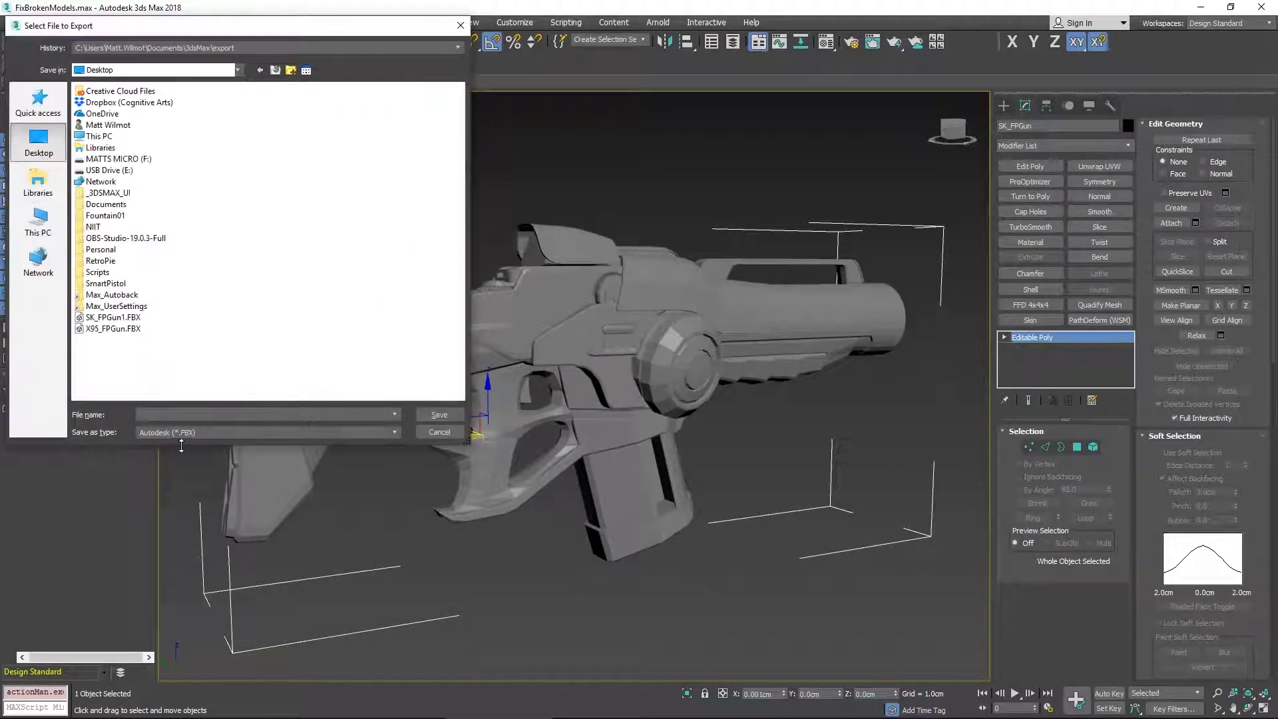
click(178, 432)
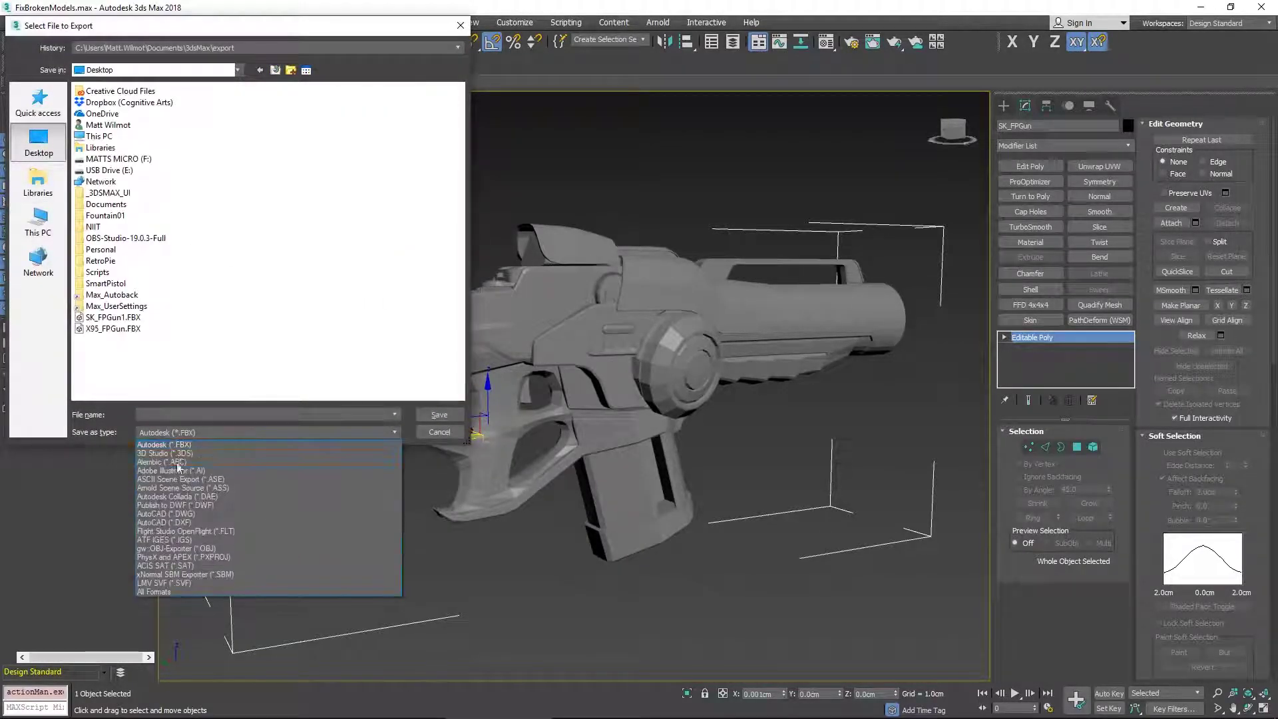
click(189, 550)
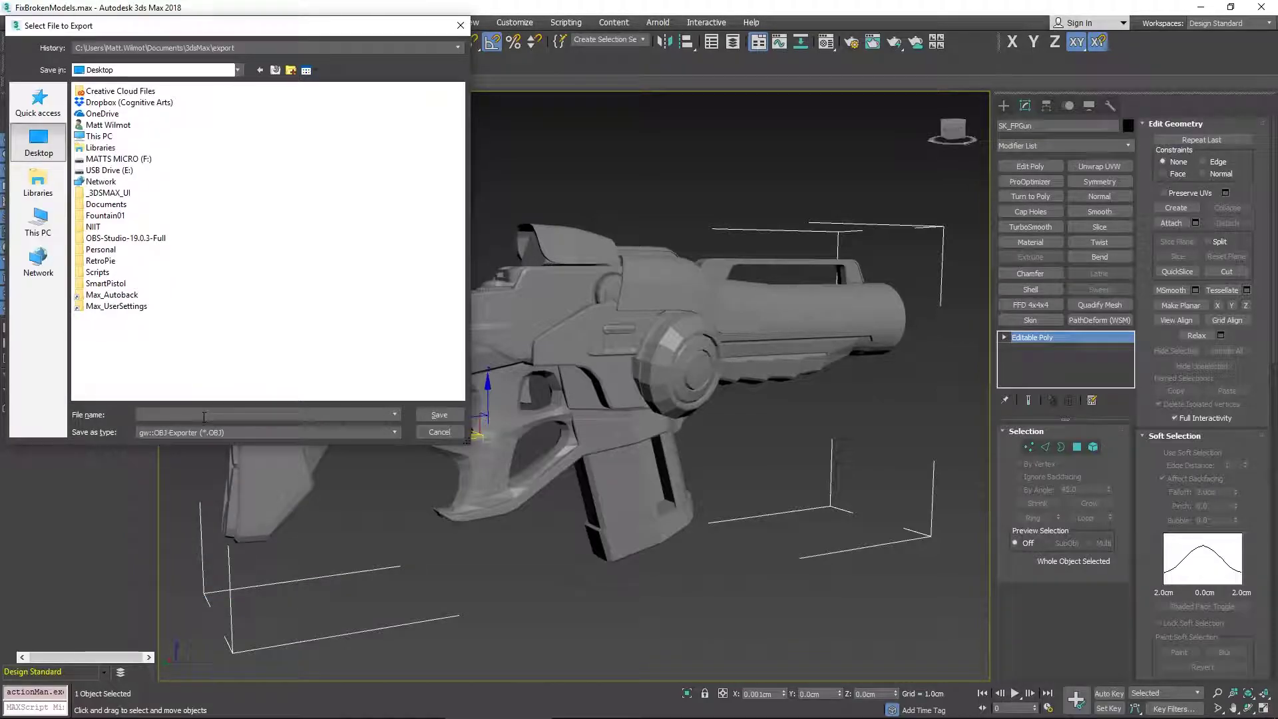
Step: Name the export file export_fixtest and export it as OBJ with triangle faces, keeping the current export options
click(204, 417)
text(export_fixtest)
click(438, 415)
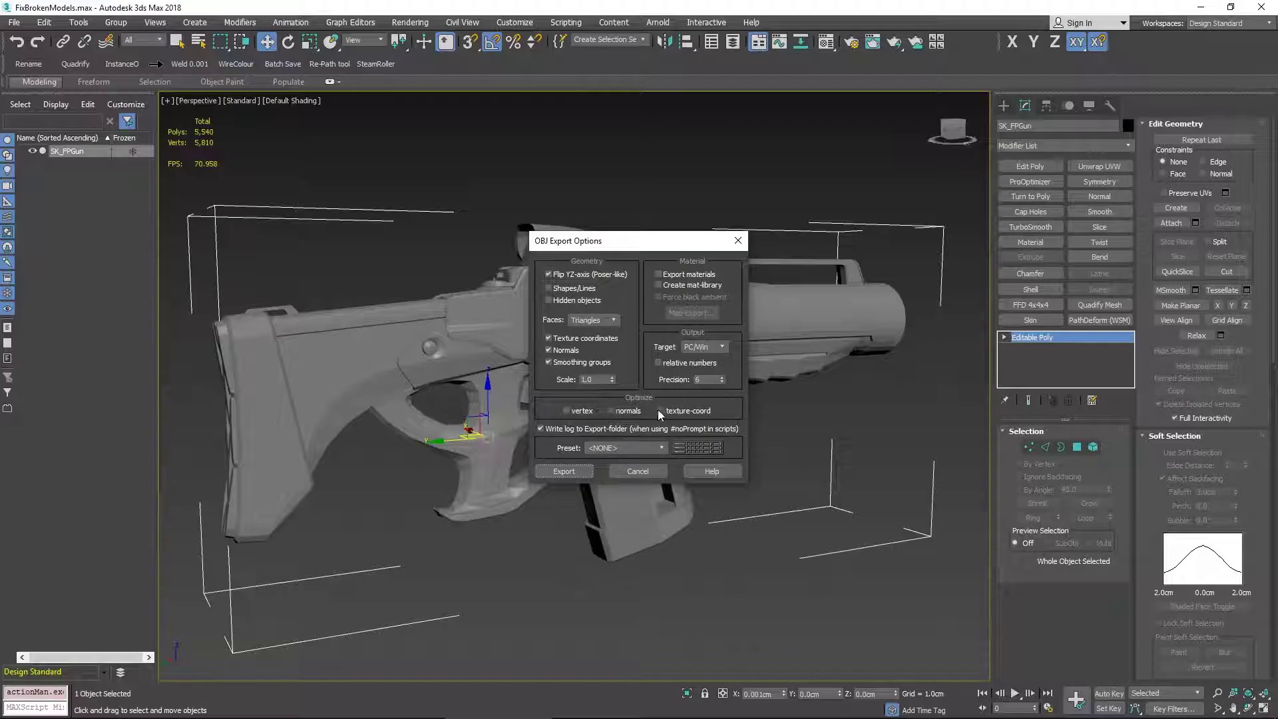
click(580, 471)
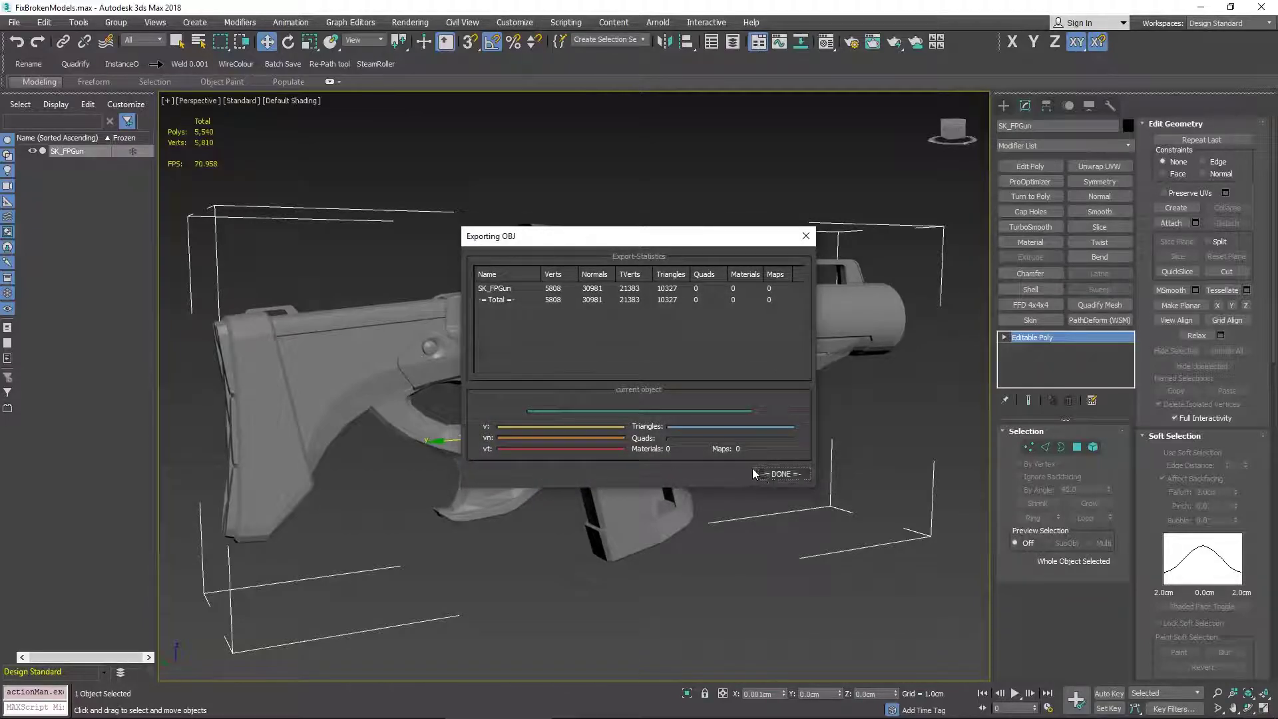
click(781, 474)
Step: Import export_fixtest.obj from the Desktop with the current options, accepting SK_FPGun001 as the new object name
click(13, 22)
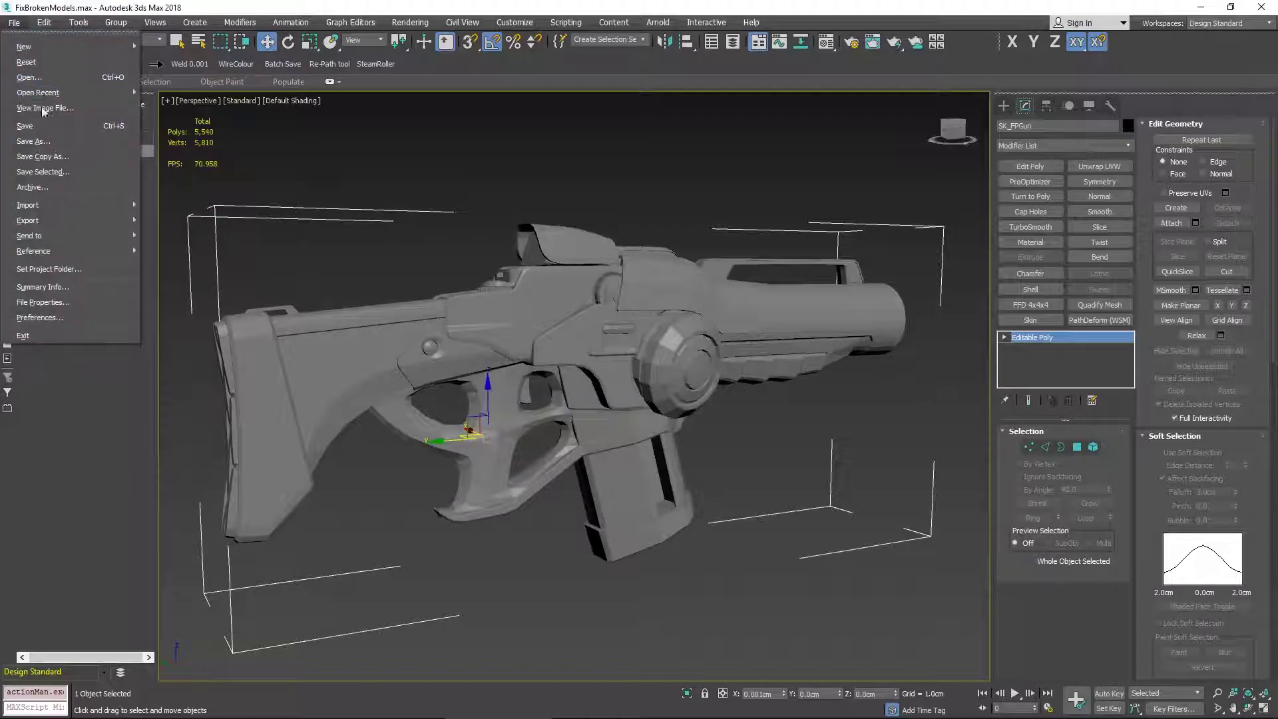
mouse_move(40, 205)
click(175, 210)
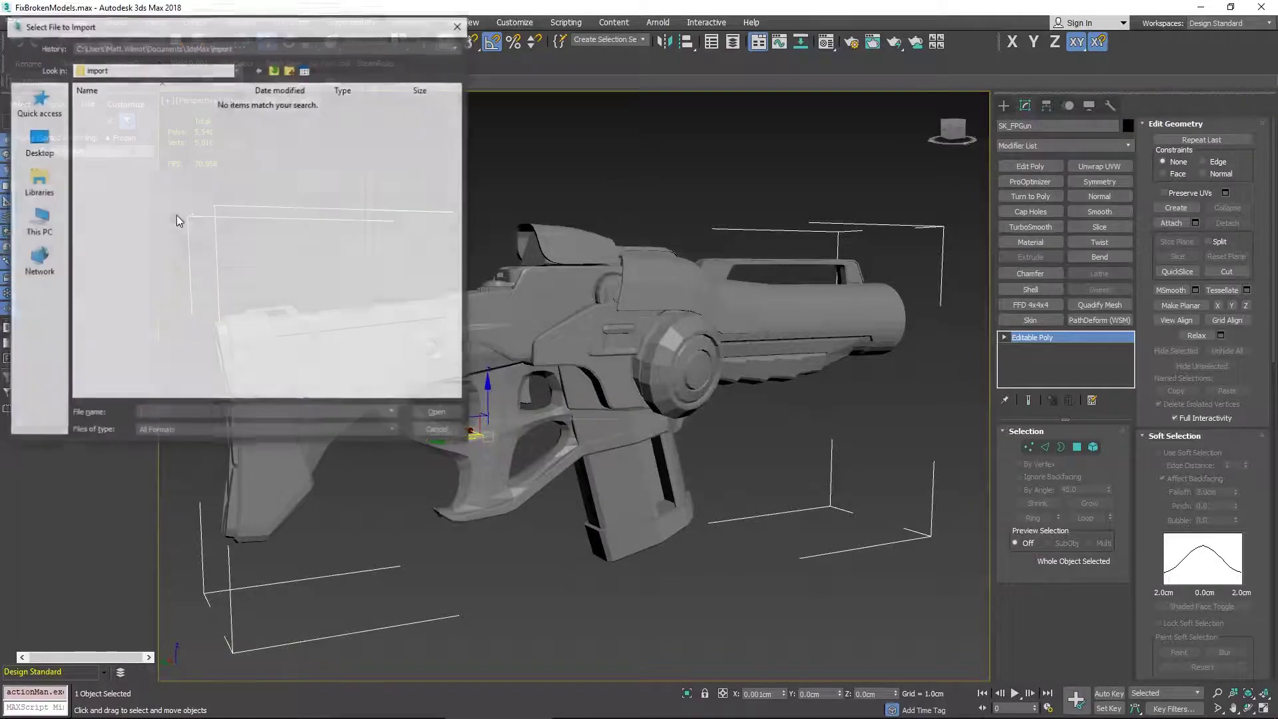
click(39, 141)
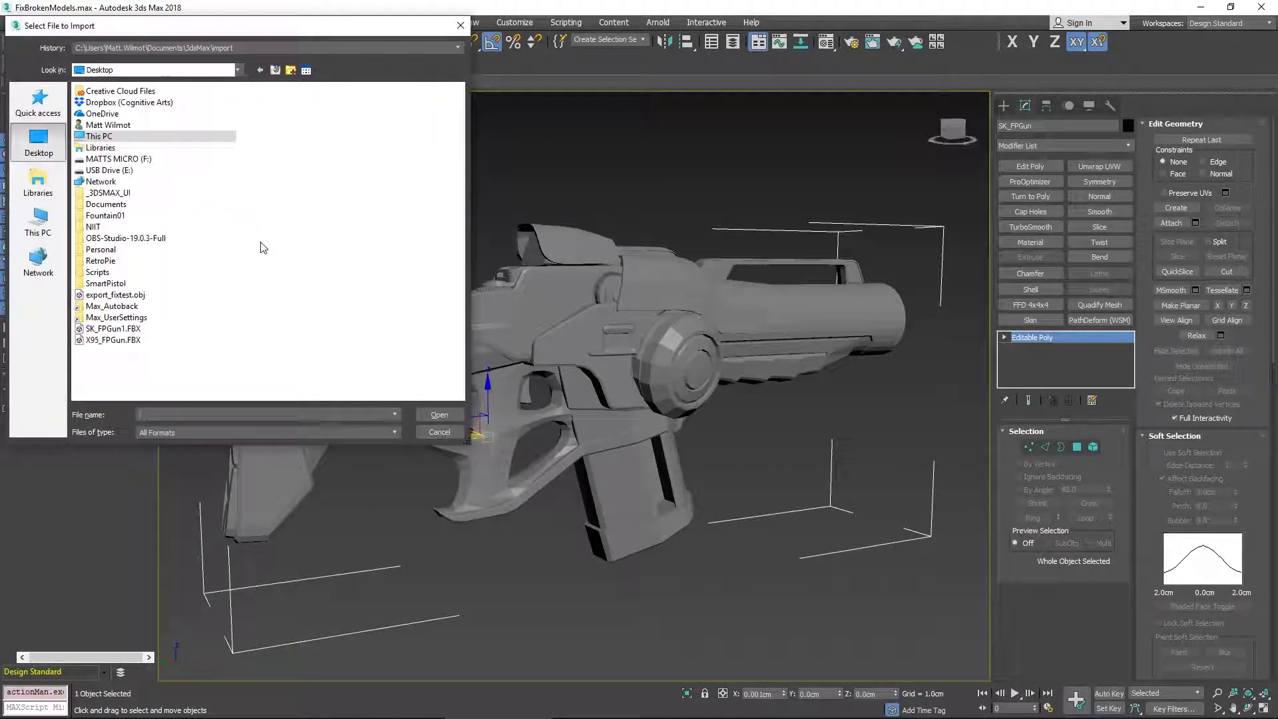
double_click(115, 295)
click(532, 589)
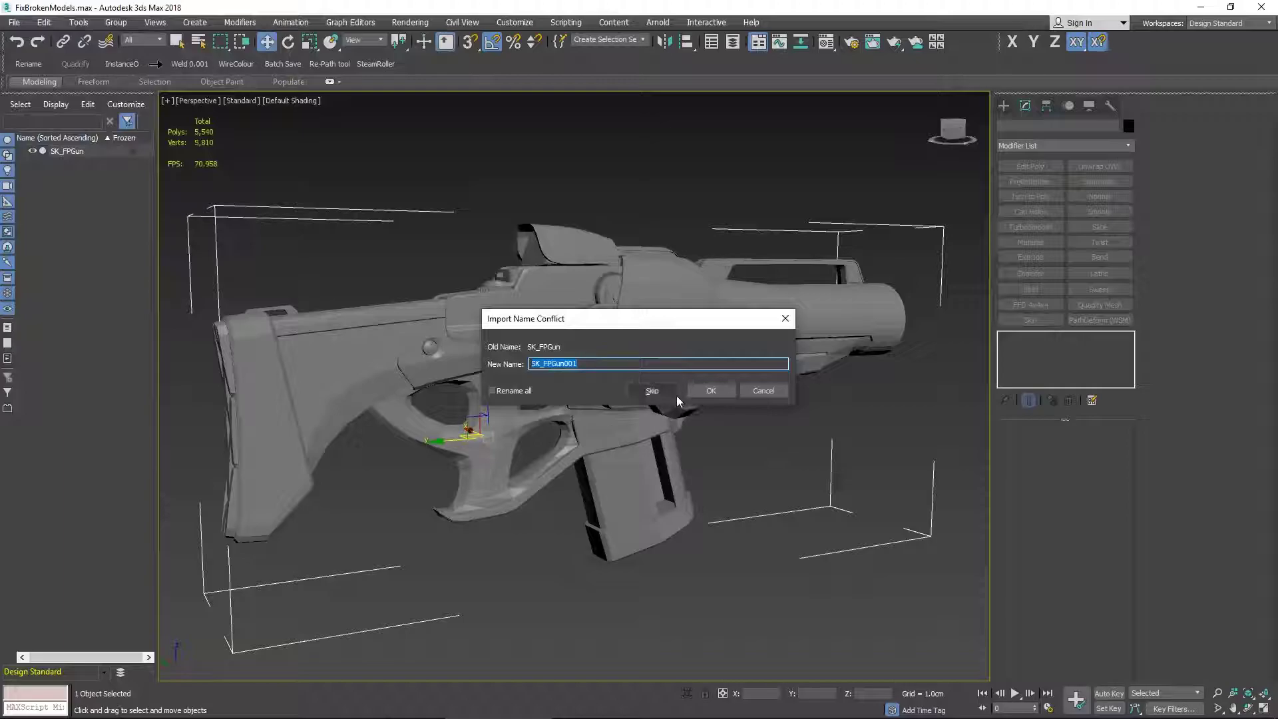
click(528, 393)
click(706, 391)
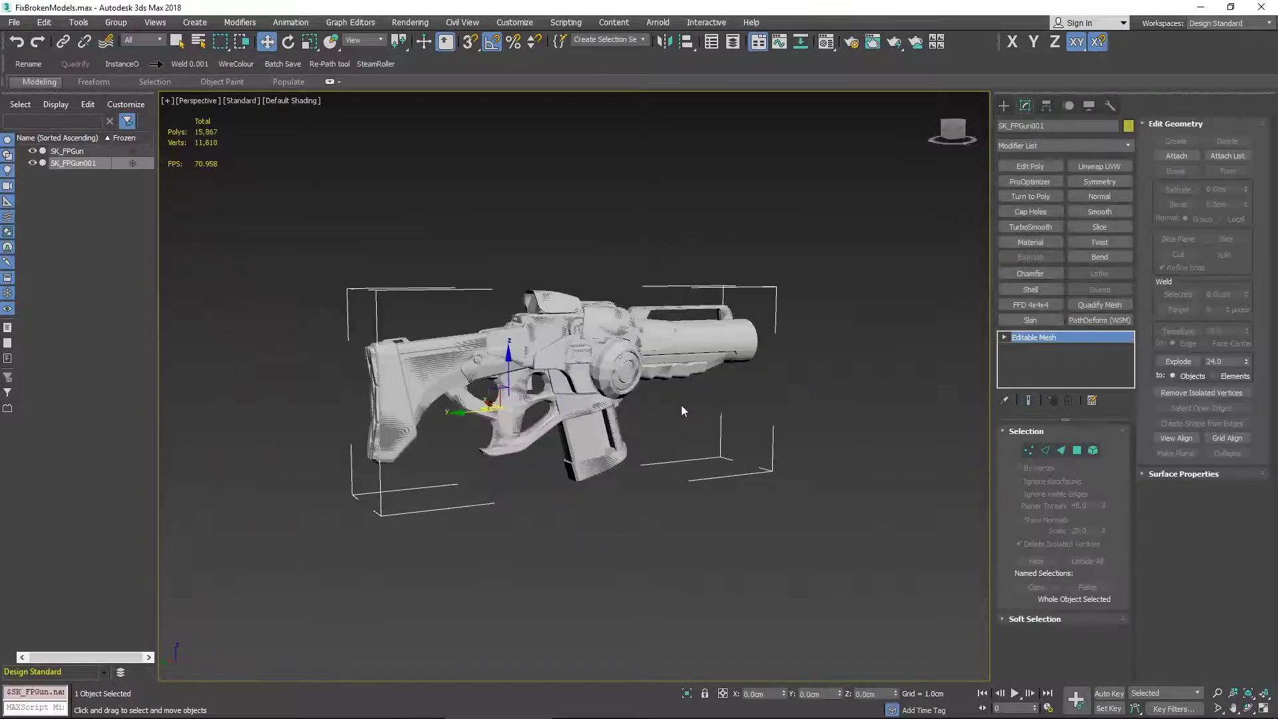
Step: Move the imported gun along the Y axis to about -83 cm so it stands clear of the original
scroll(644, 380, up, 3)
middle_drag(558, 397, 566, 404)
drag(428, 431, 907, 430)
middle_drag(907, 430, 605, 450)
click(797, 494)
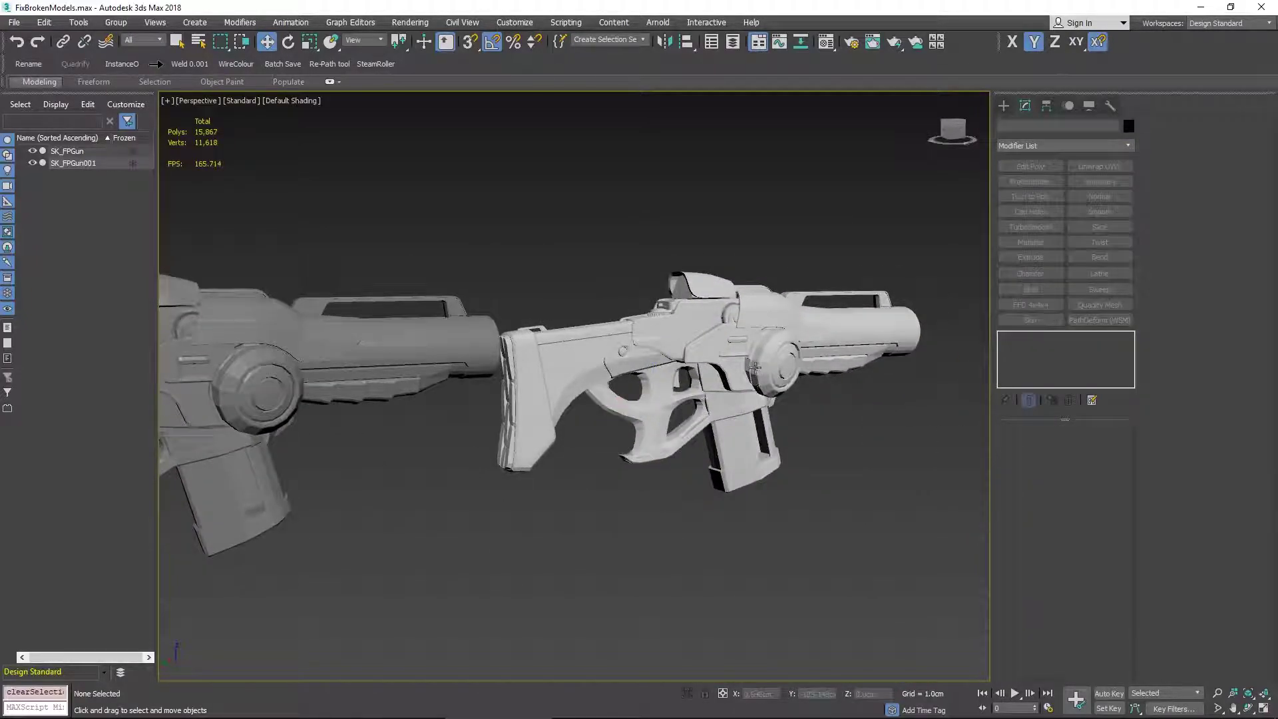
Step: Delete the imported gun copy, leaving only the original gun in the scene
click(761, 369)
middle_drag(617, 396, 682, 398)
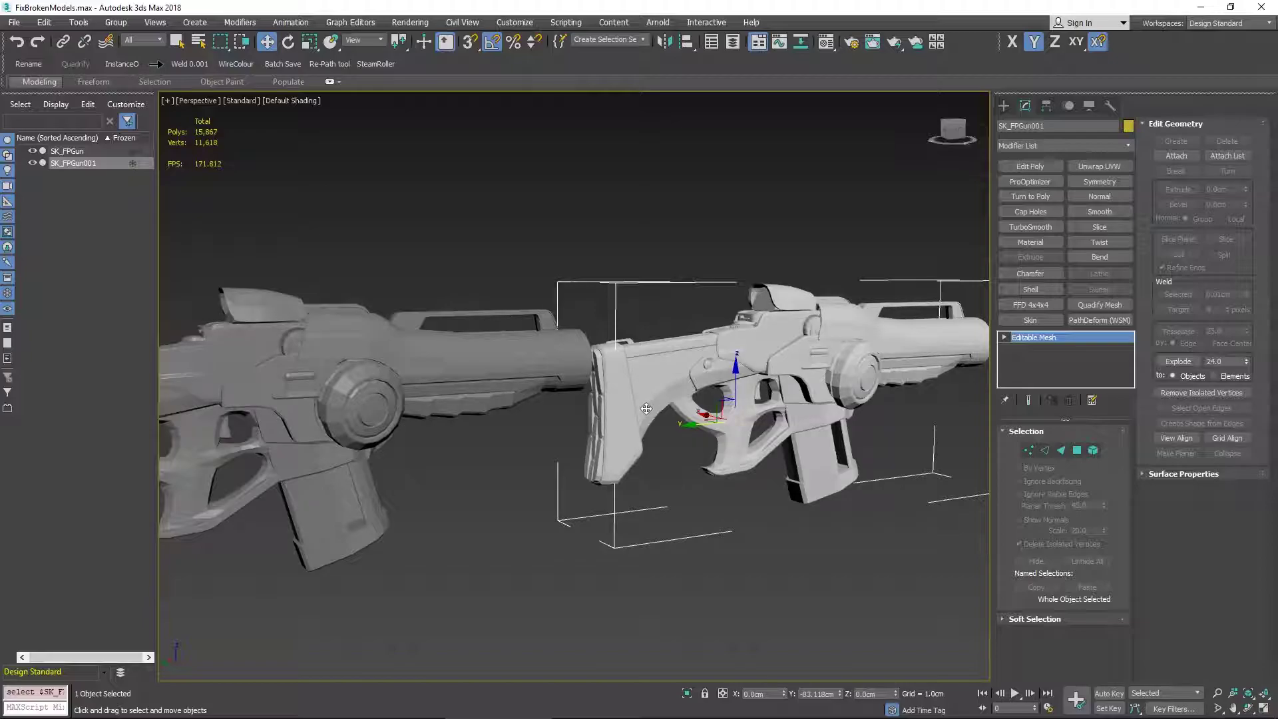
key(Delete)
middle_drag(473, 468, 696, 431)
scroll(604, 438, up, 3)
scroll(711, 436, down, 4)
mouse_move(770, 420)
middle_down()
mouse_move(729, 431)
mouse_move(796, 428)
mouse_move(790, 402)
mouse_move(779, 409)
middle_up()
scroll(704, 430, up, 1)
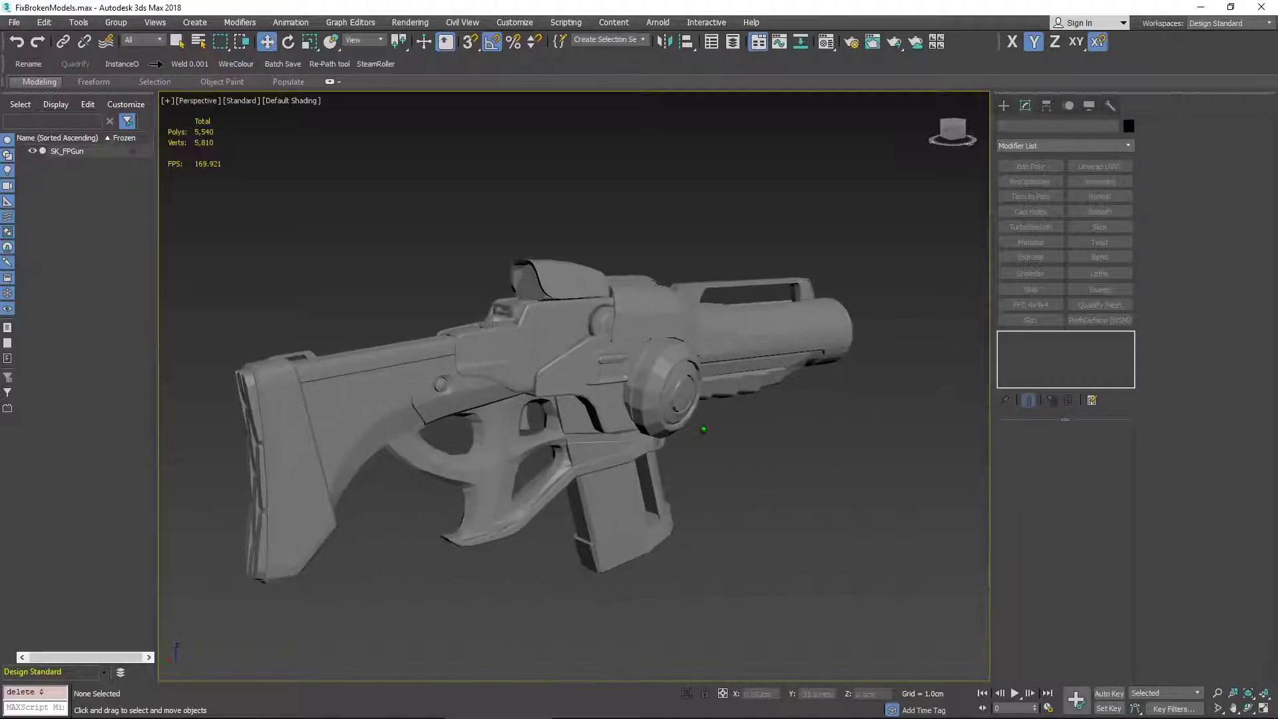
alt+middle_drag(704, 430, 713, 408)
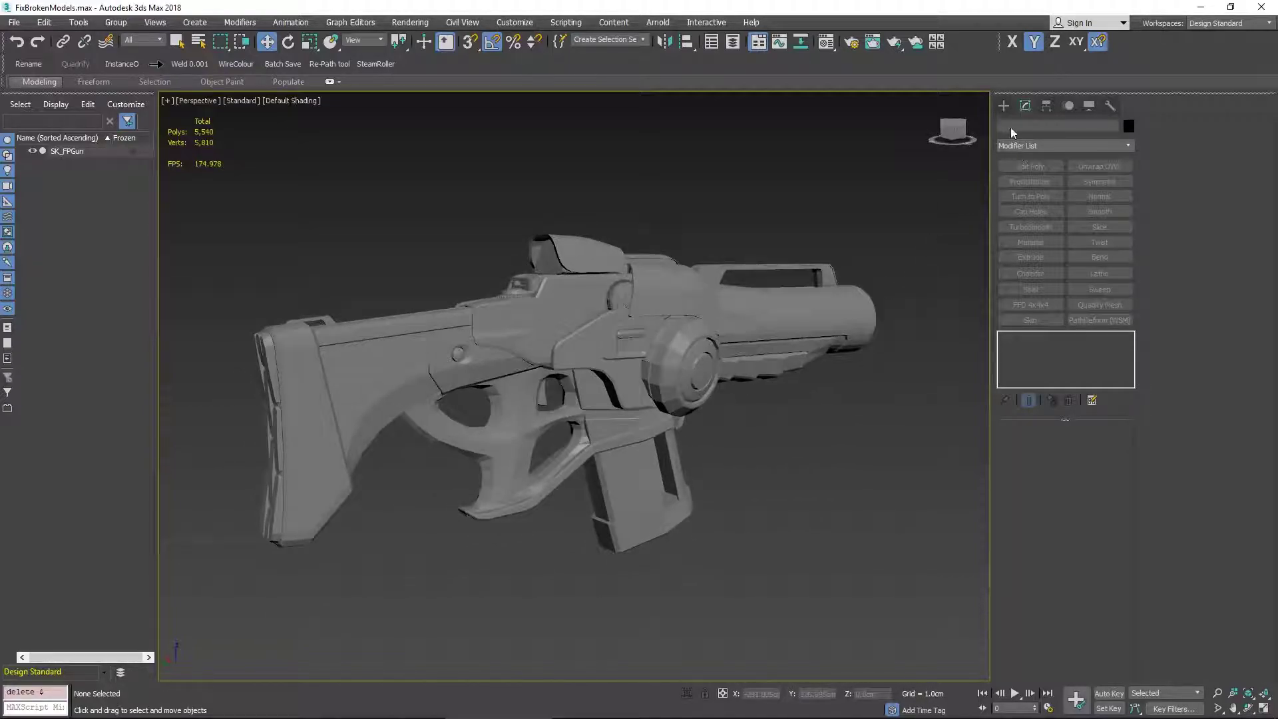
Step: Create a tall box about 13.3 cm long and 12.8 cm wide beside the gun and switch to the Move tool
click(1004, 105)
alt+middle_drag(919, 342, 961, 275)
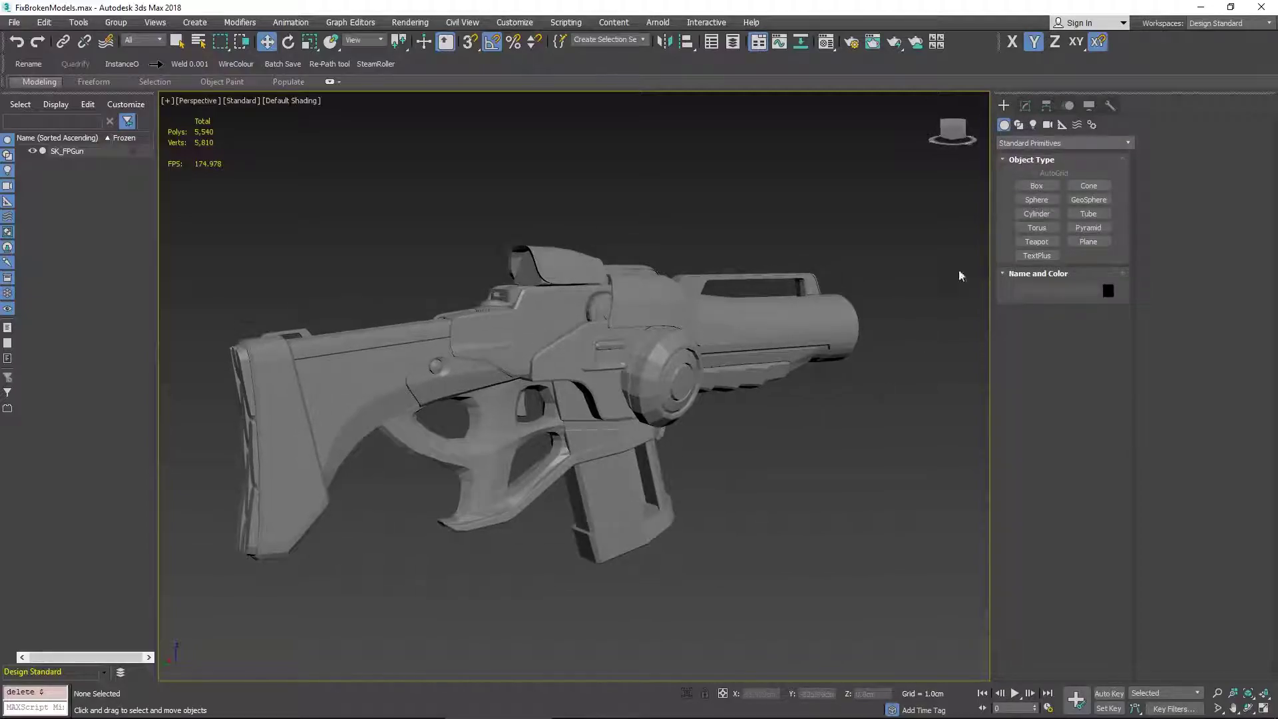
click(1037, 186)
drag(796, 535, 783, 604)
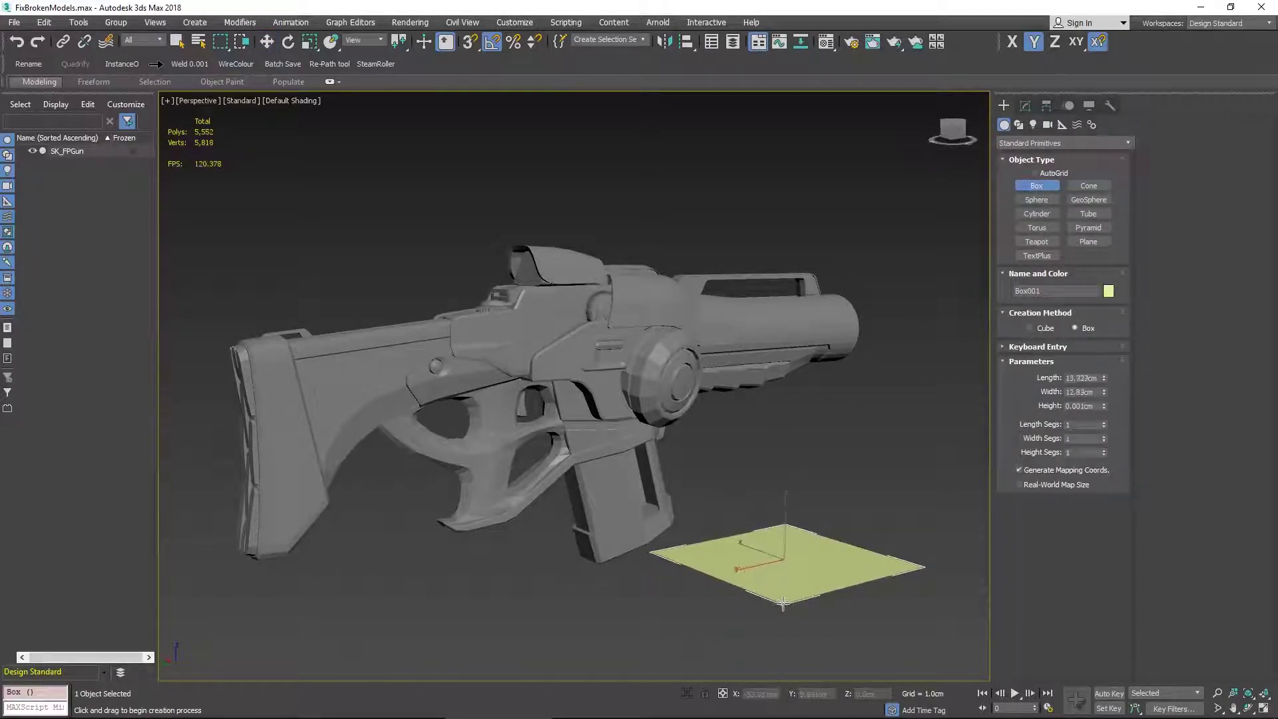
click(740, 441)
key(w)
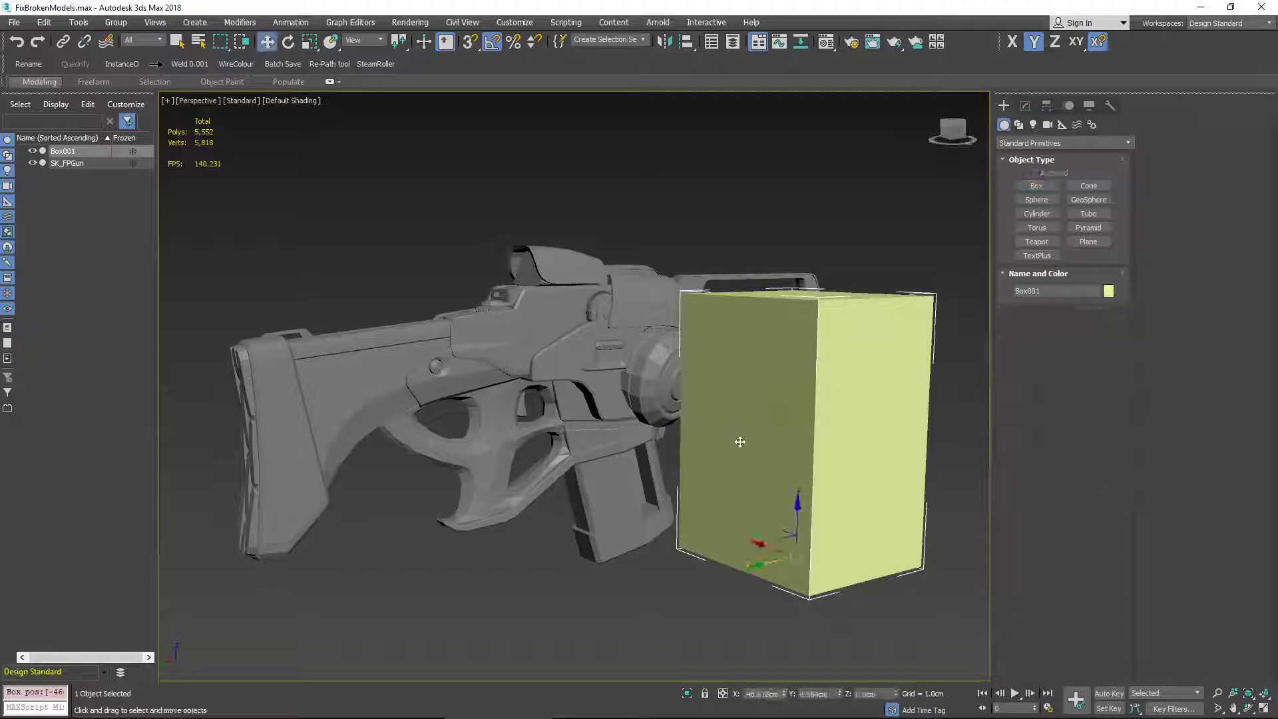
Step: Convert the new box to an Editable Poly
alt+middle_drag(740, 441, 766, 463)
right_click(795, 444)
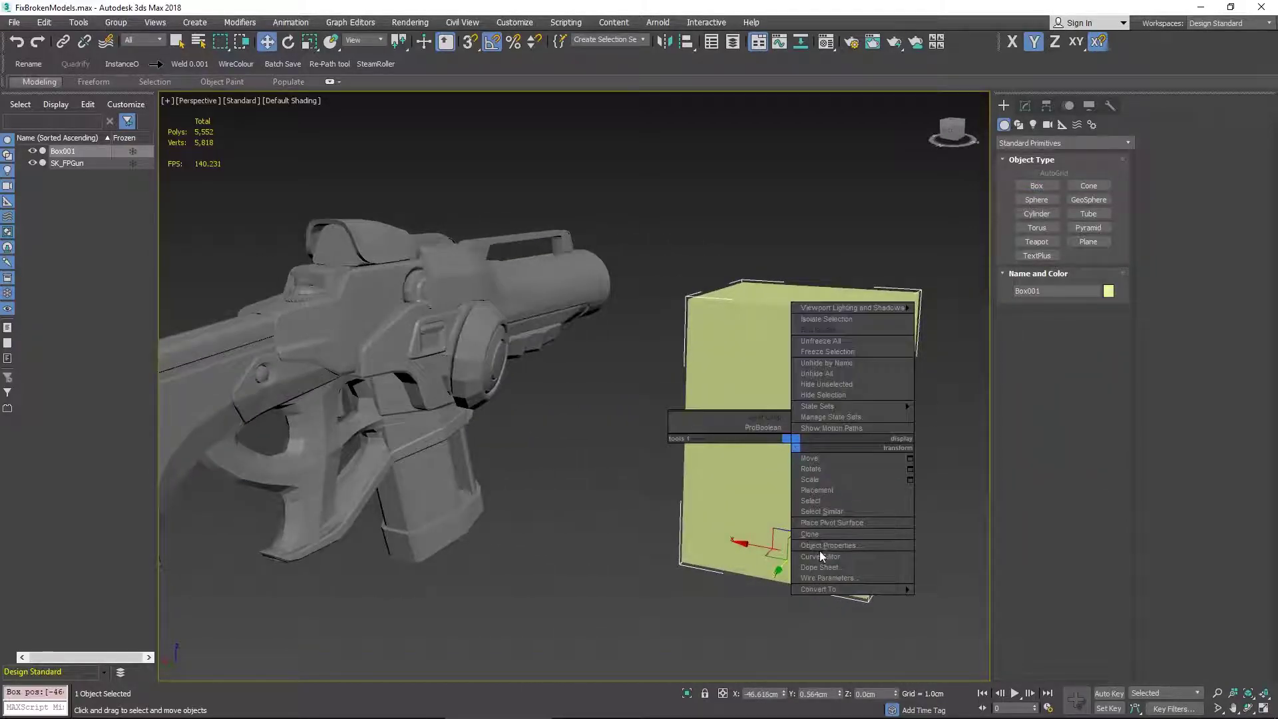
mouse_move(822, 589)
click(965, 609)
mouse_move(716, 522)
middle_down()
mouse_move(765, 523)
mouse_move(741, 523)
middle_up()
right_click(803, 466)
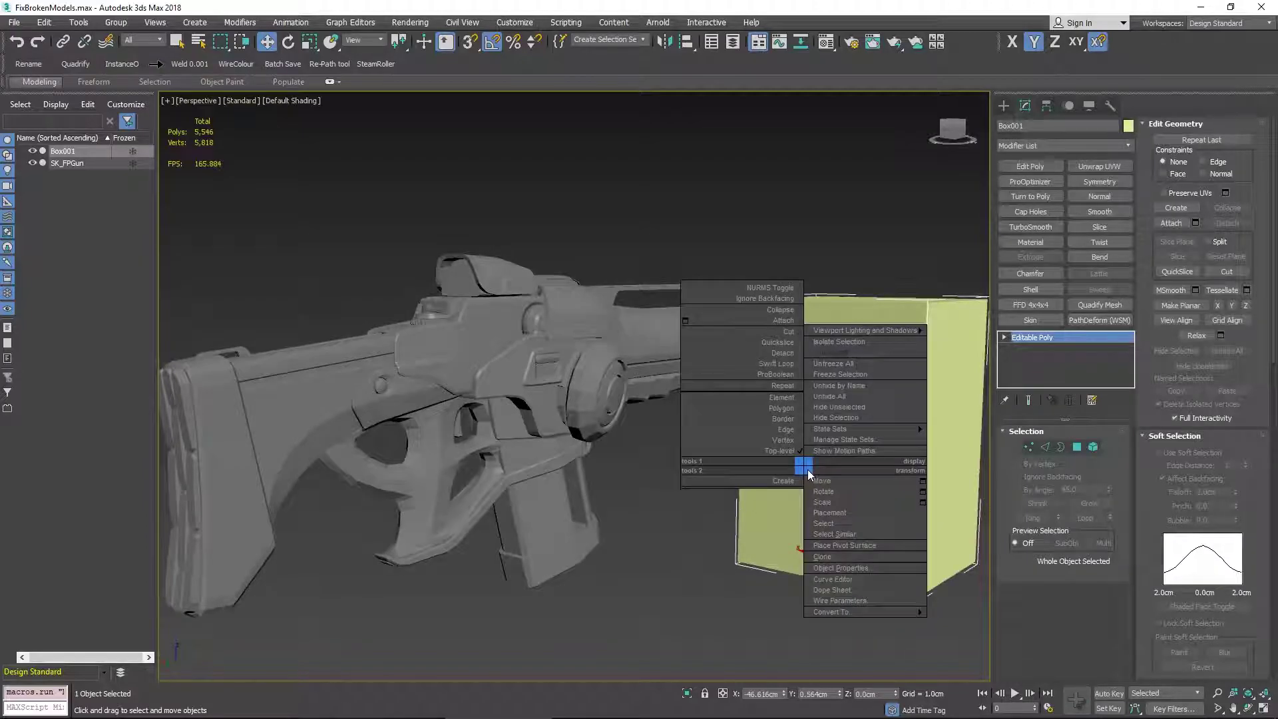
click(783, 322)
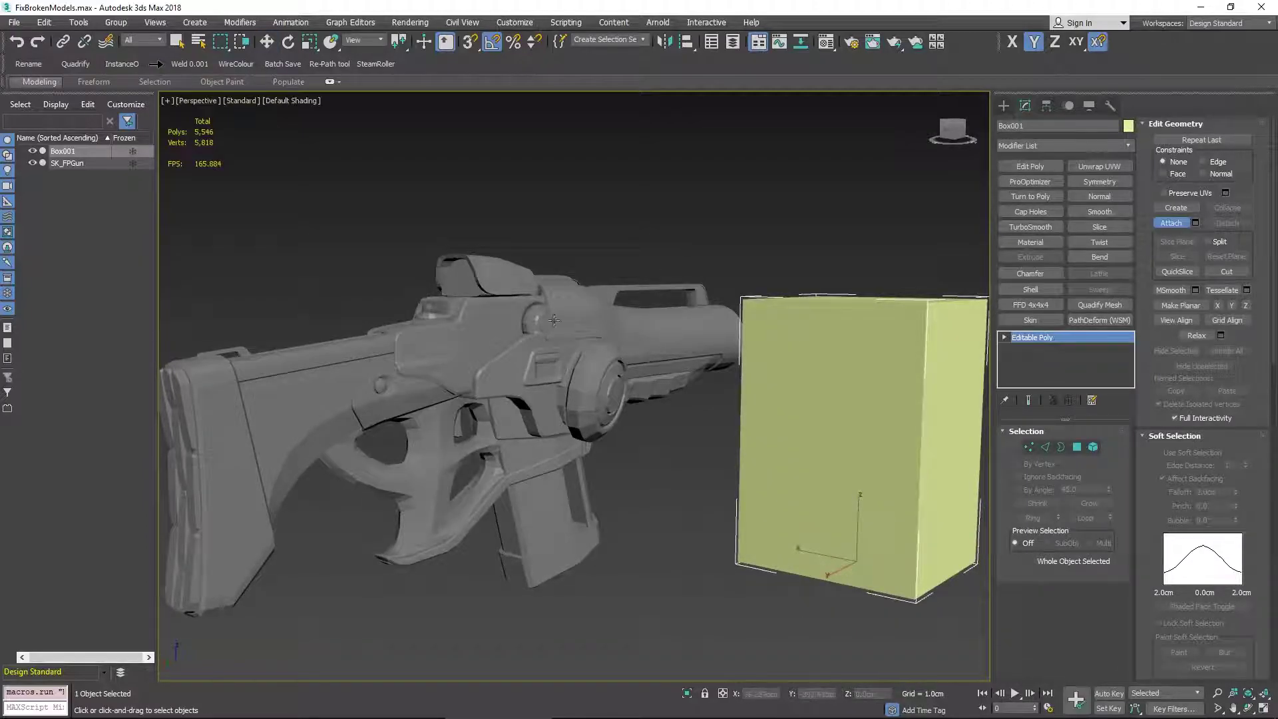
alt+middle_drag(507, 356, 516, 358)
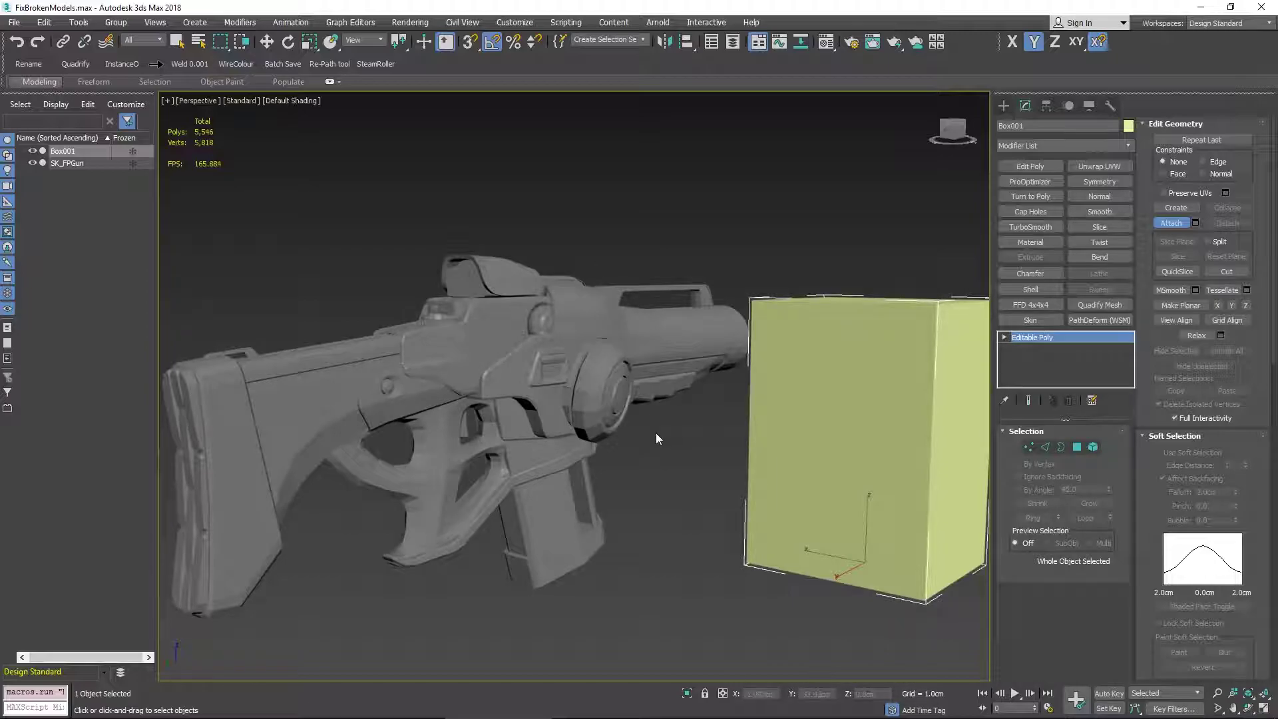
key(w)
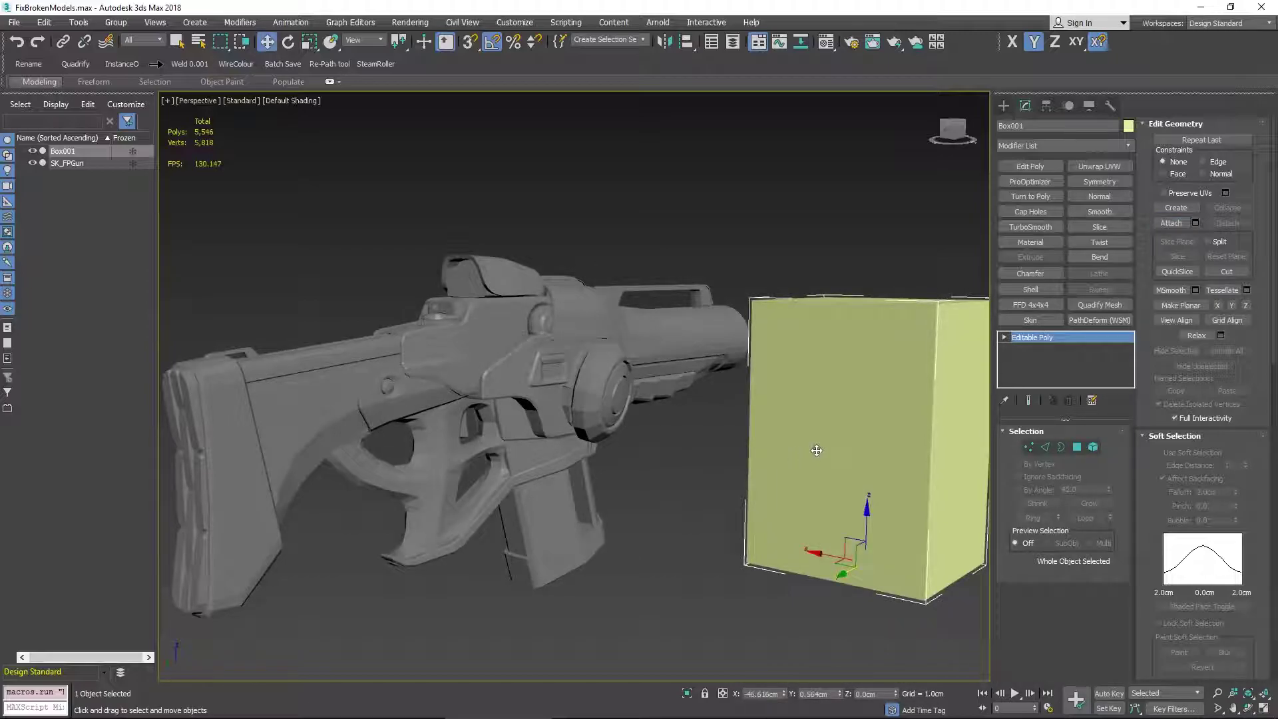
Step: Attach the SK_FPGun object to the new box through the attach list
right_click(817, 450)
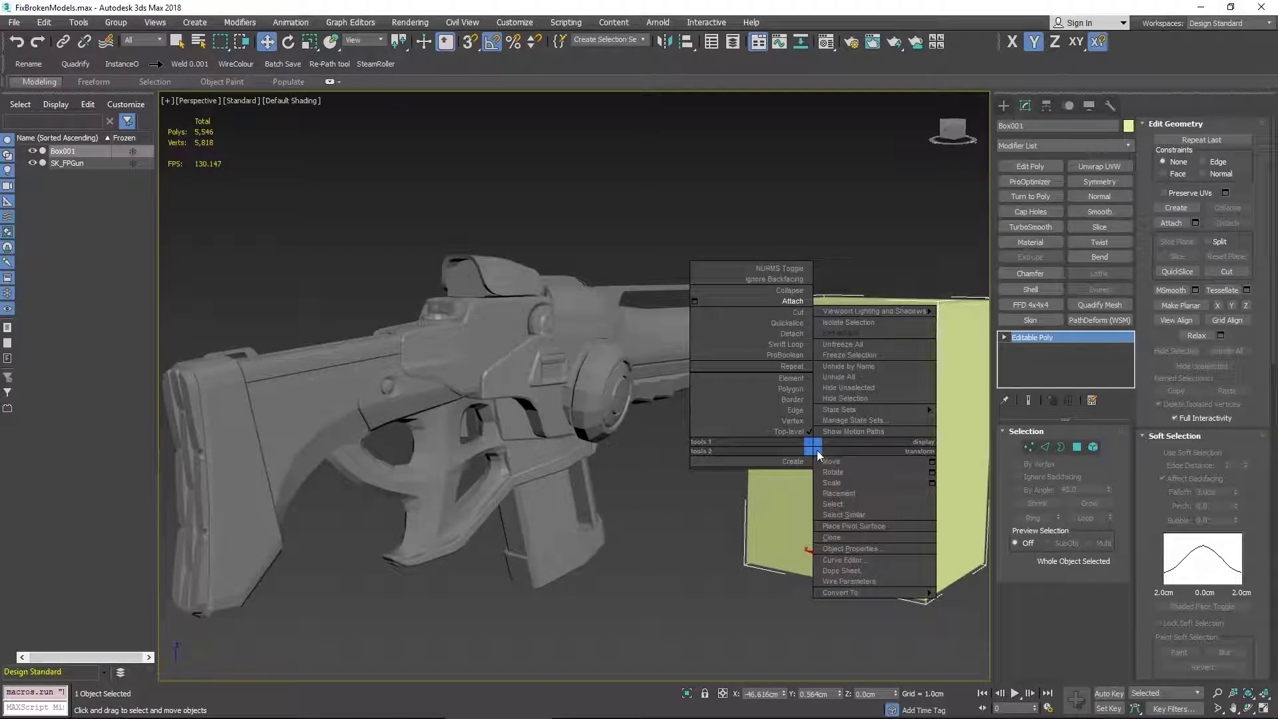
click(695, 301)
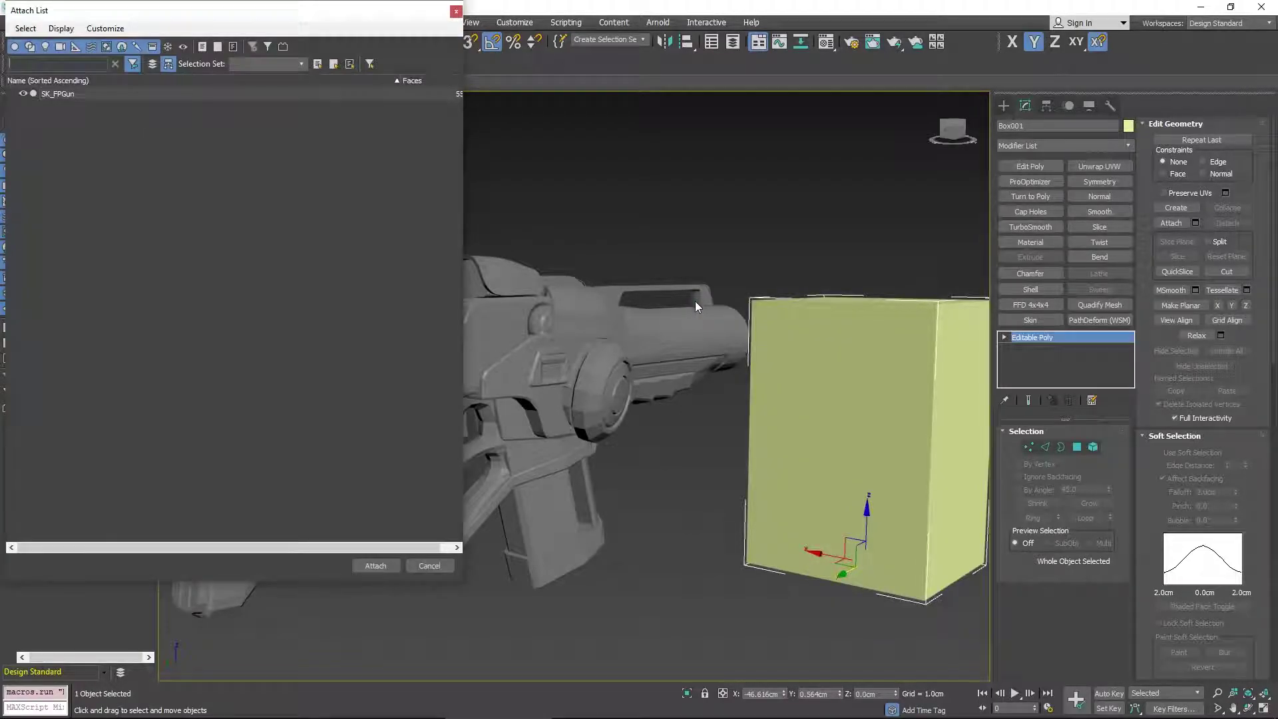
double_click(65, 93)
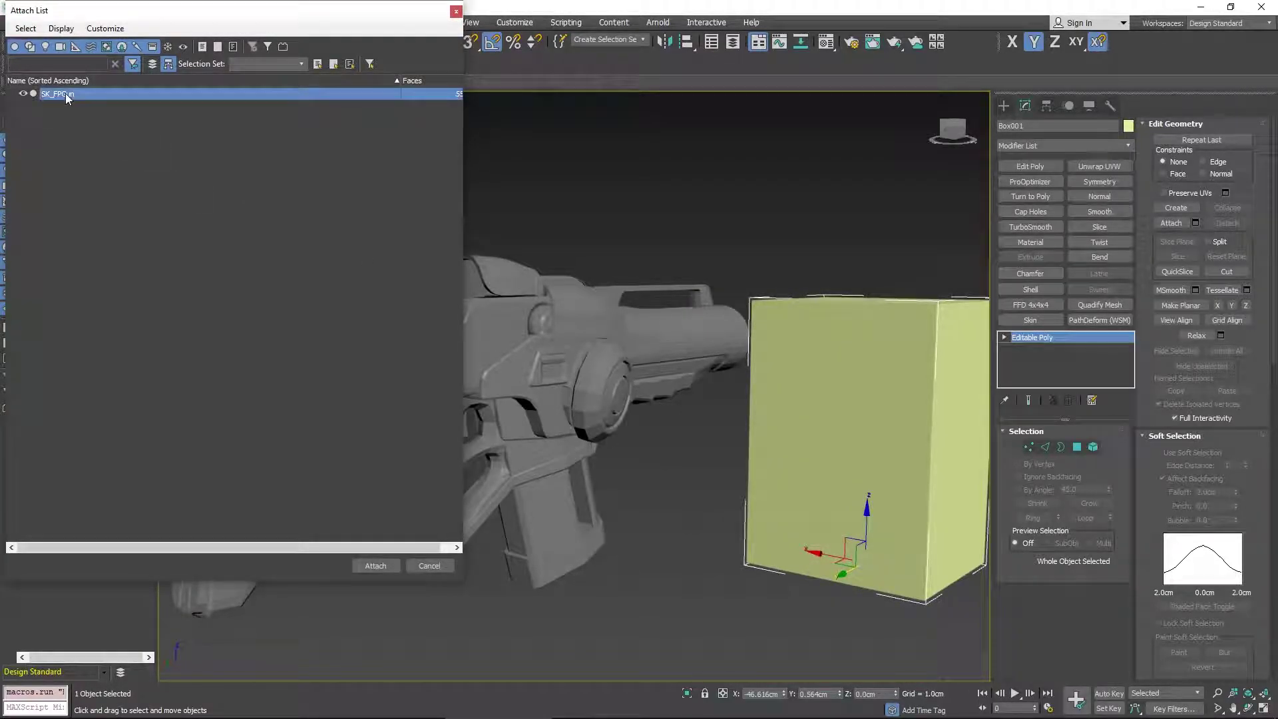
Step: Delete the box element from the combined mesh, leaving only the gun geometry, and return to object level
key(z)
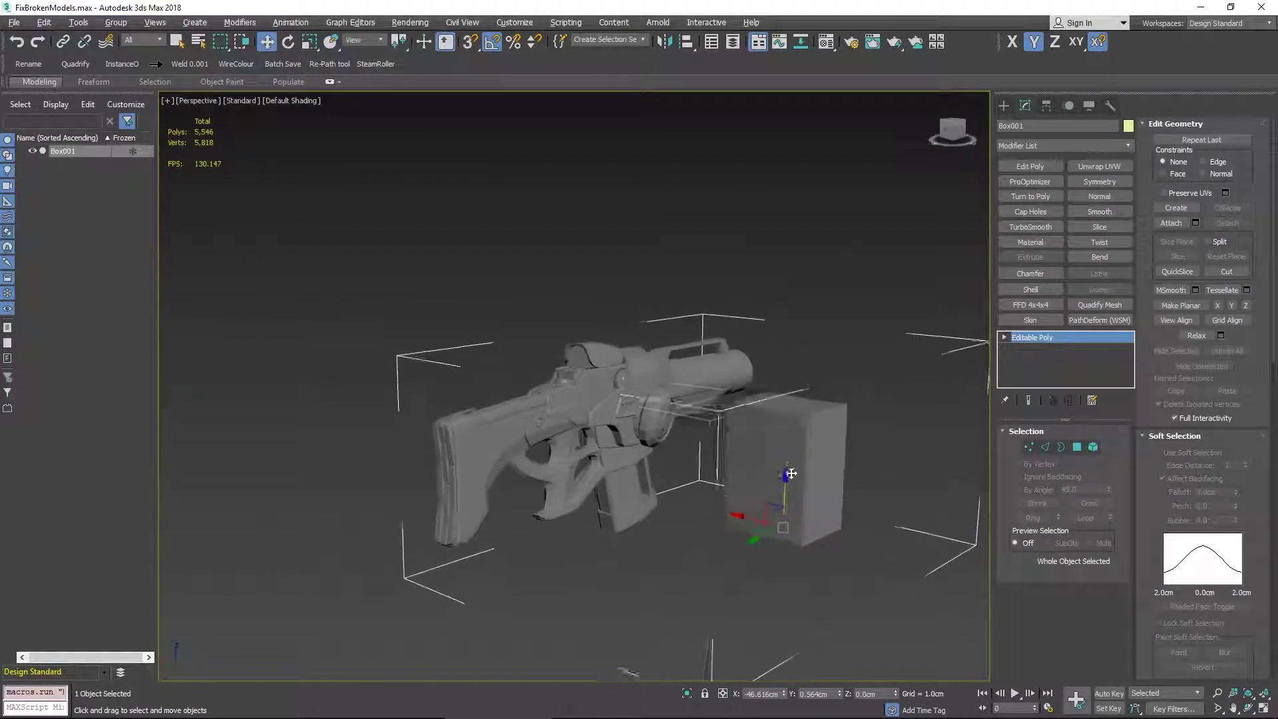
click(1093, 446)
click(779, 466)
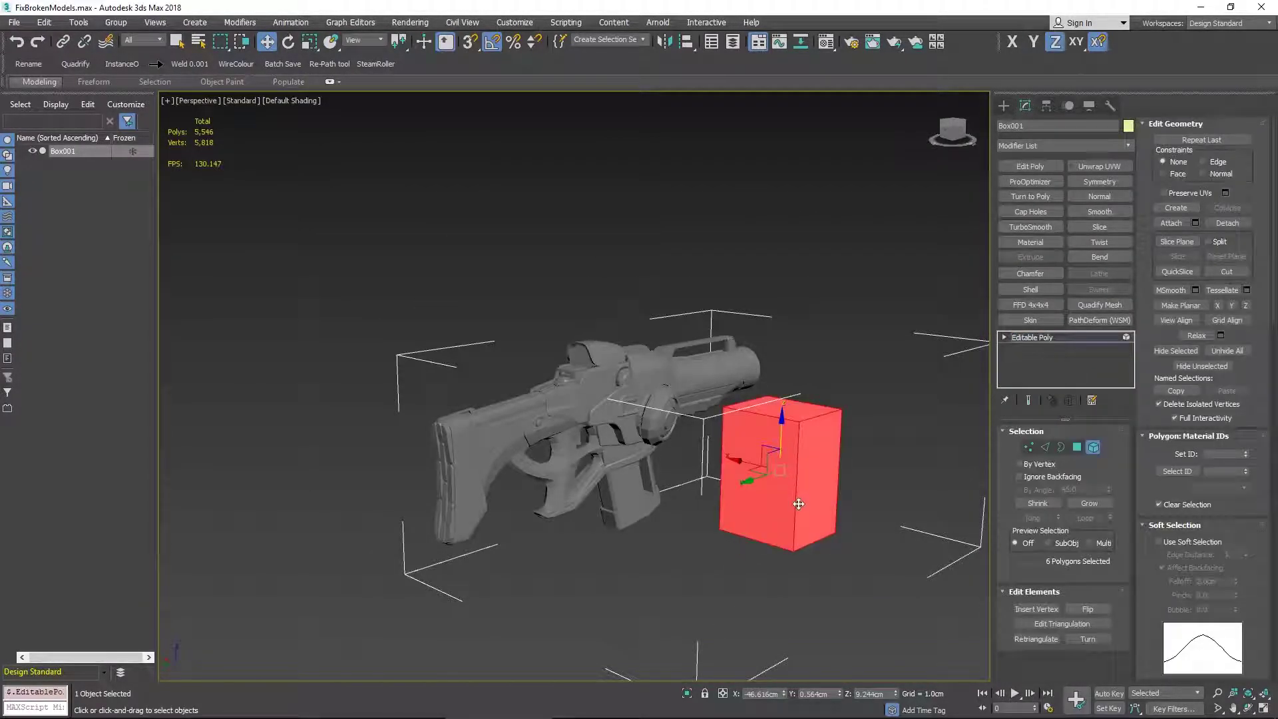
key(Delete)
click(1049, 333)
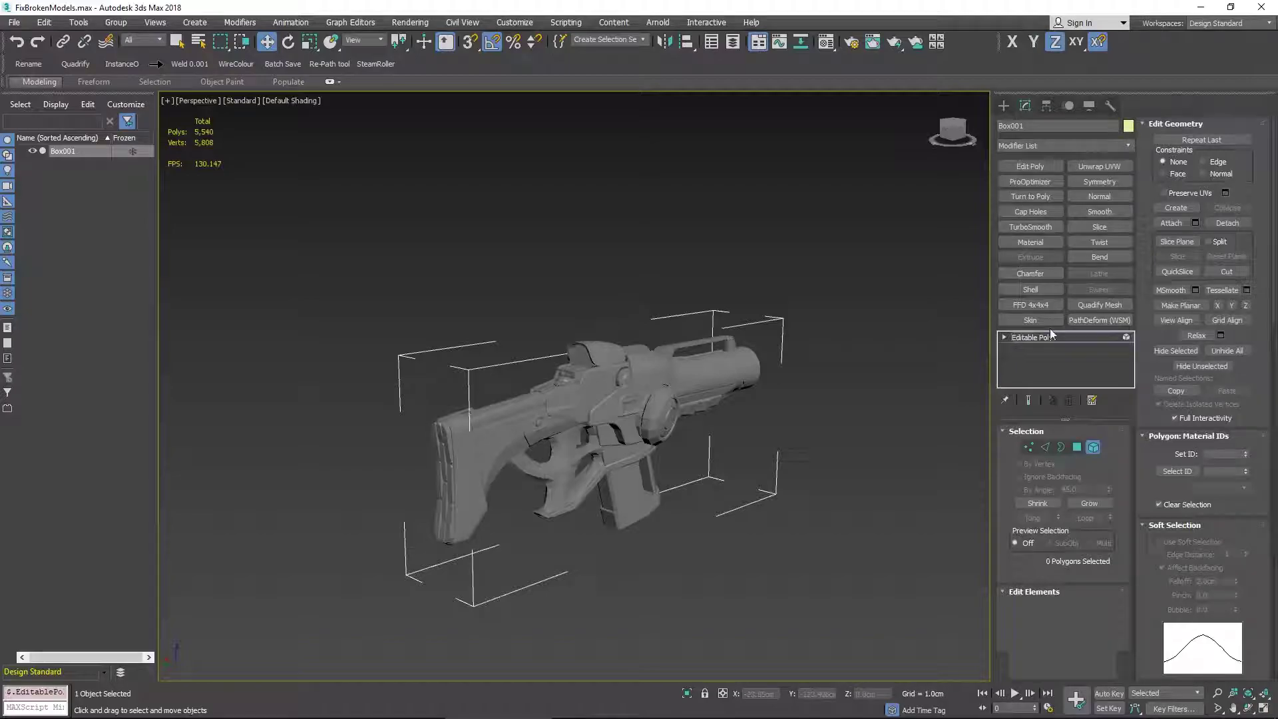
Step: Reset the gun's XForm and collapse it to an Editable Poly with its pivot centred on the model
click(1112, 103)
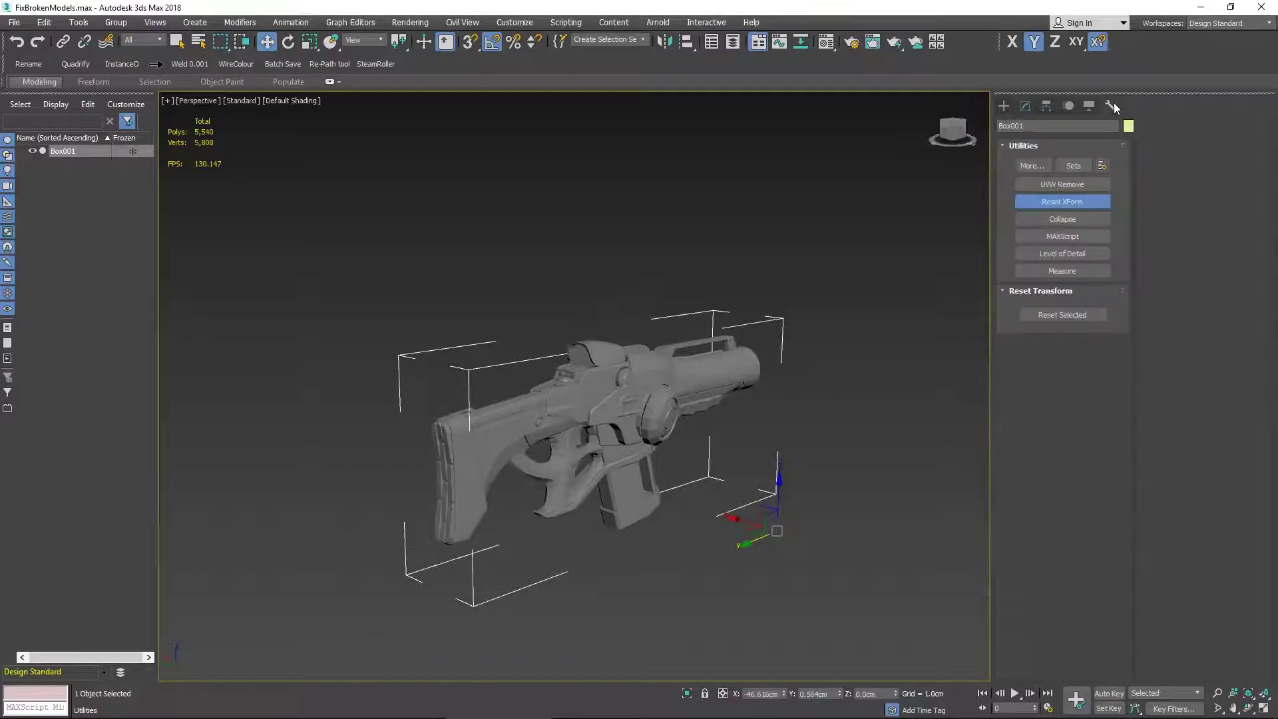
click(1069, 314)
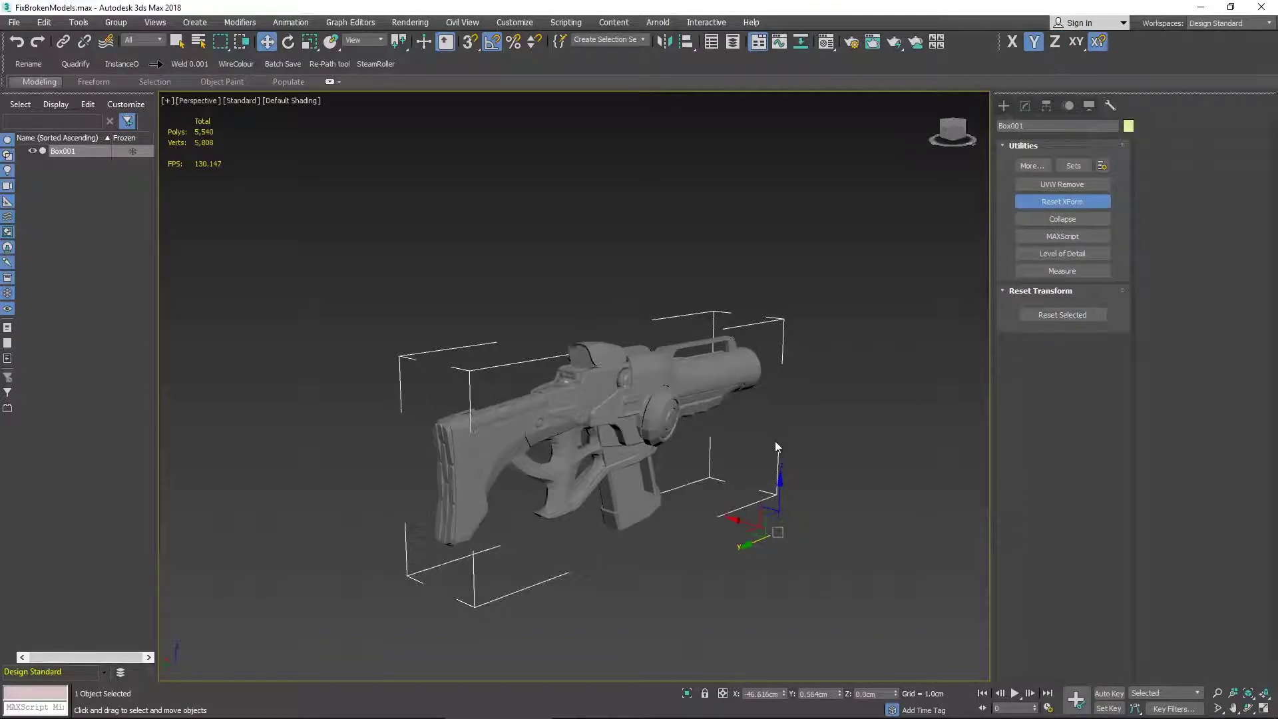
key(ctrl+e)
key(alt+c)
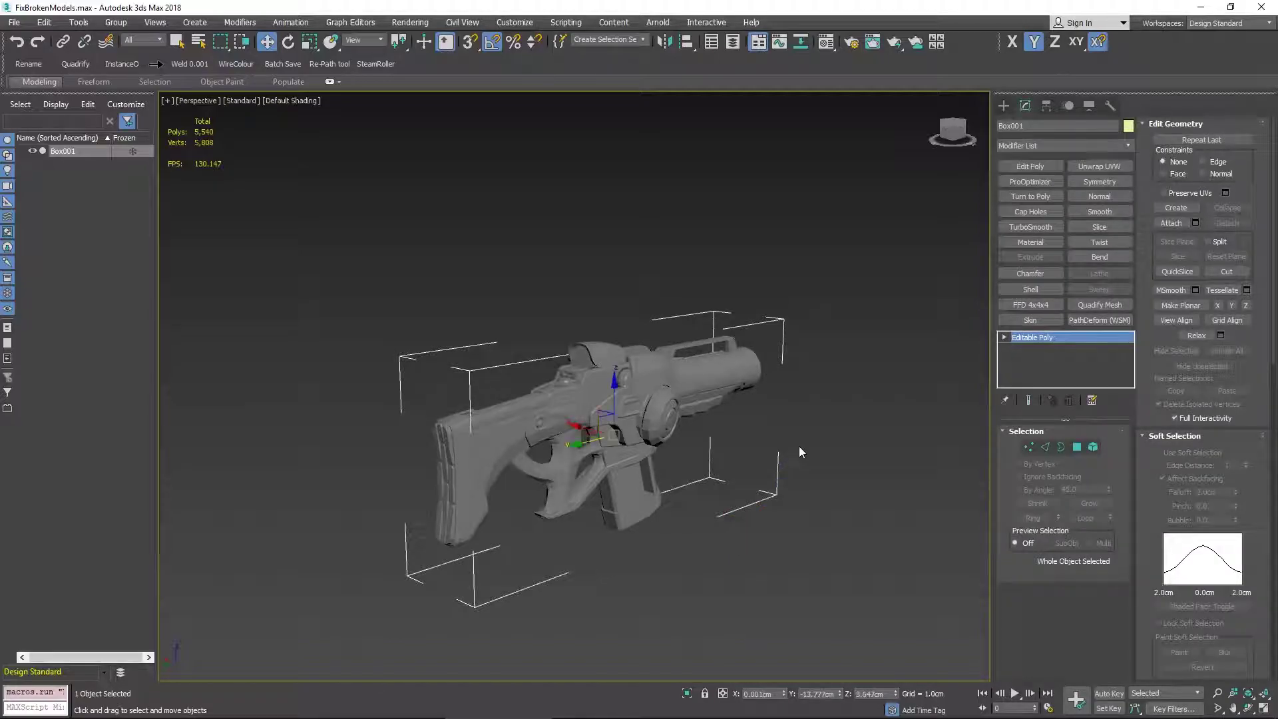
key(z)
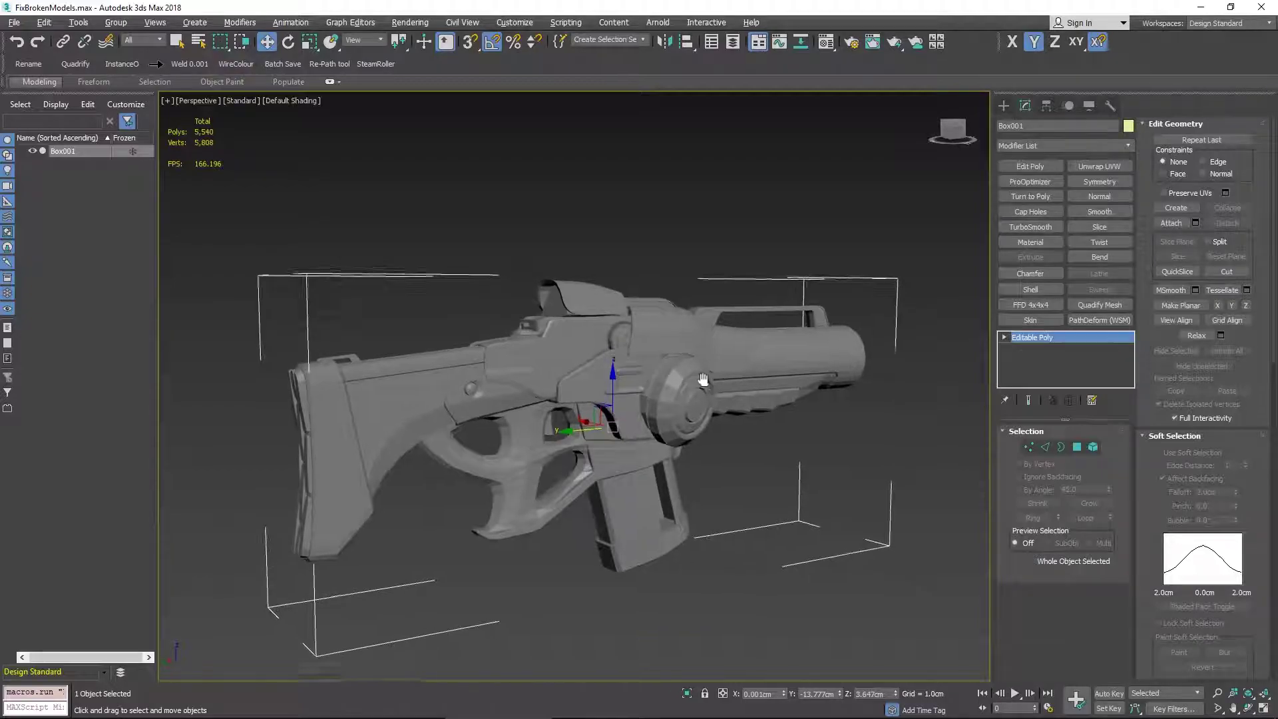
middle_drag(690, 370, 701, 357)
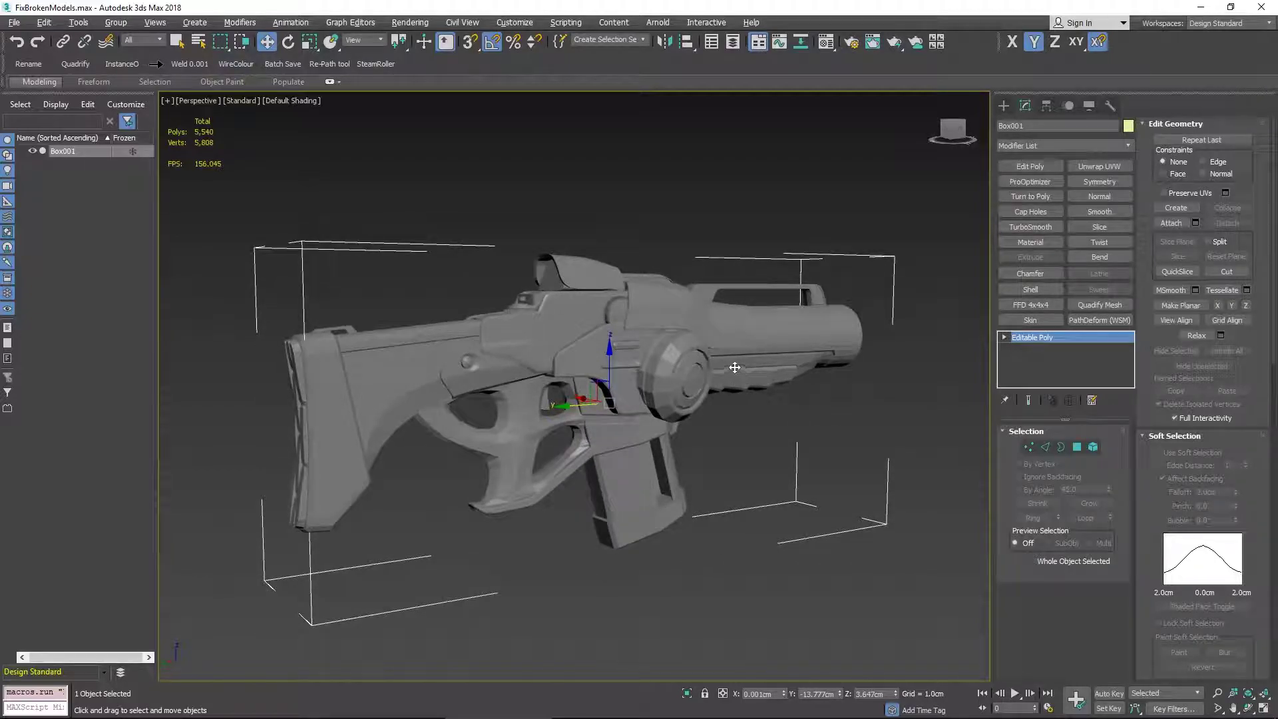
middle_drag(766, 430, 761, 428)
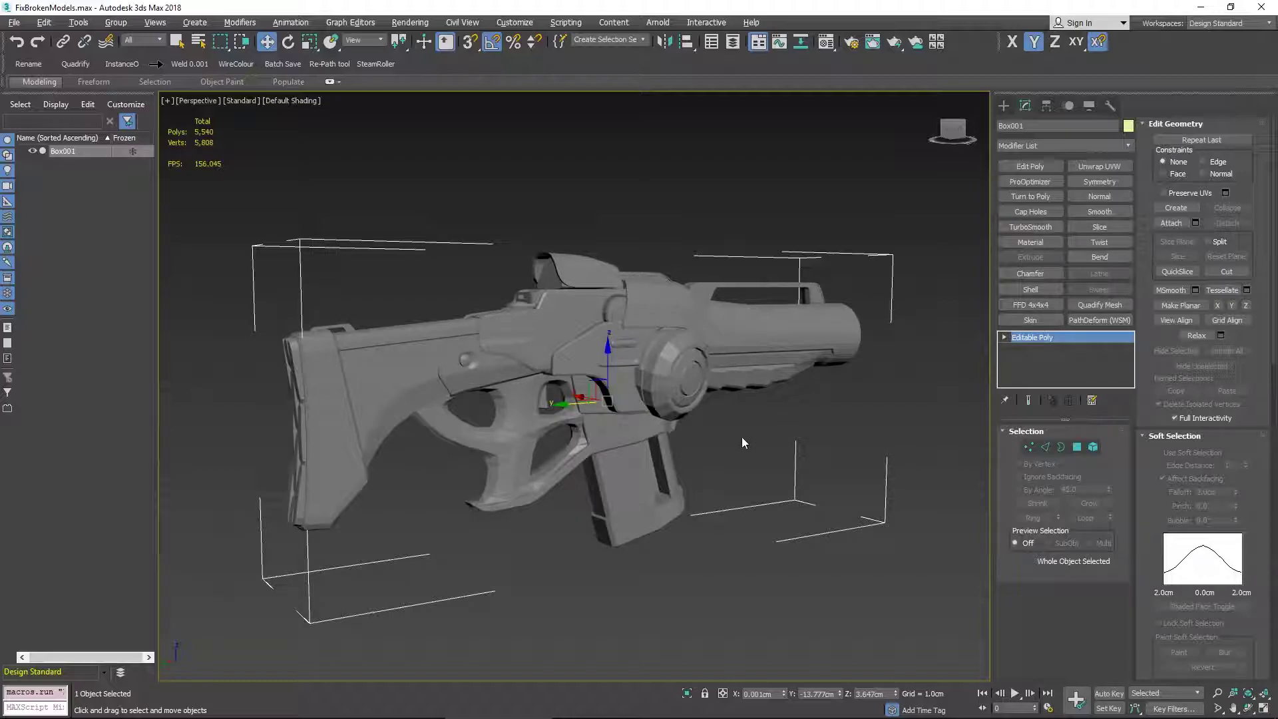
middle_drag(742, 434, 744, 420)
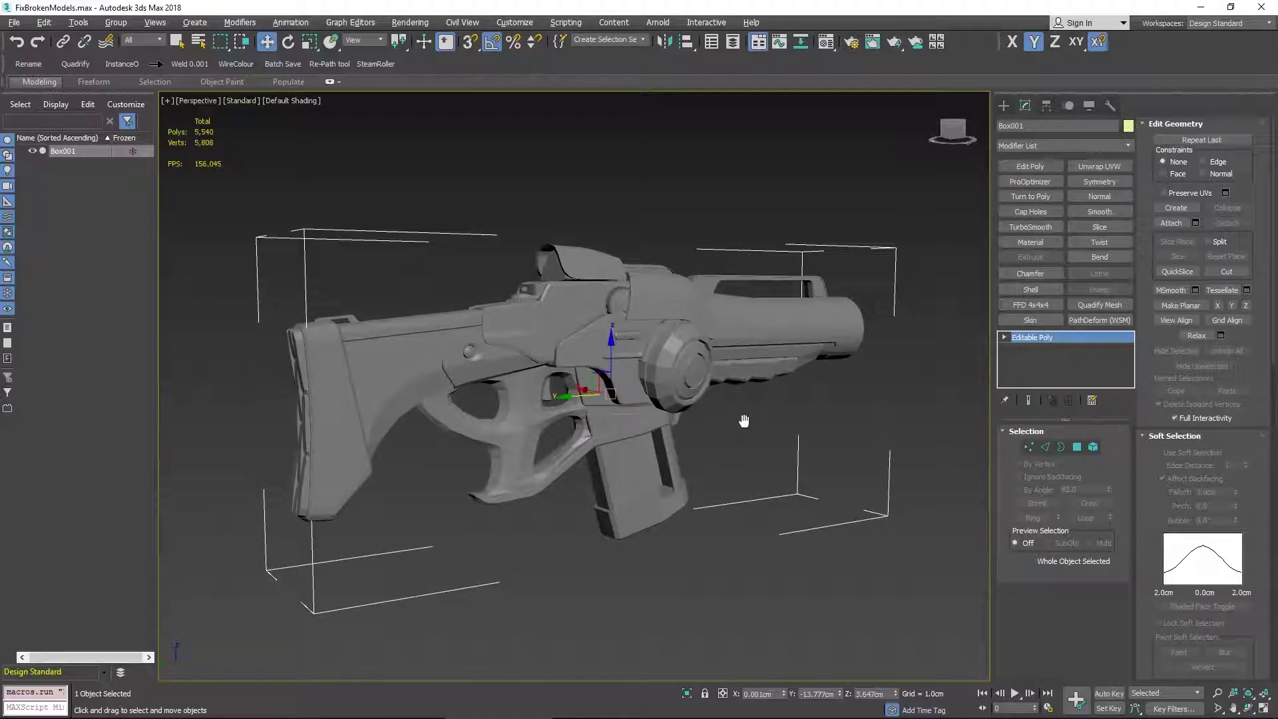